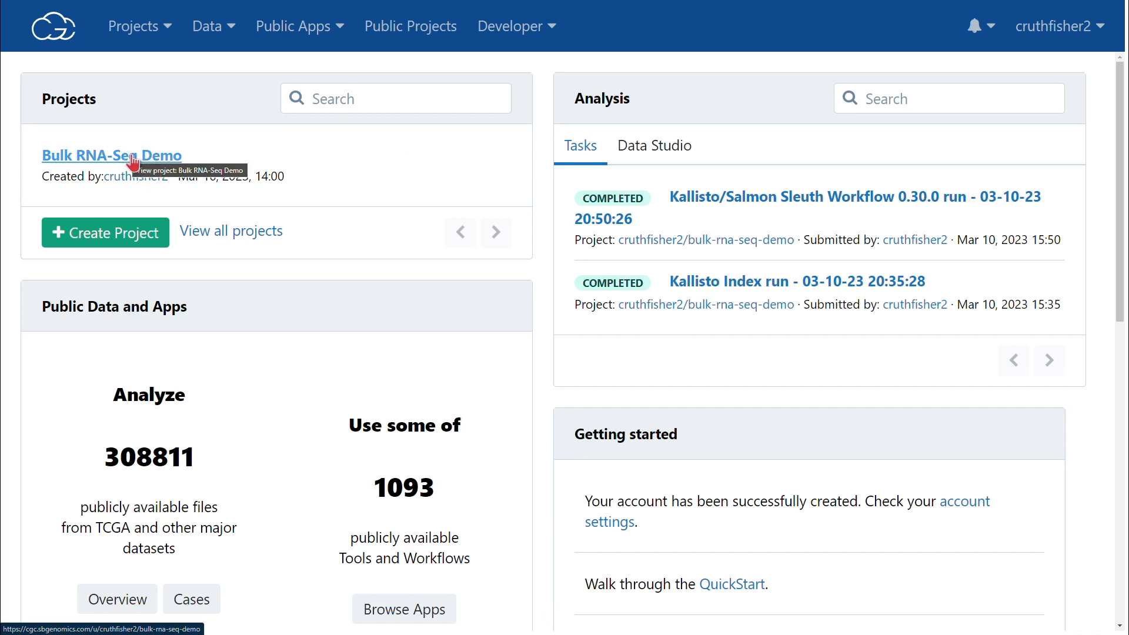
Create a project named RNA-seq Workflow with network access allowed
click(125, 243)
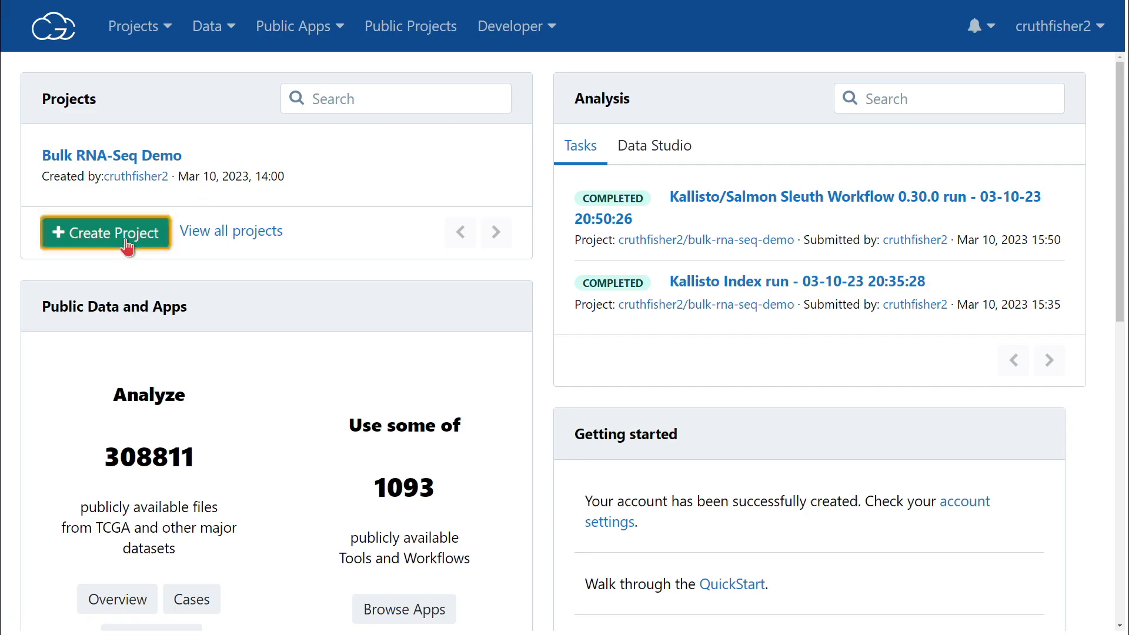
click(502, 172)
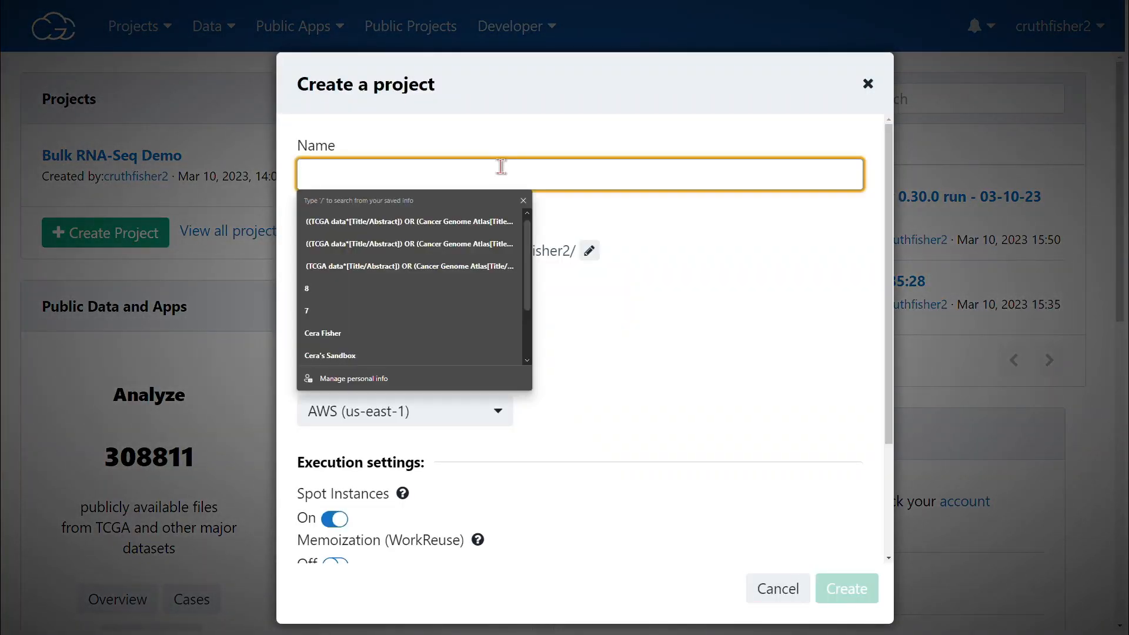
text(RNA-se)
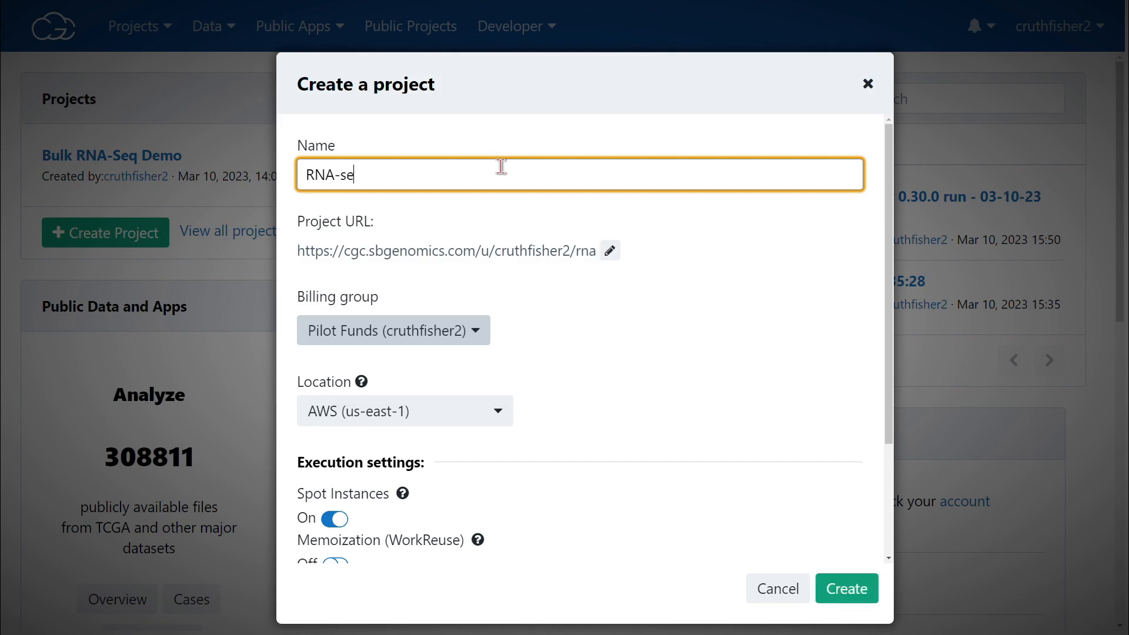
text(q Workfl)
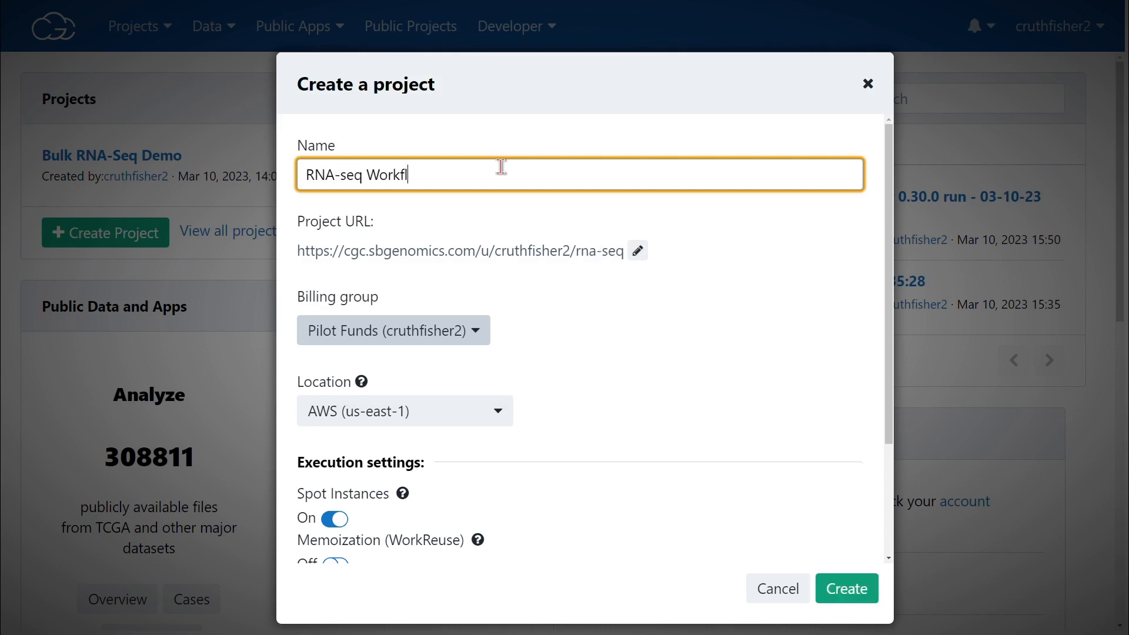
text(ow)
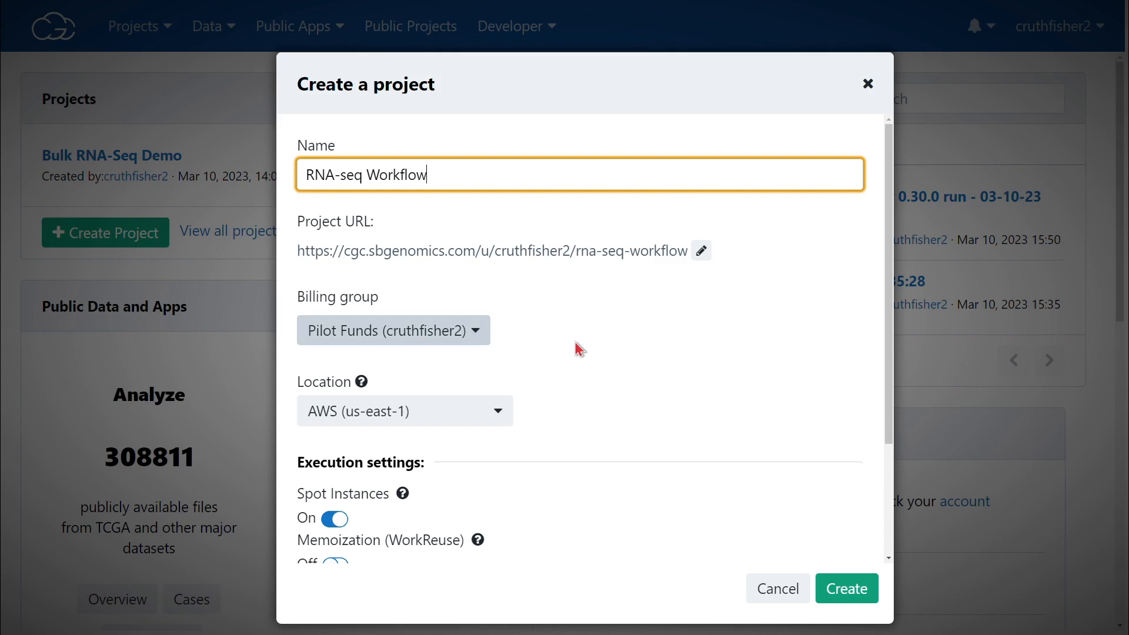
scroll(579, 349, down, 3)
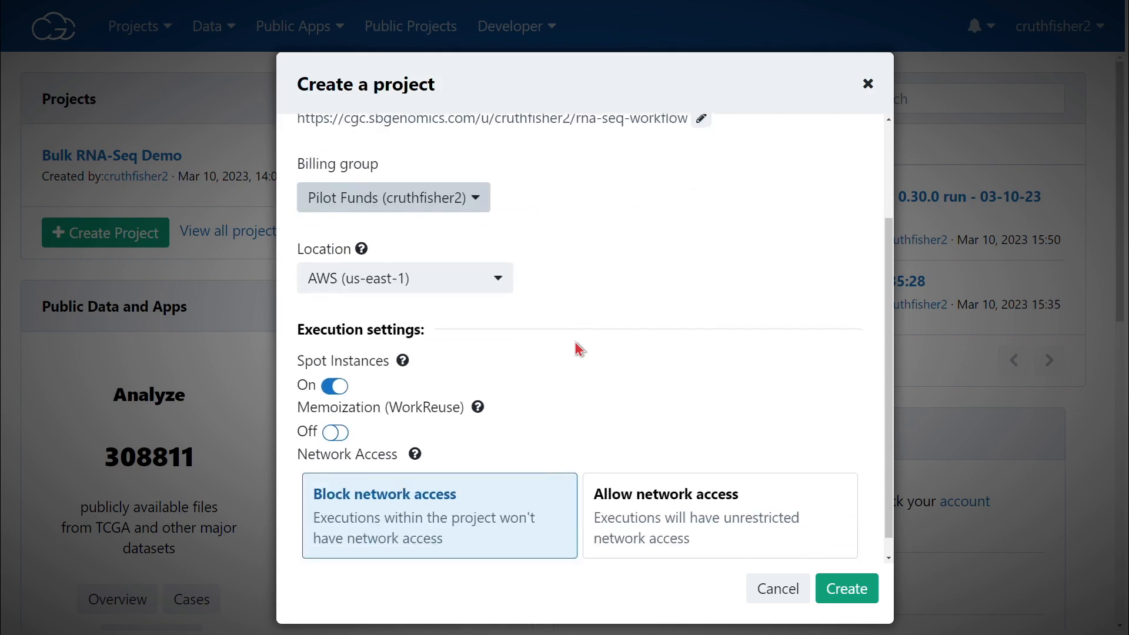
click(648, 525)
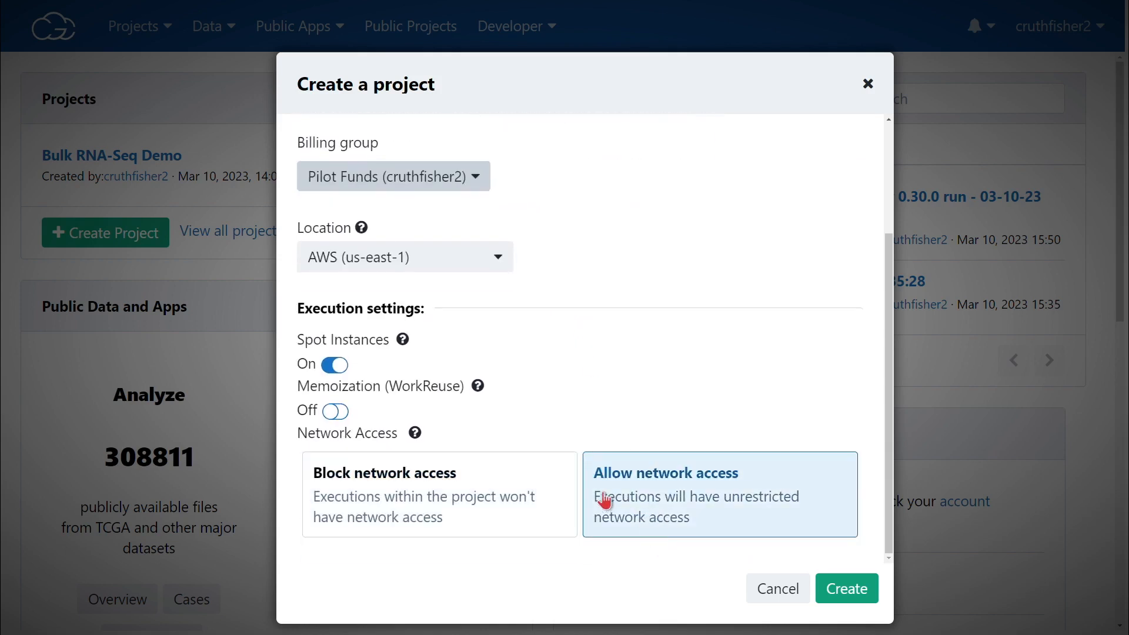
click(844, 590)
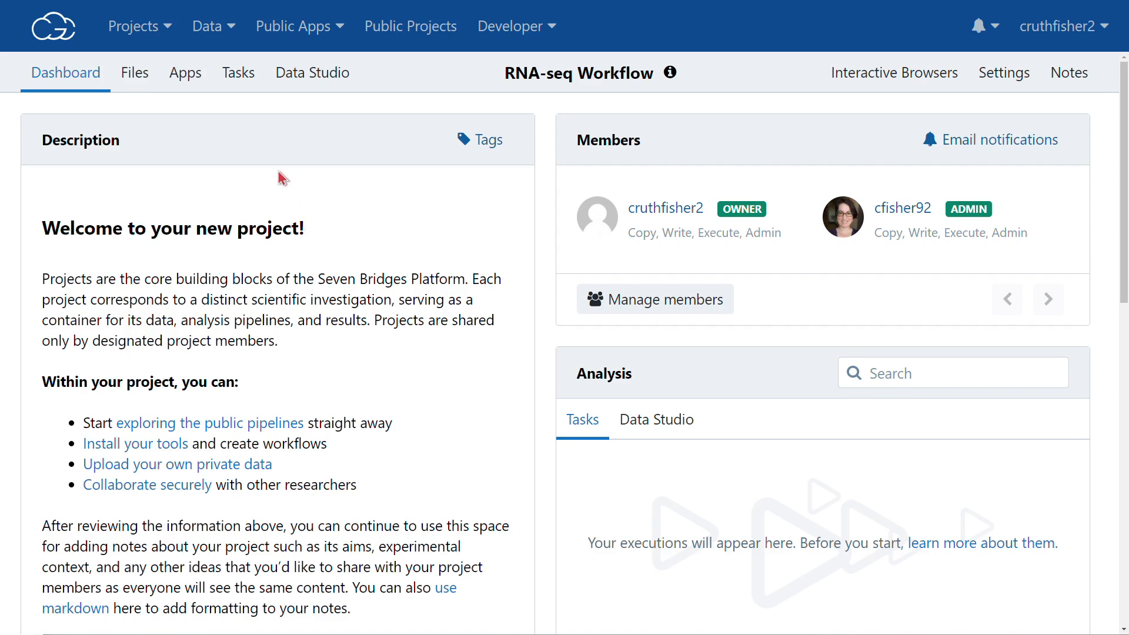
Copy the Input folder from the Bulk RNA-Seq Demo project into the RNA-seq Workflow project's files
click(134, 75)
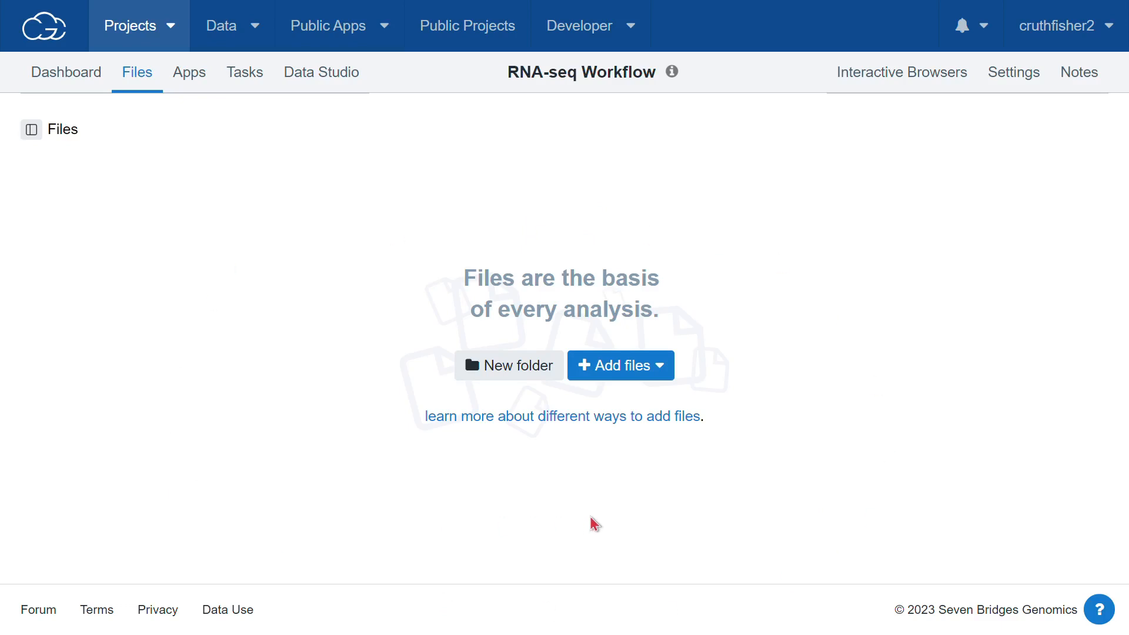
click(649, 369)
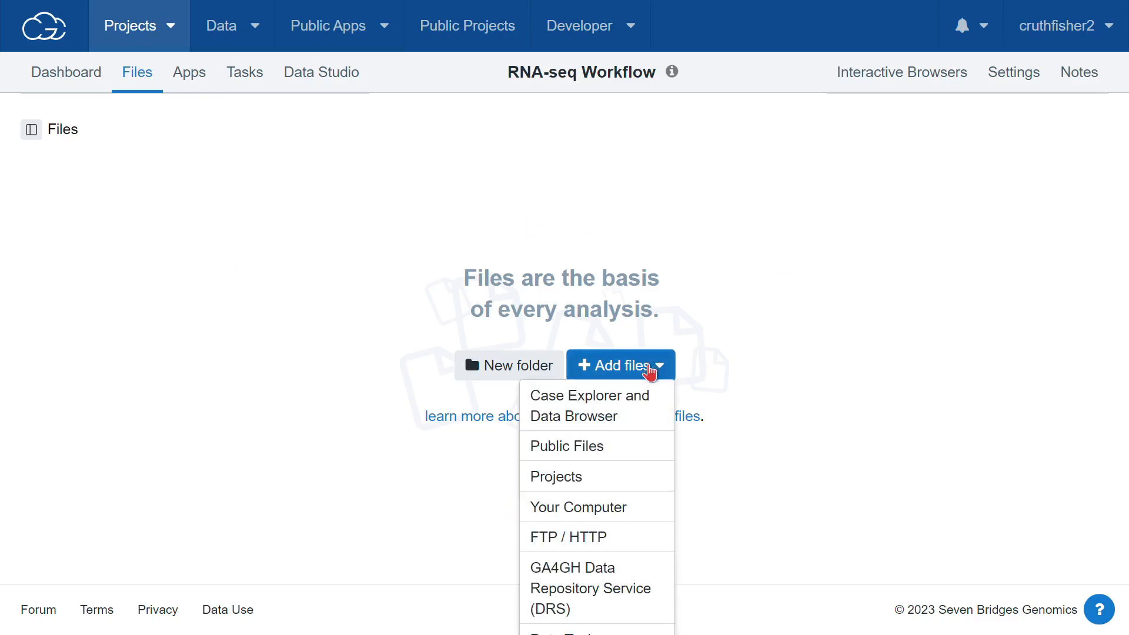
click(566, 486)
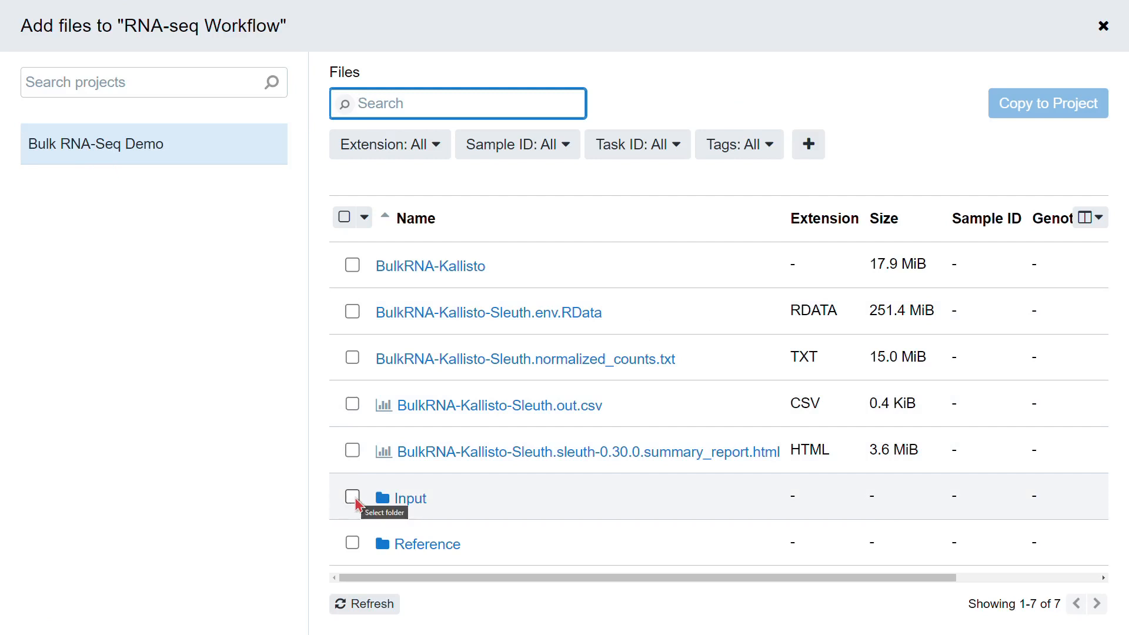
click(409, 505)
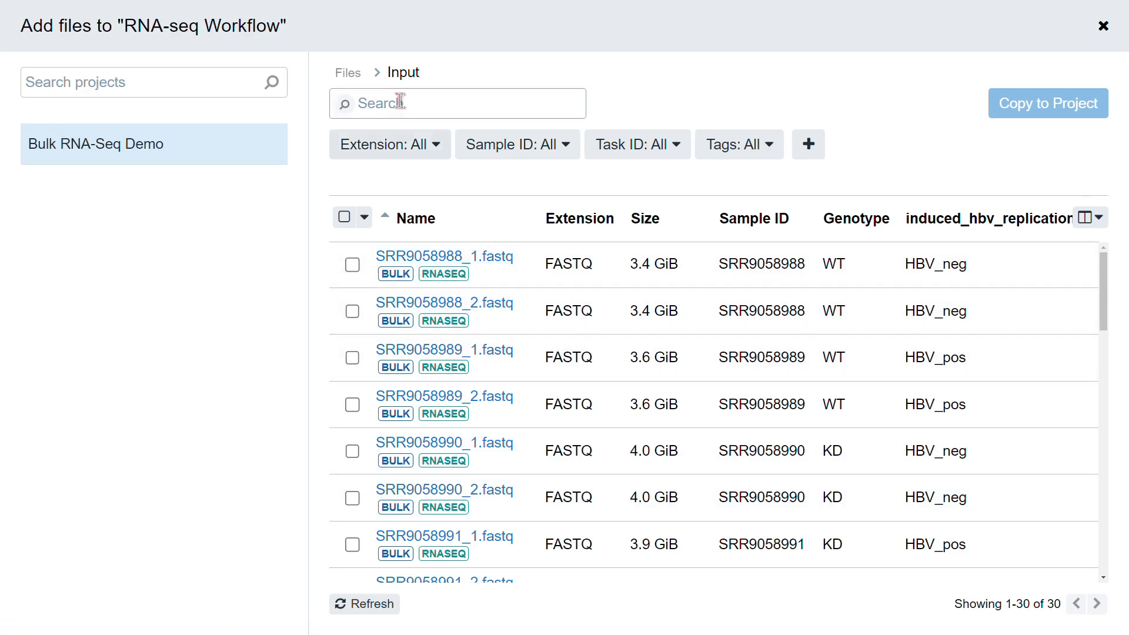
click(352, 79)
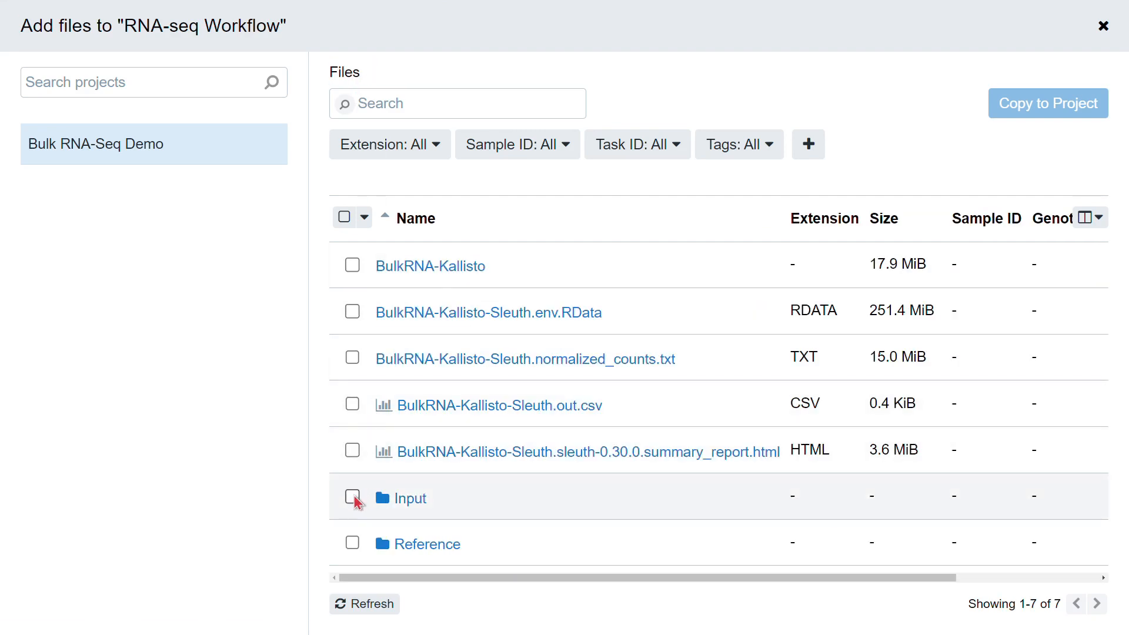
click(352, 498)
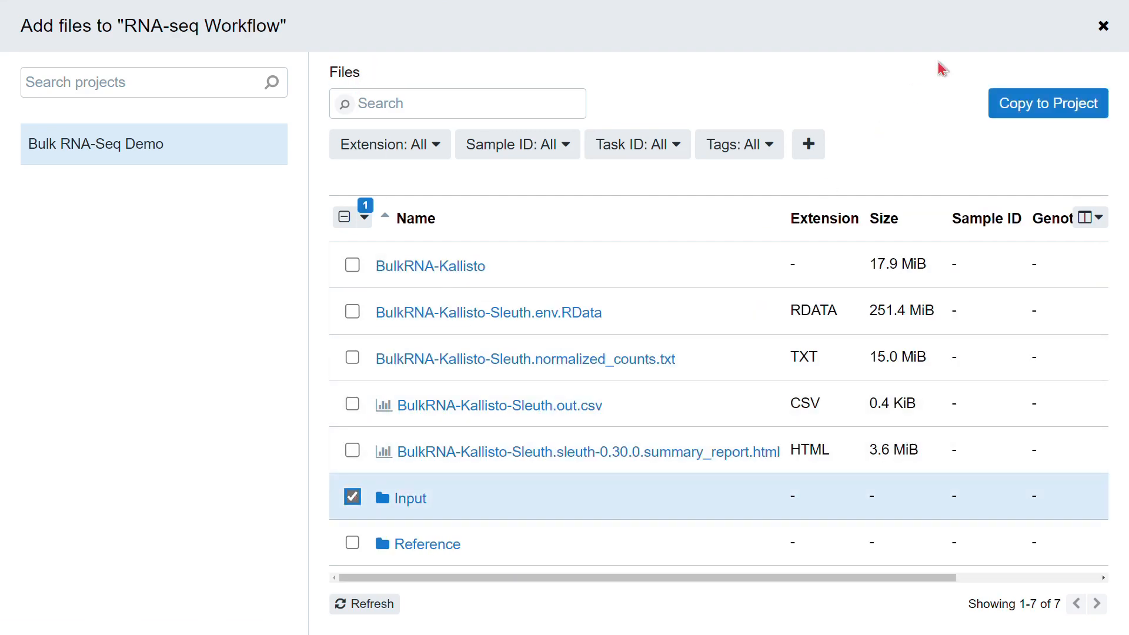
click(1026, 110)
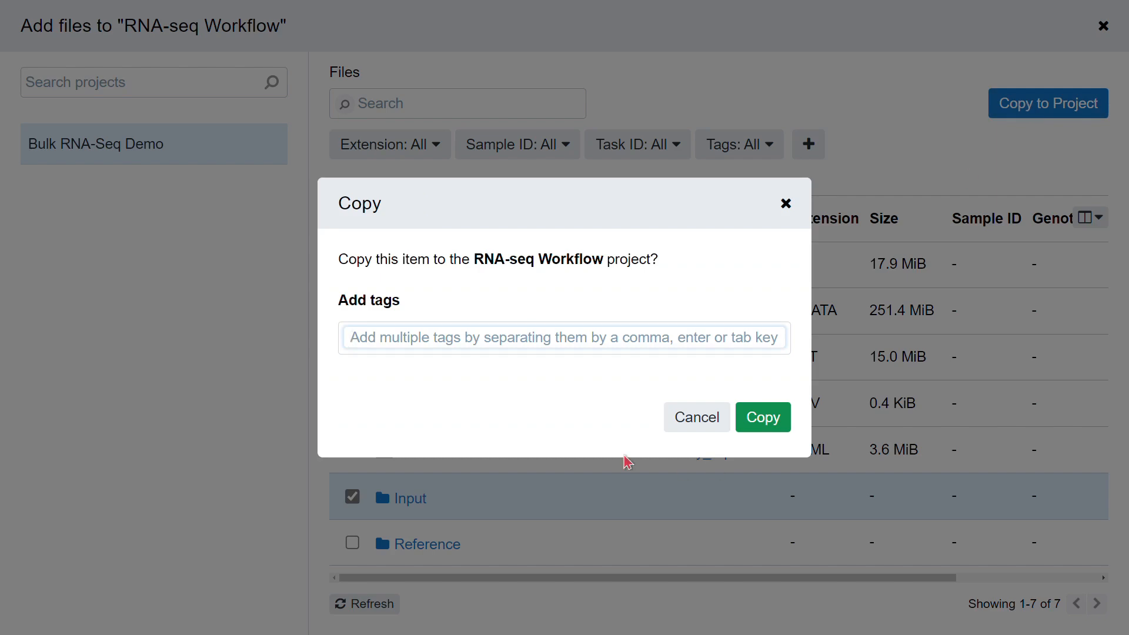
click(780, 427)
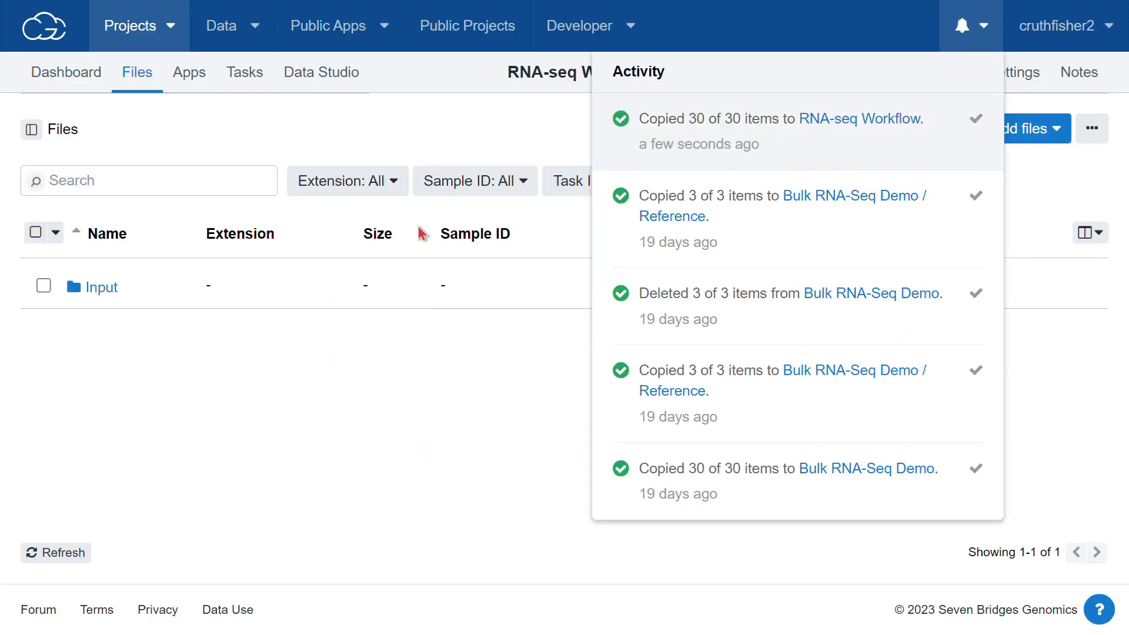
click(257, 346)
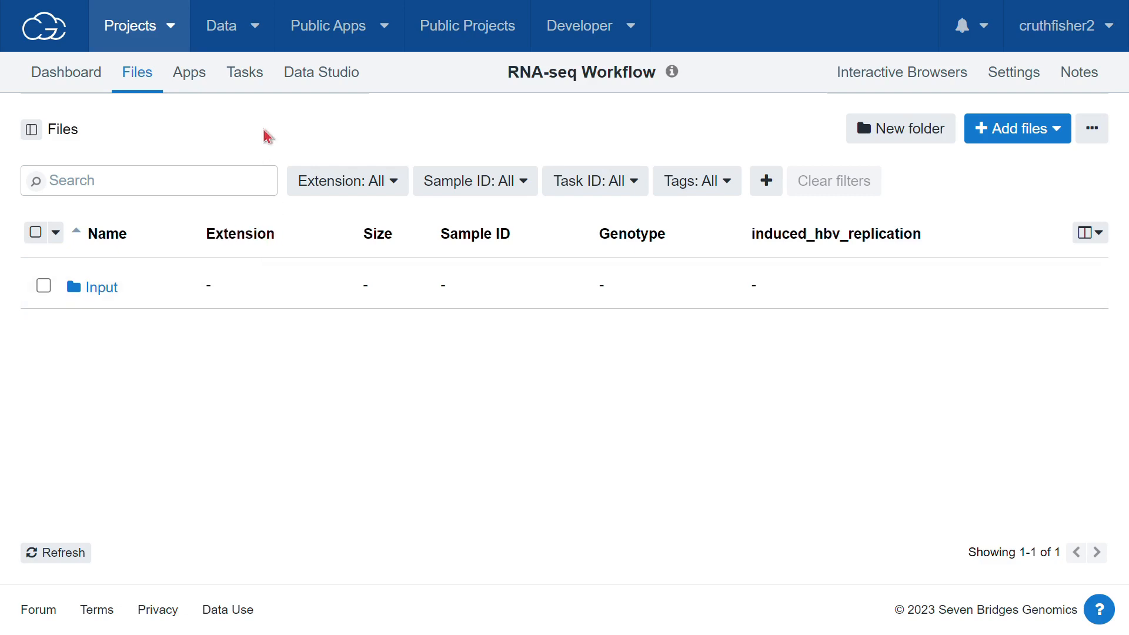
Search the public reference files for GRCh38ERCC and select GRCh38ERCC.ensembl95.gtf and GRCh38ERCC.ensembl95.transcriptome.fasta
click(257, 31)
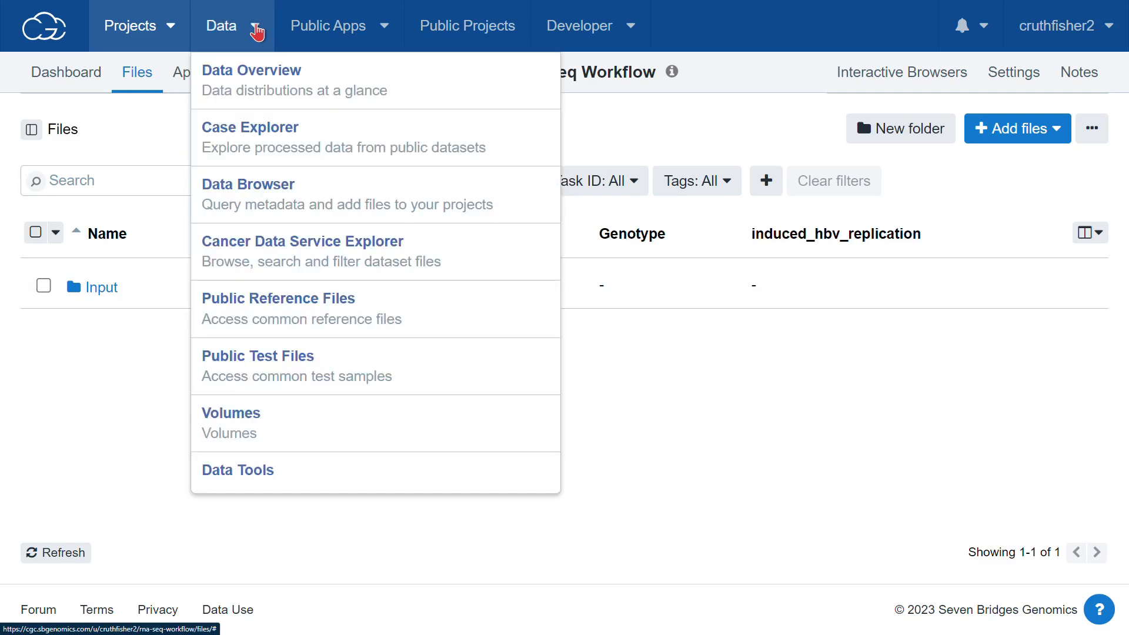
click(278, 309)
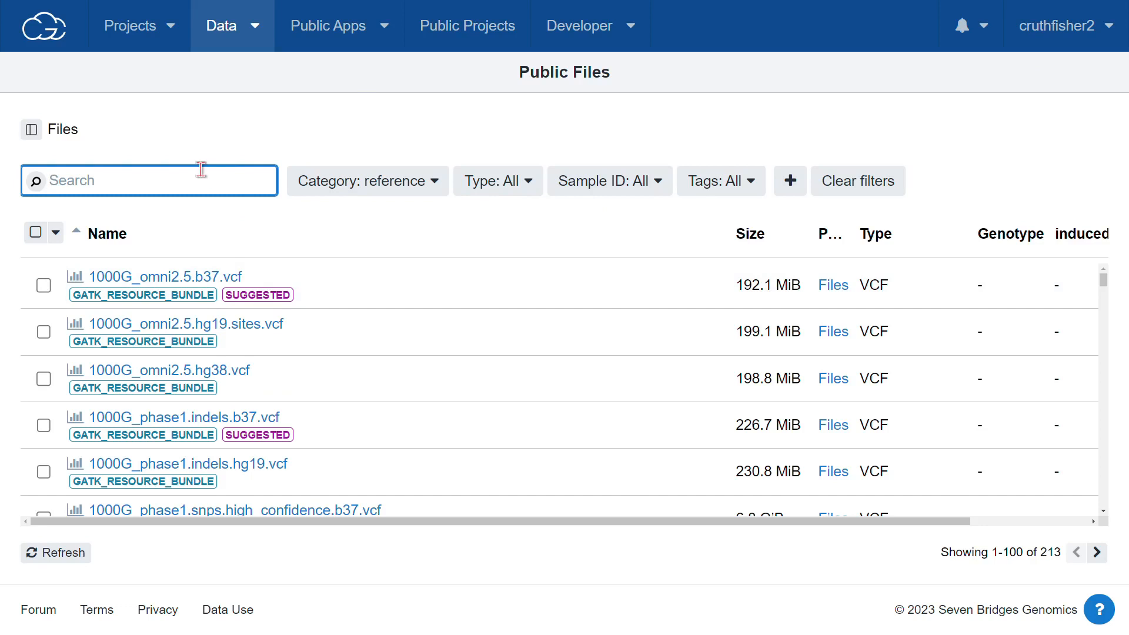
text(GRCh3)
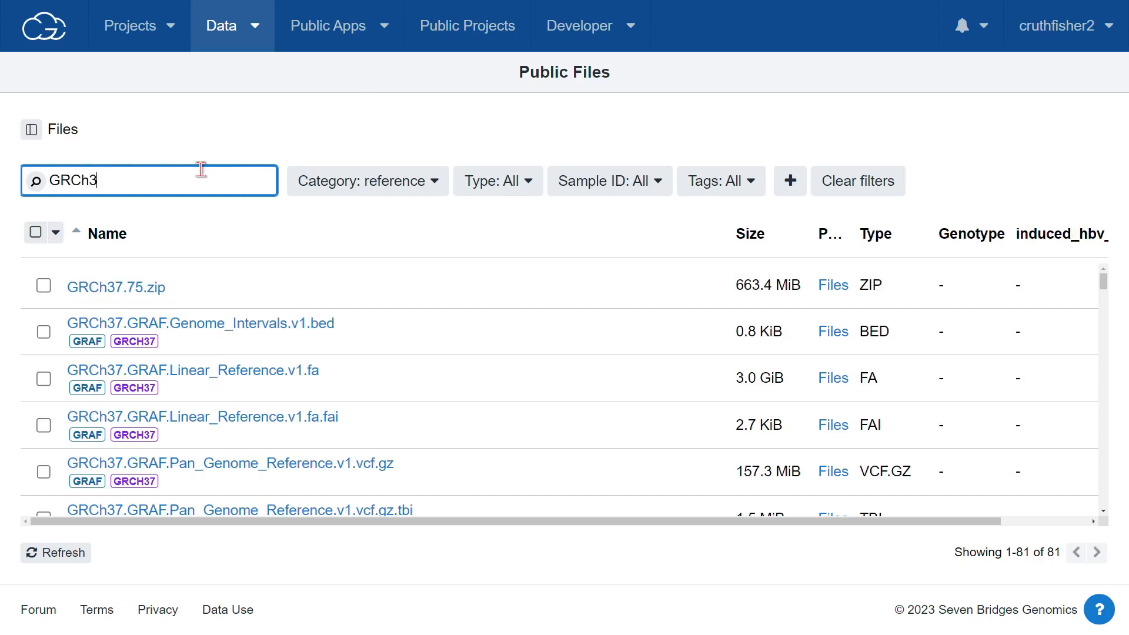
text(8ERCC)
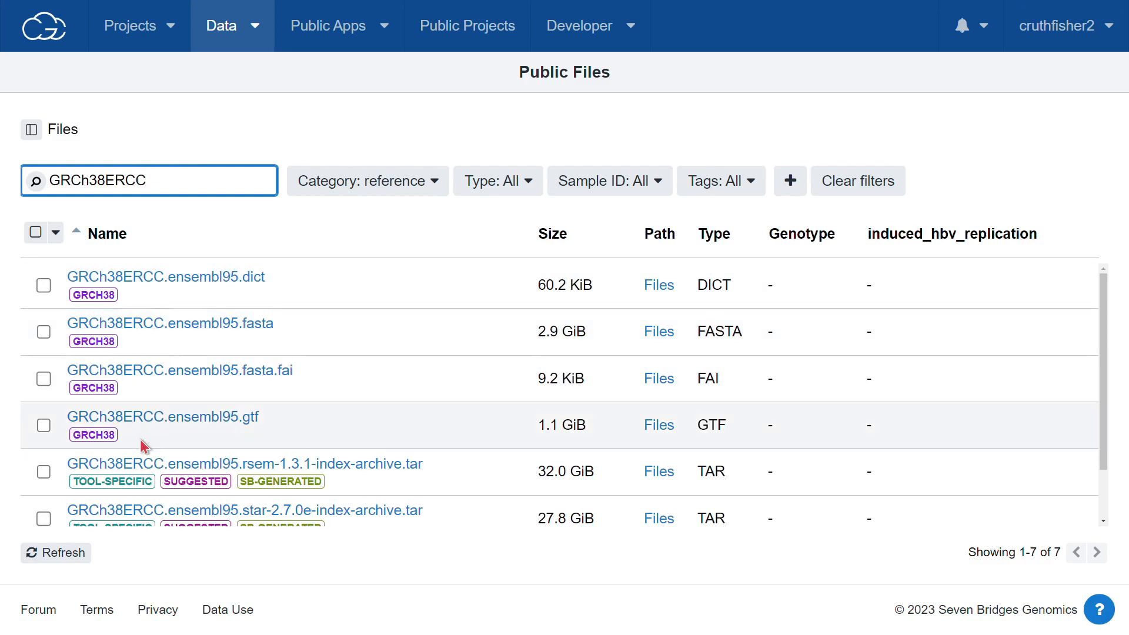
click(44, 426)
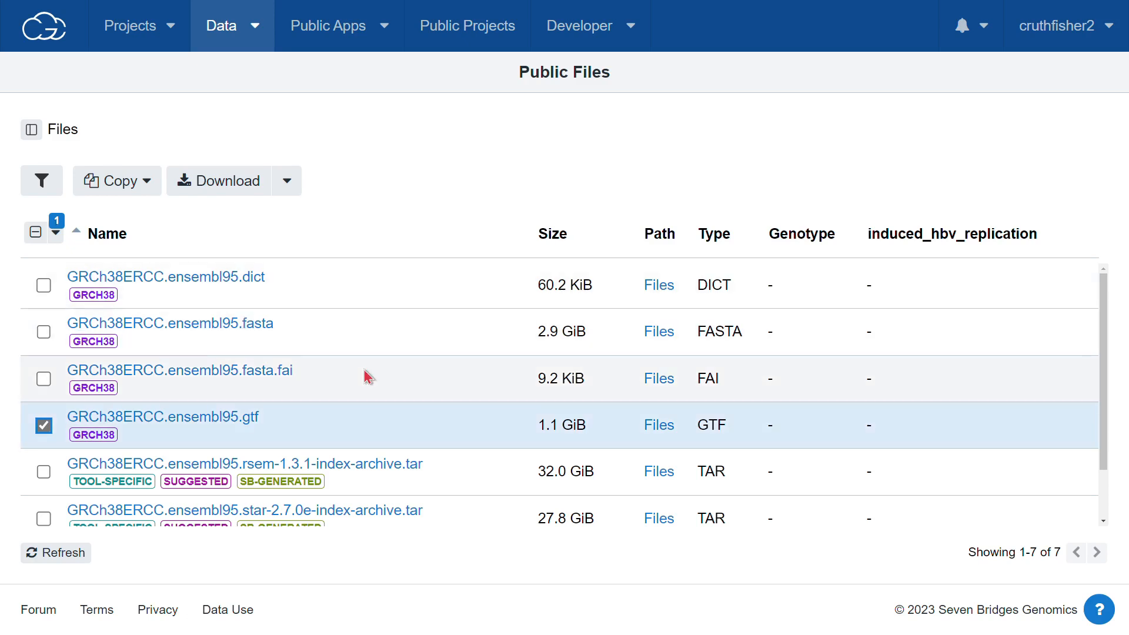
scroll(382, 362, down, 2)
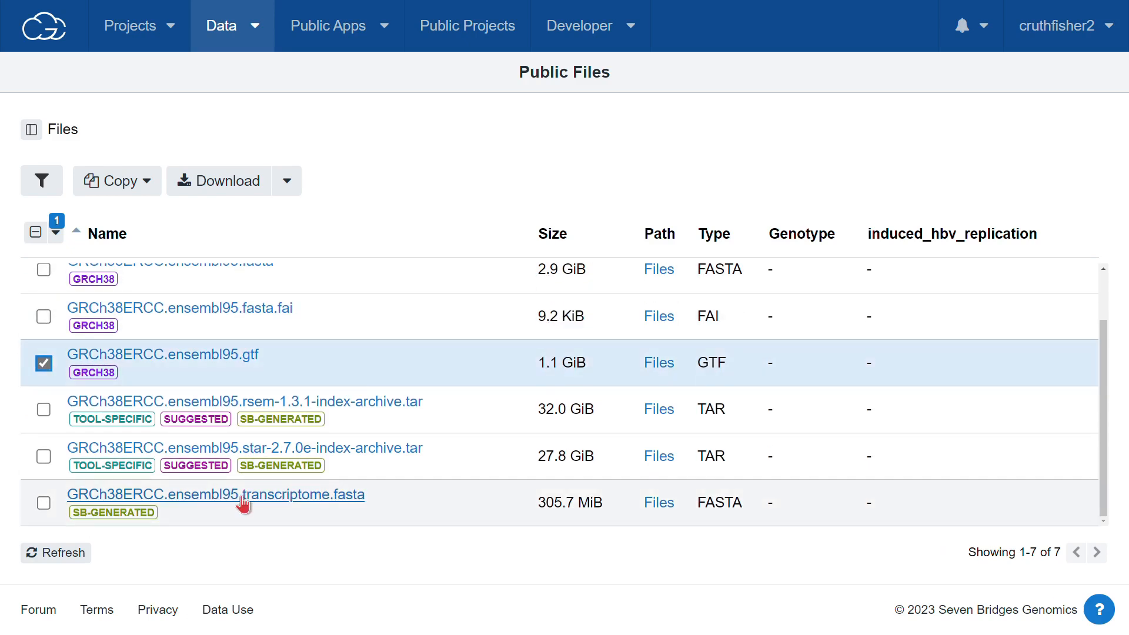
click(43, 503)
Start copying the two selected files to the RNA-seq Workflow project, creating a new folder named Reference as destination
click(141, 183)
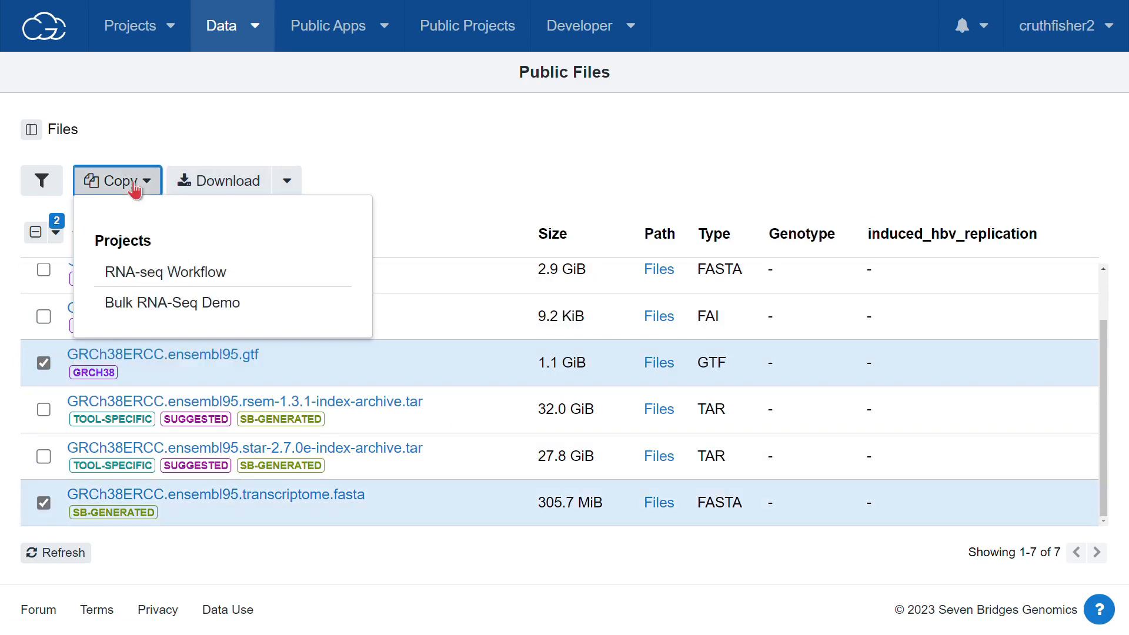
click(154, 274)
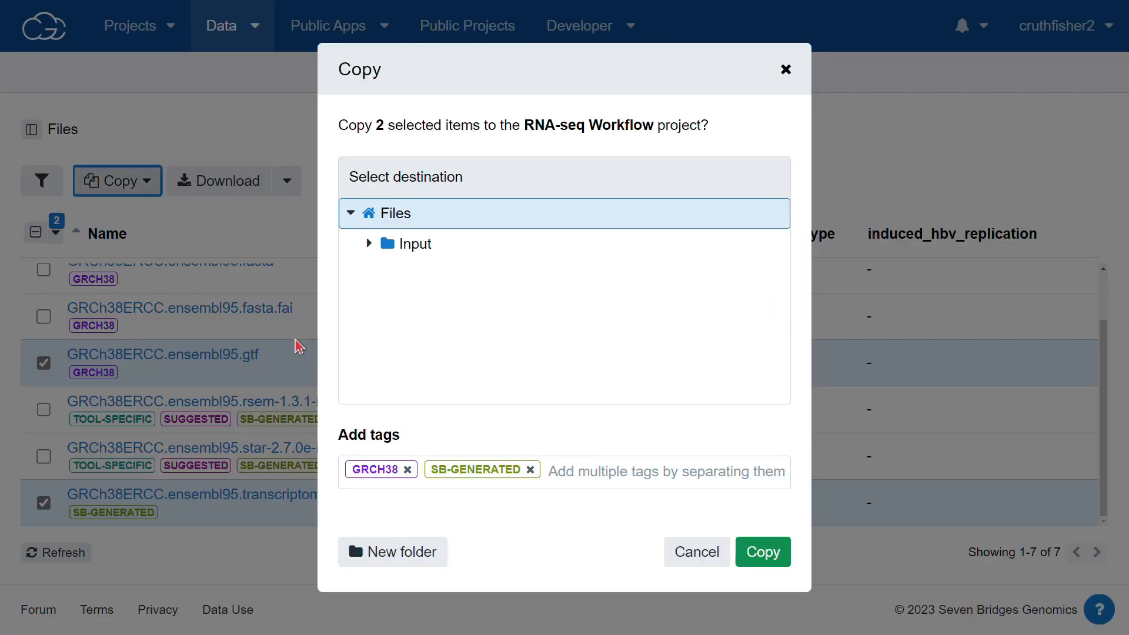
click(400, 555)
text(Reference)
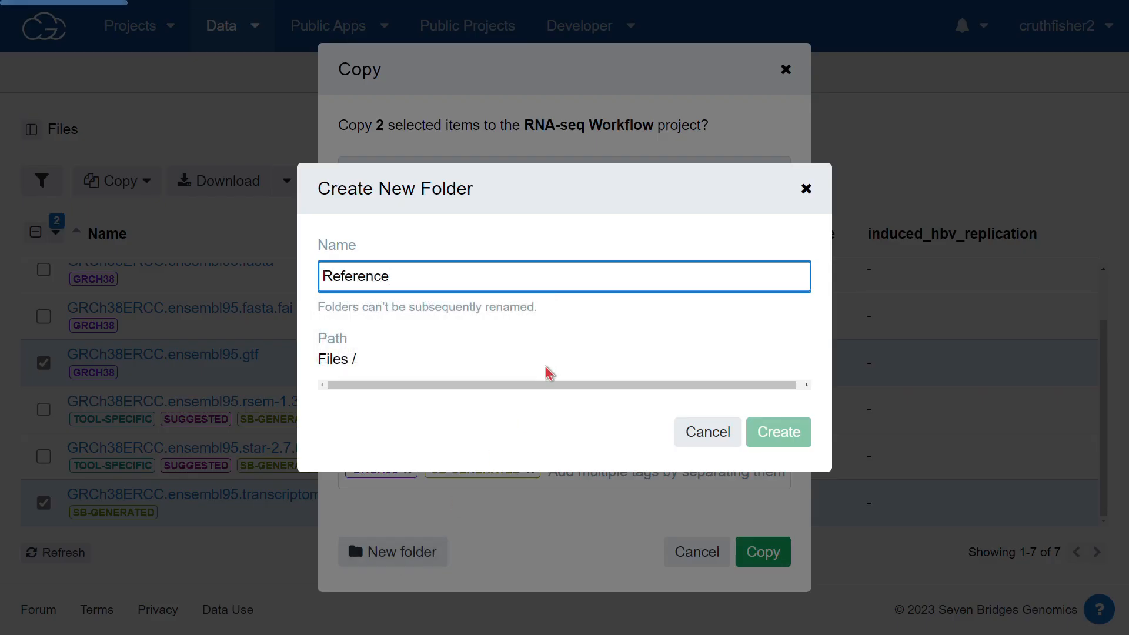
key(Return)
Add the tag "reference" to the two files and complete the copy into the Reference folder
click(576, 471)
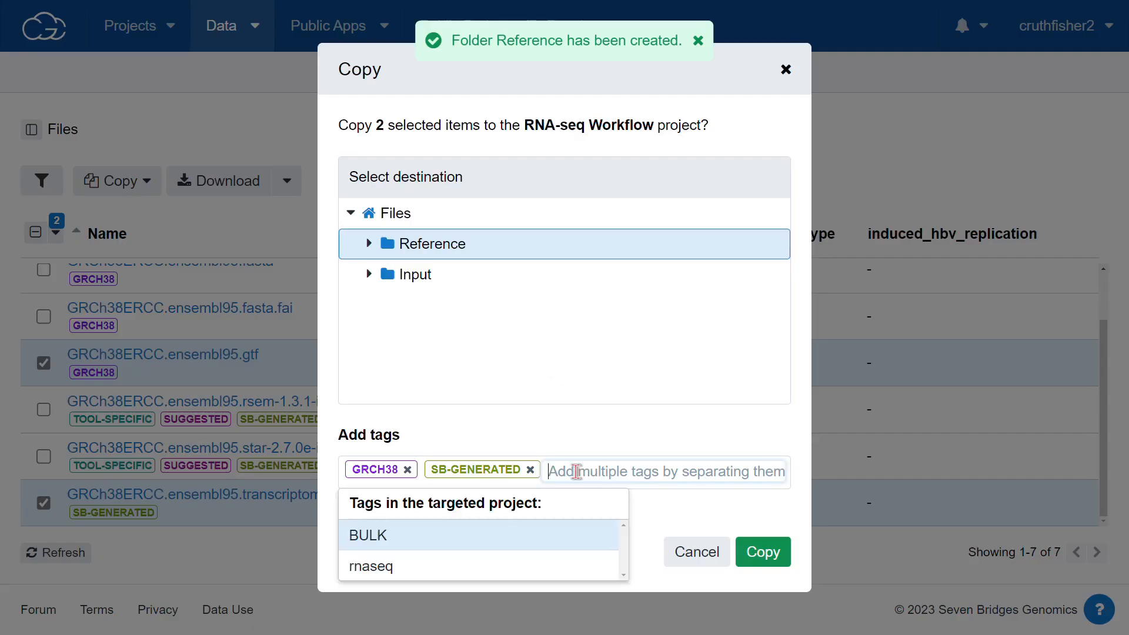
text(reference)
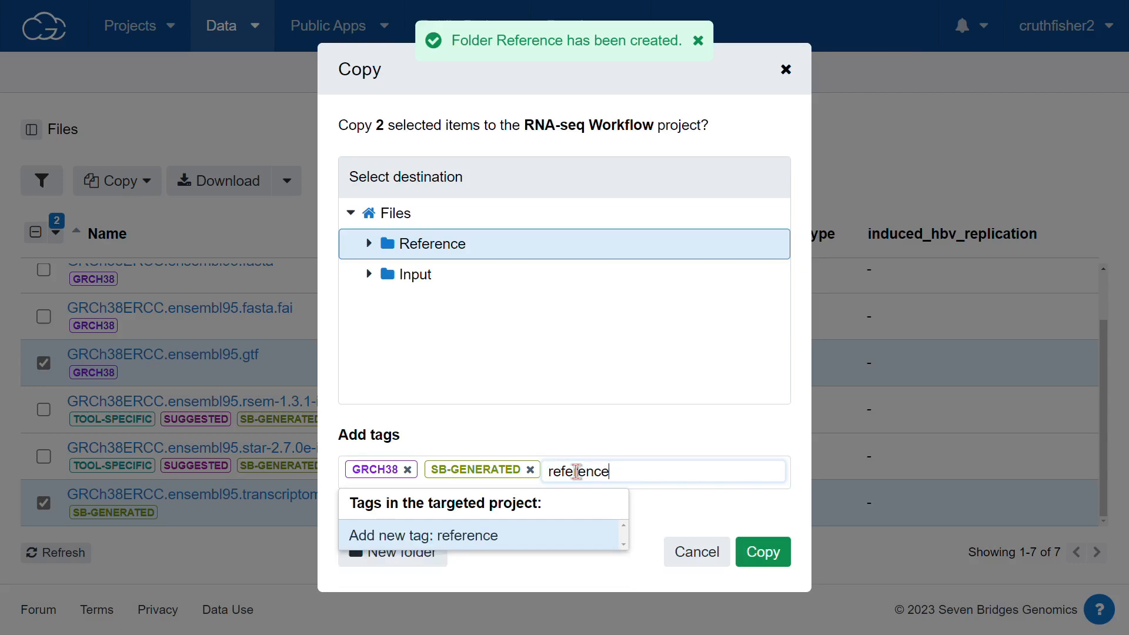
click(553, 535)
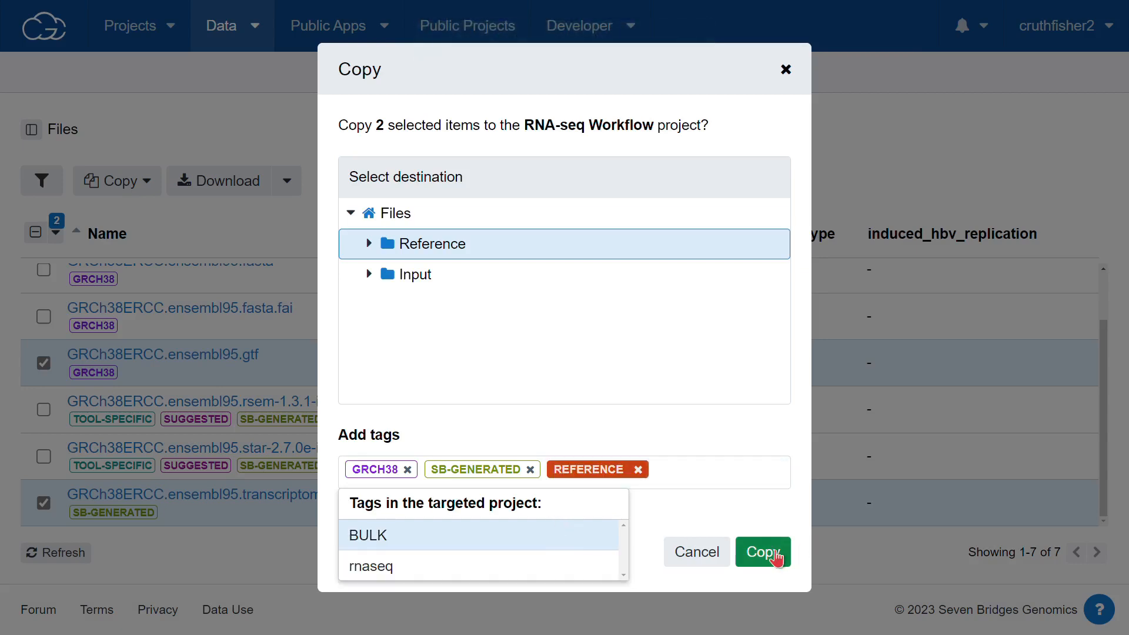
click(775, 552)
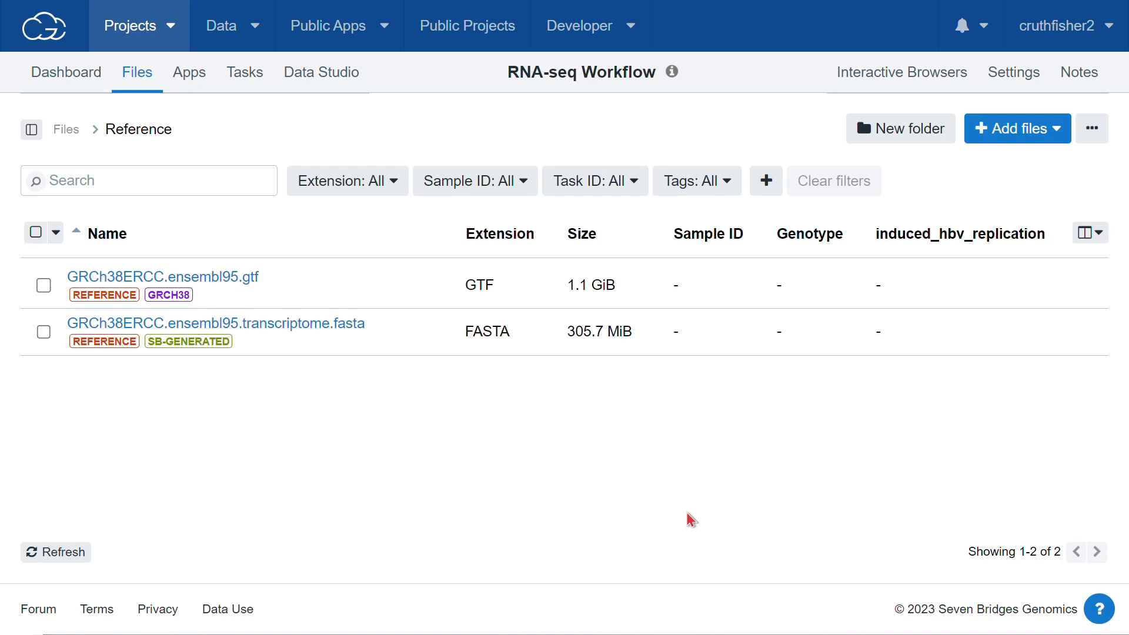
Search the public apps for "Kalli" to add an app to the RNA-seq Workflow project
click(193, 82)
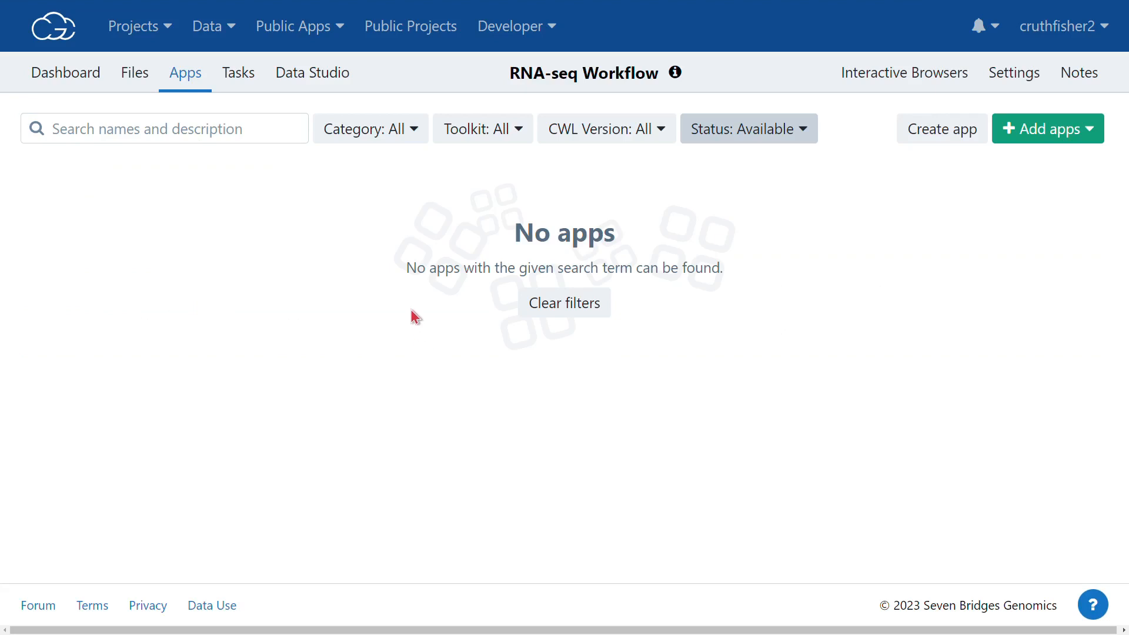
click(1048, 131)
click(1024, 164)
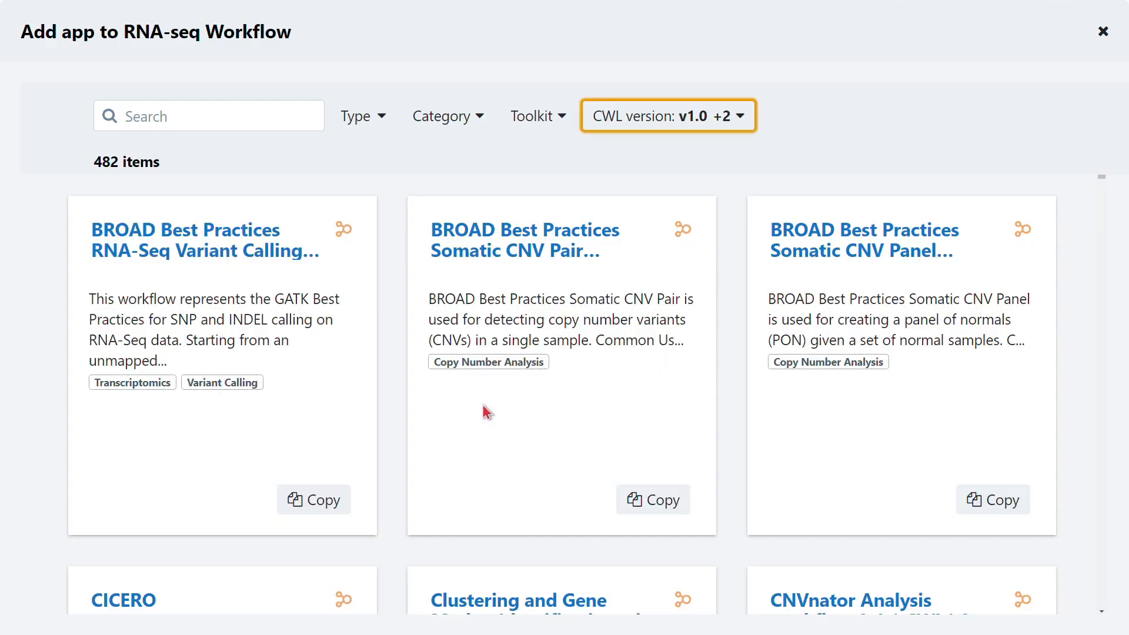
click(185, 117)
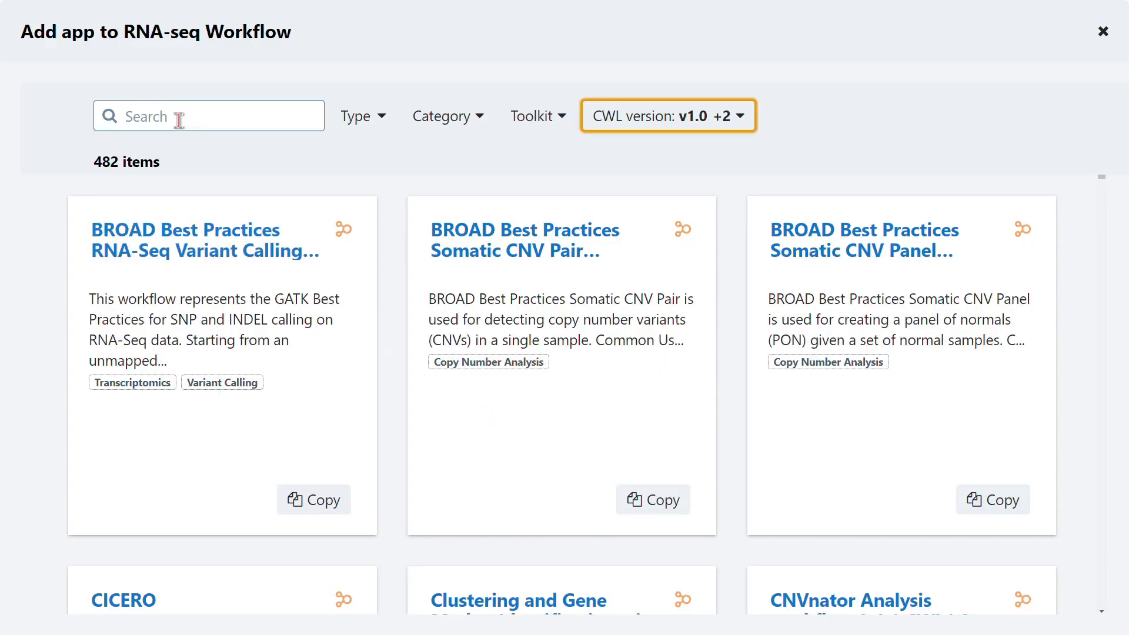
click(178, 120)
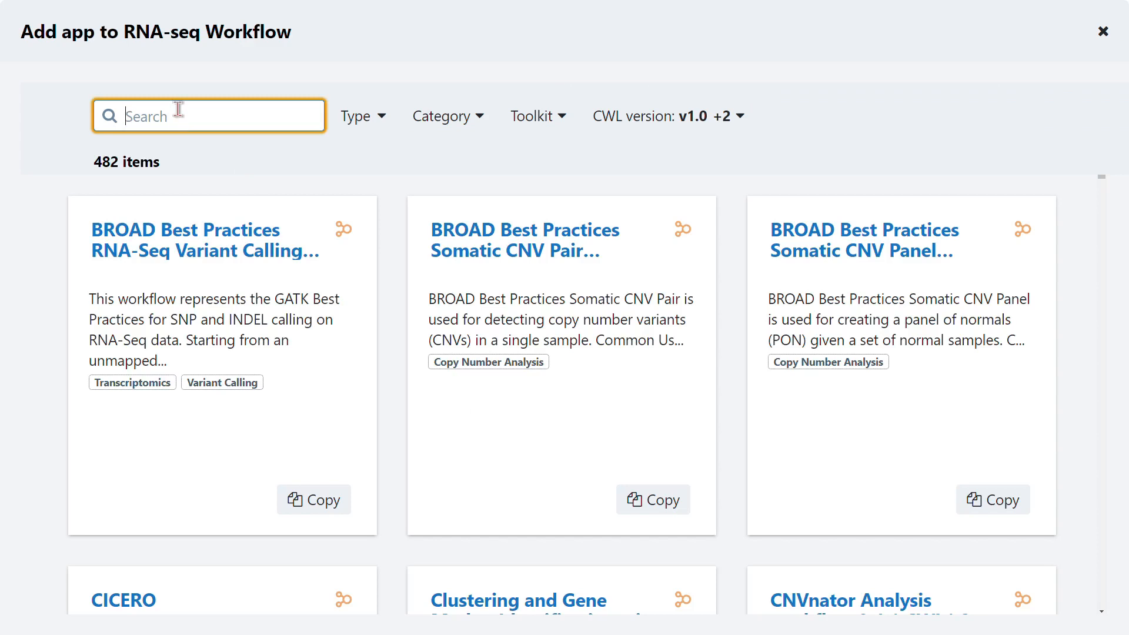
text(Kalli)
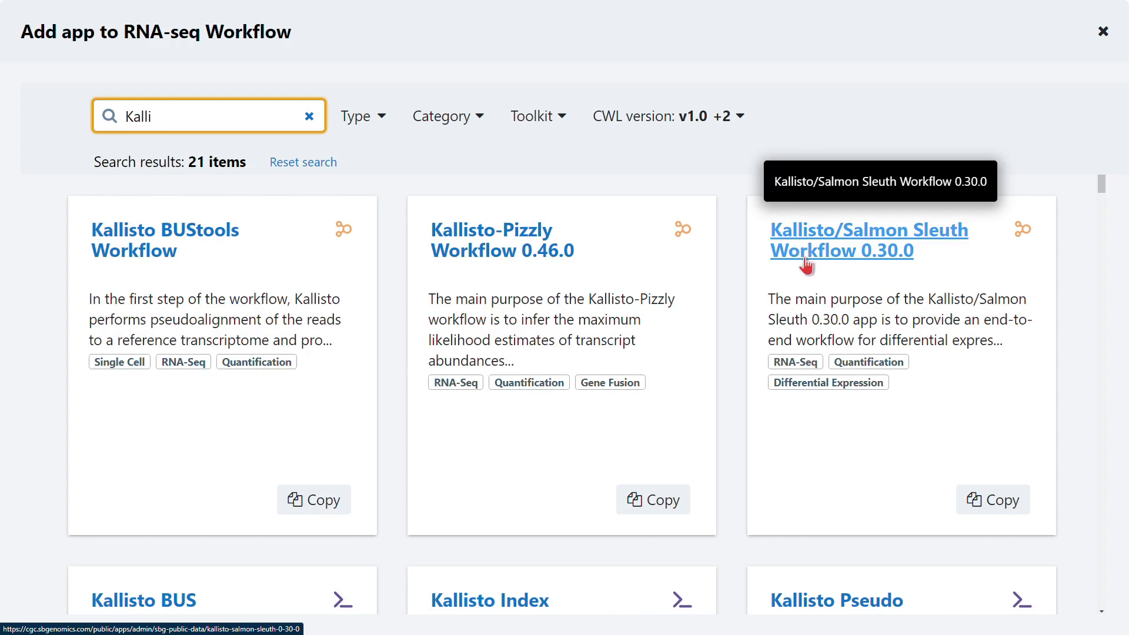
Copy Kallisto/Salmon Sleuth Workflow 0.30.0 and Kallisto Index into the RNA-seq Workflow project, and open the project's app list
click(999, 504)
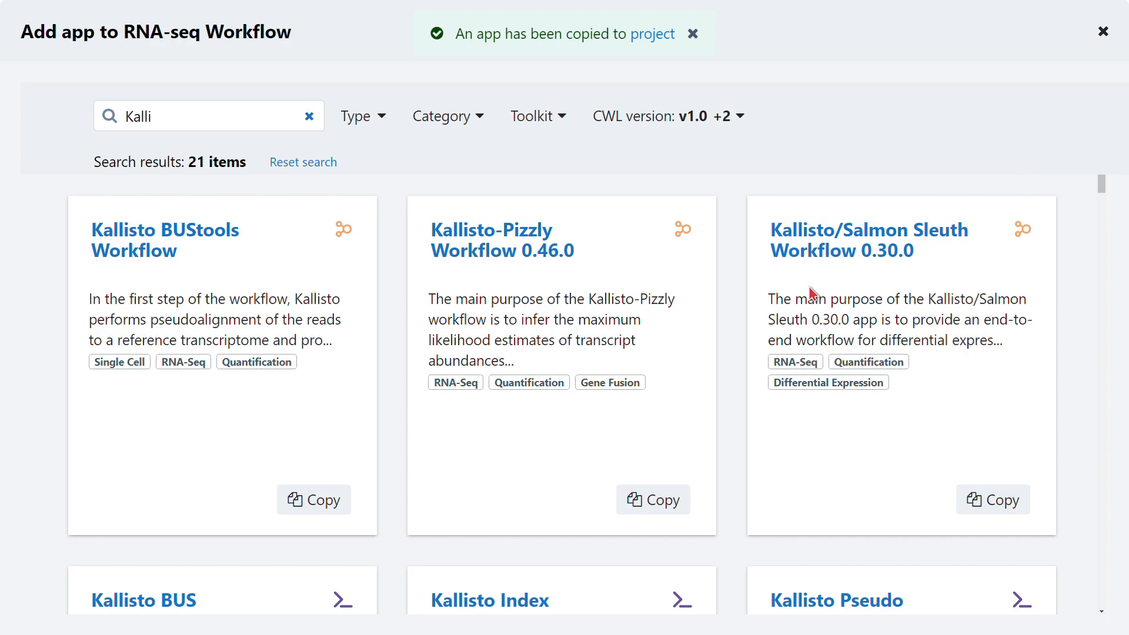
scroll(824, 312, down, 5)
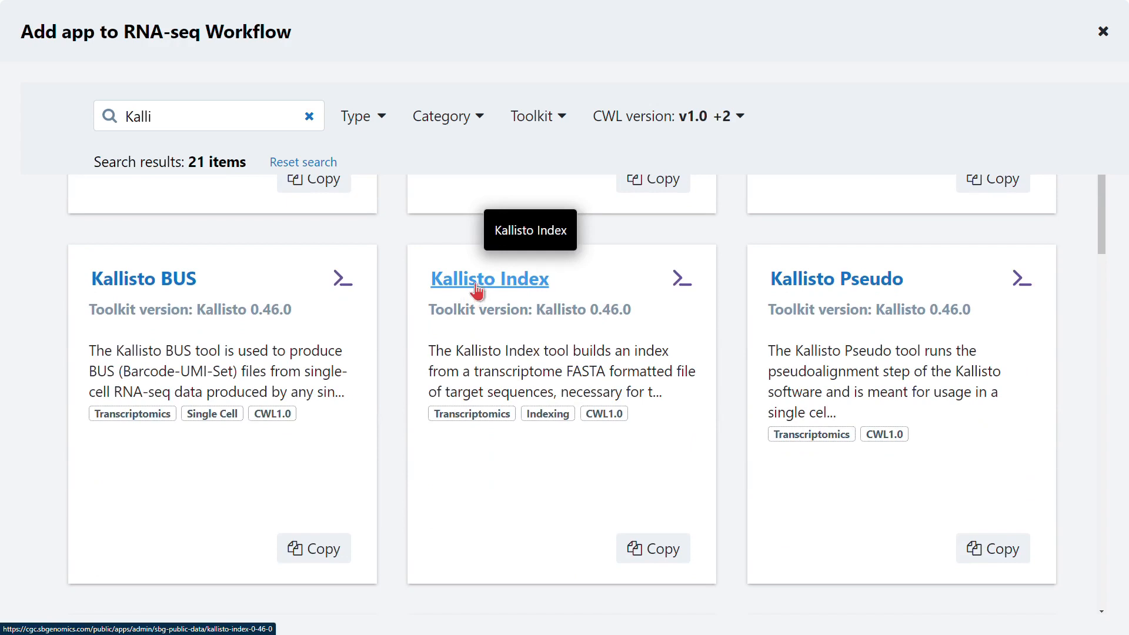
click(639, 561)
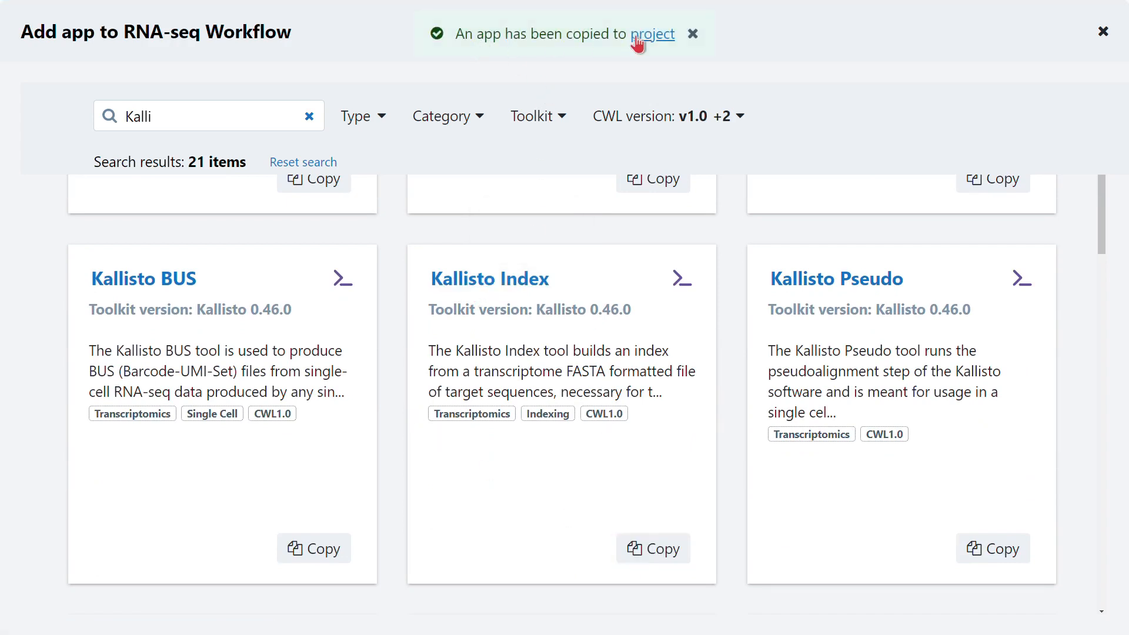
click(658, 39)
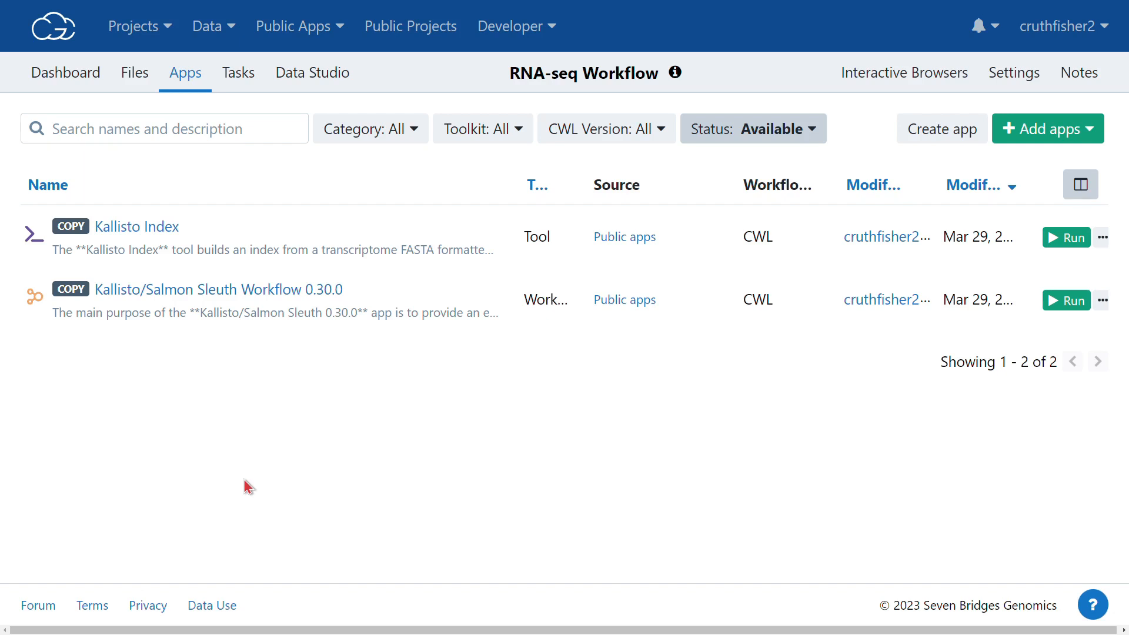
Open the Kallisto Index app and review its input ports, widening the ID column to read the full names
click(163, 237)
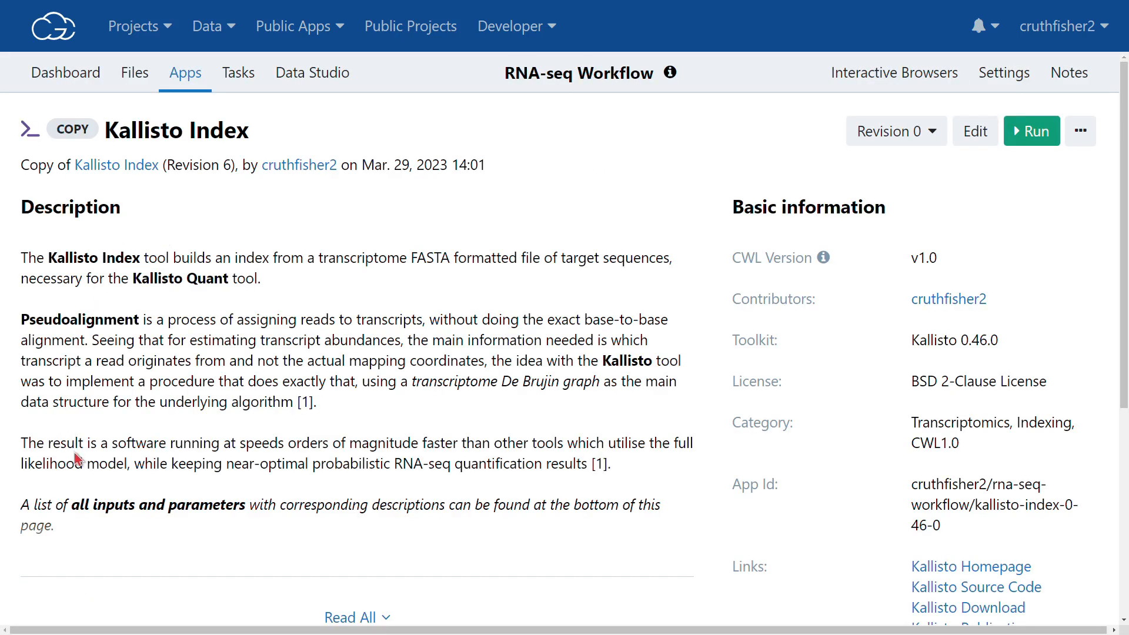
scroll(230, 490, down, 5)
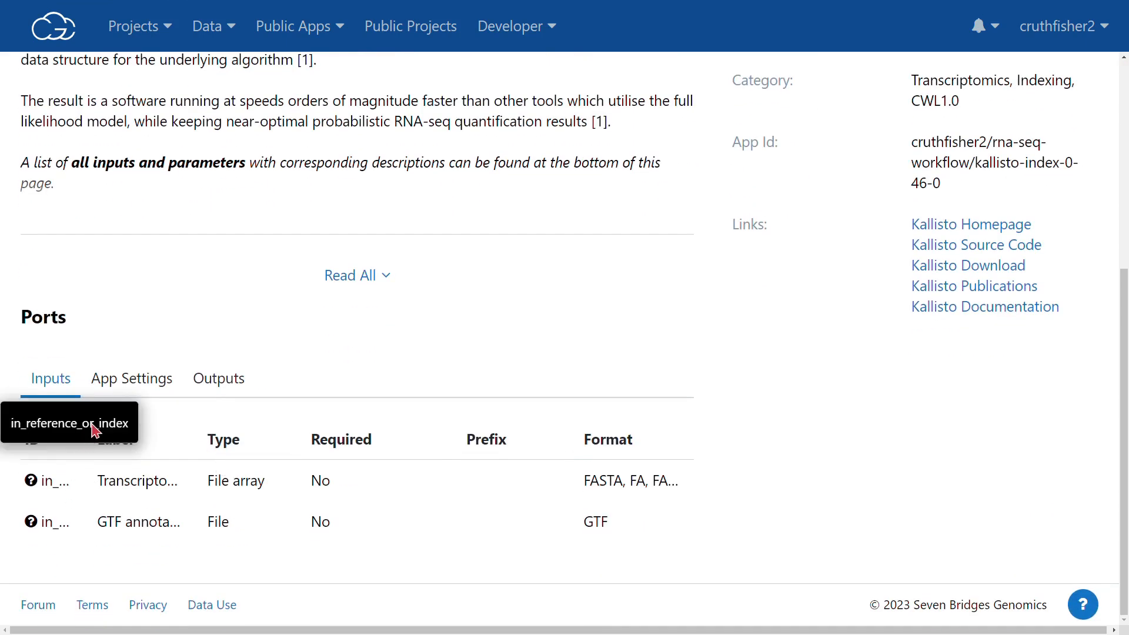
drag(88, 445, 207, 453)
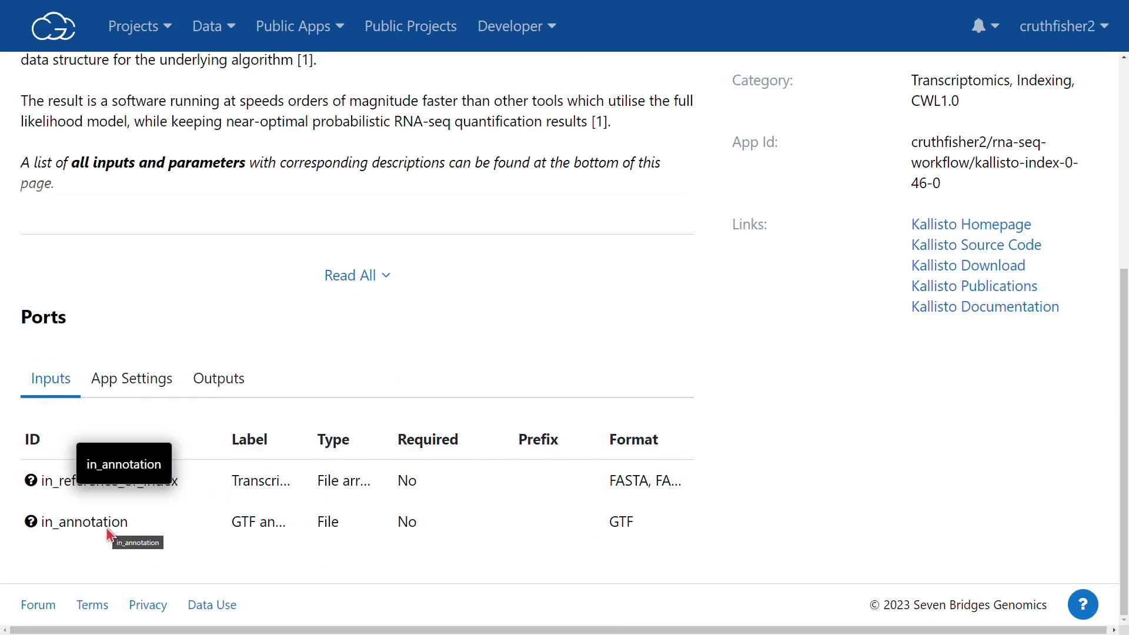
scroll(605, 295, up, 5)
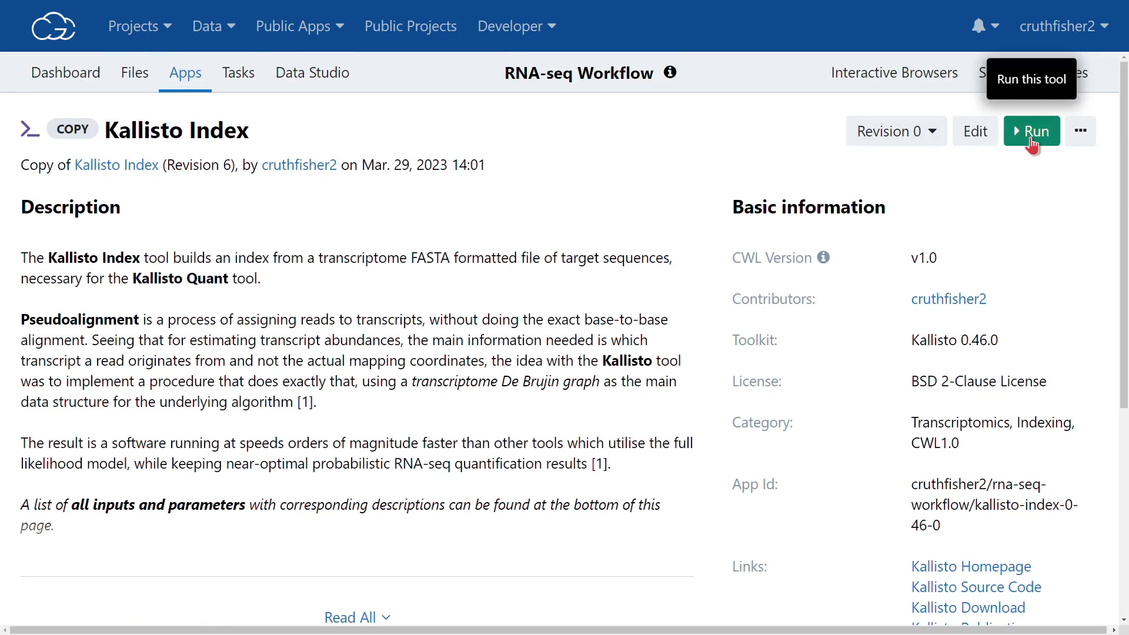
Create a draft Kallisto Index task and select GRCh38ERCC.ensembl95.gtf as its GTF annotation
click(1032, 144)
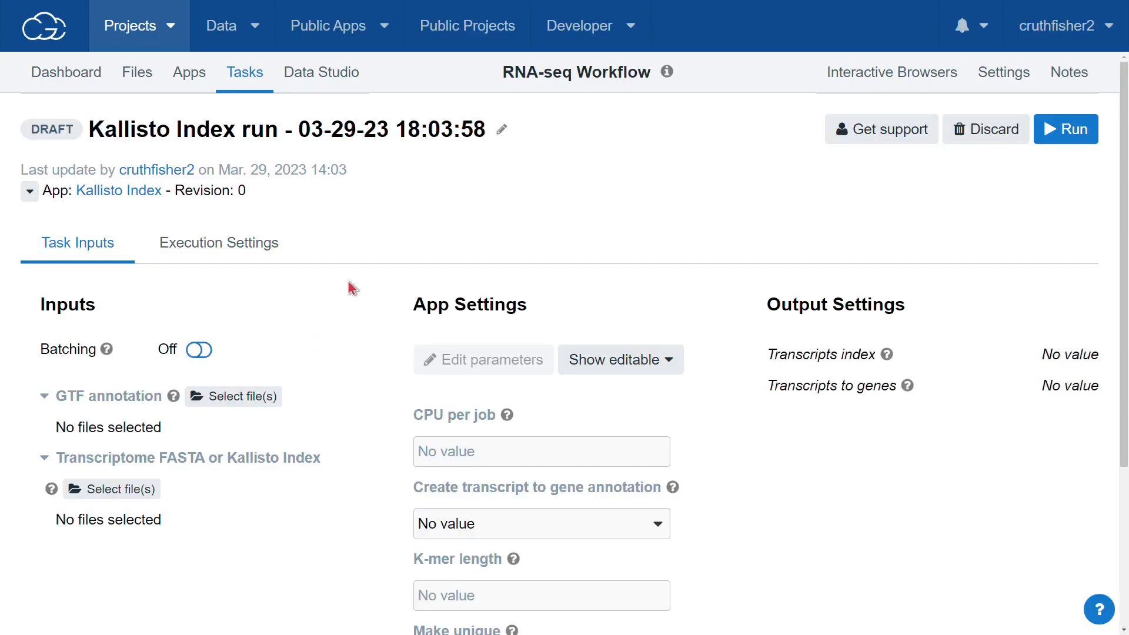
scroll(354, 287, down, 2)
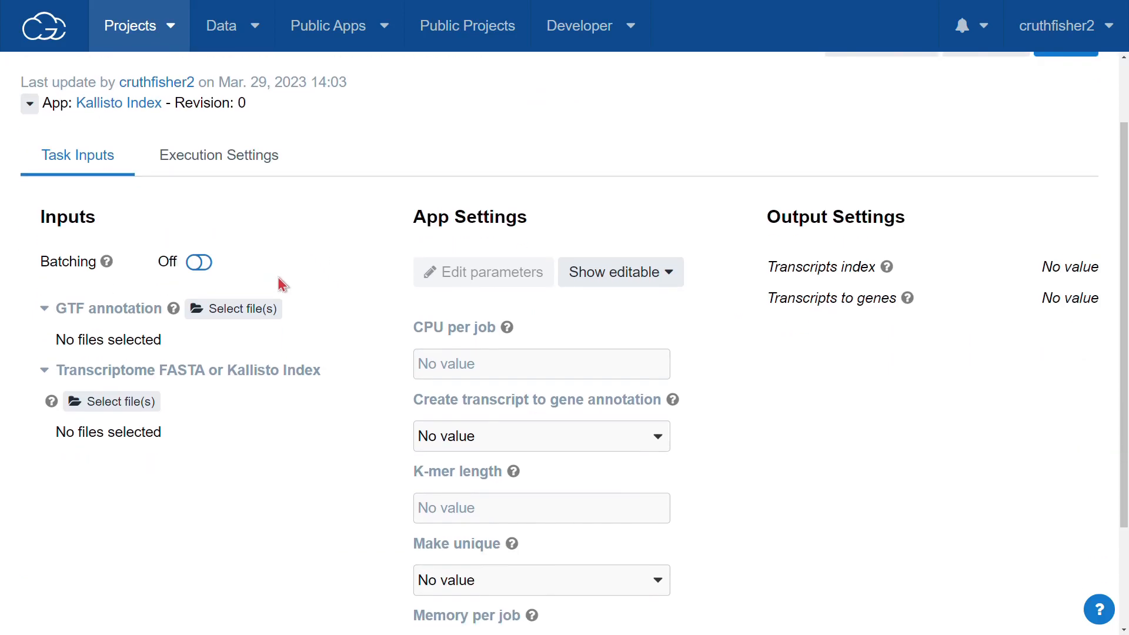
click(221, 318)
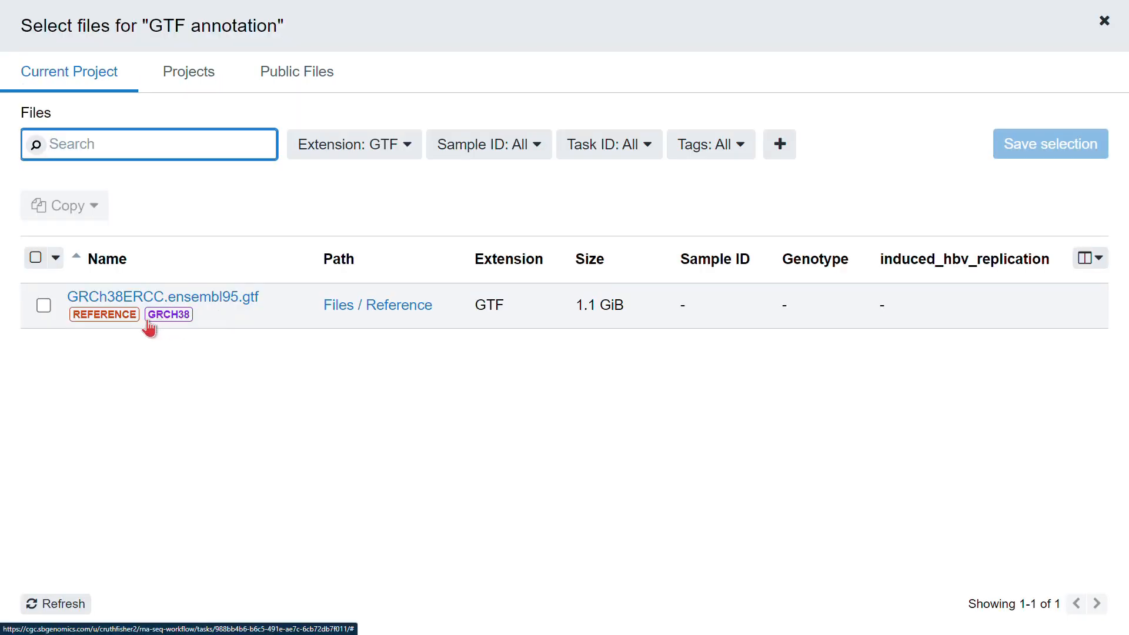
click(45, 310)
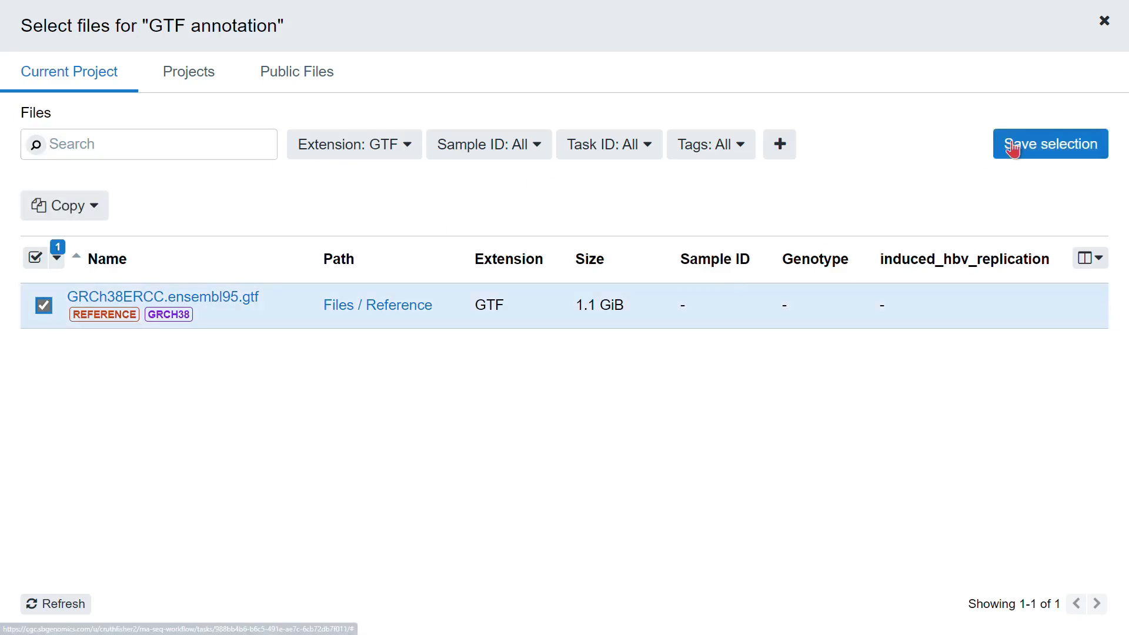
click(1052, 143)
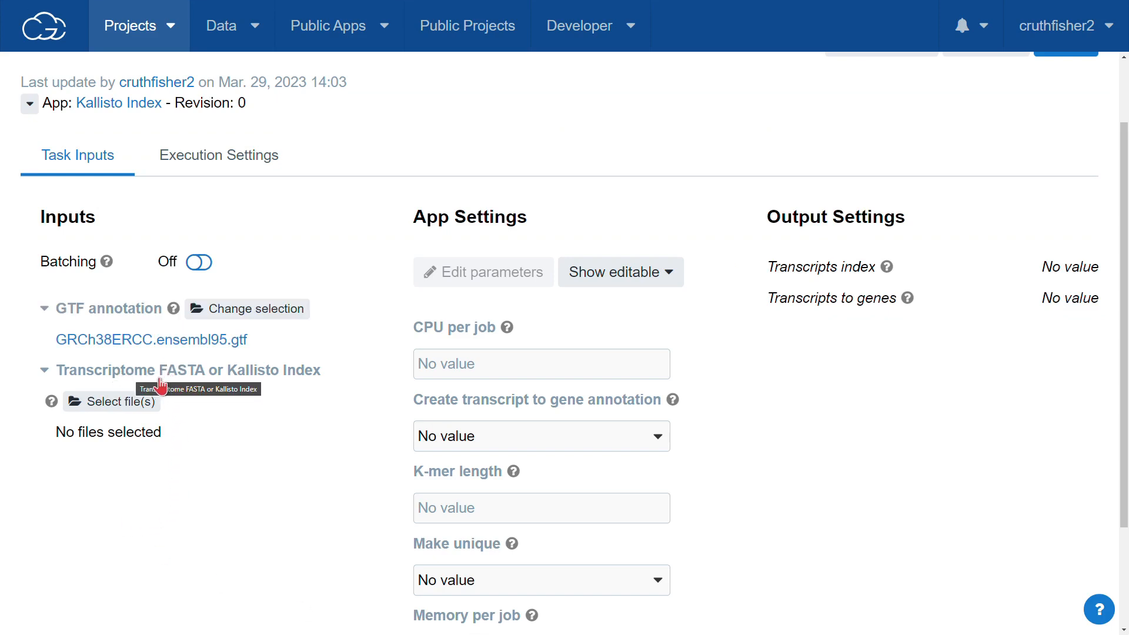
Check the file extension filter and select GRCh38ERCC.ensembl95.transcriptome.fasta as the Transcriptome FASTA or Kallisto Index input
click(93, 404)
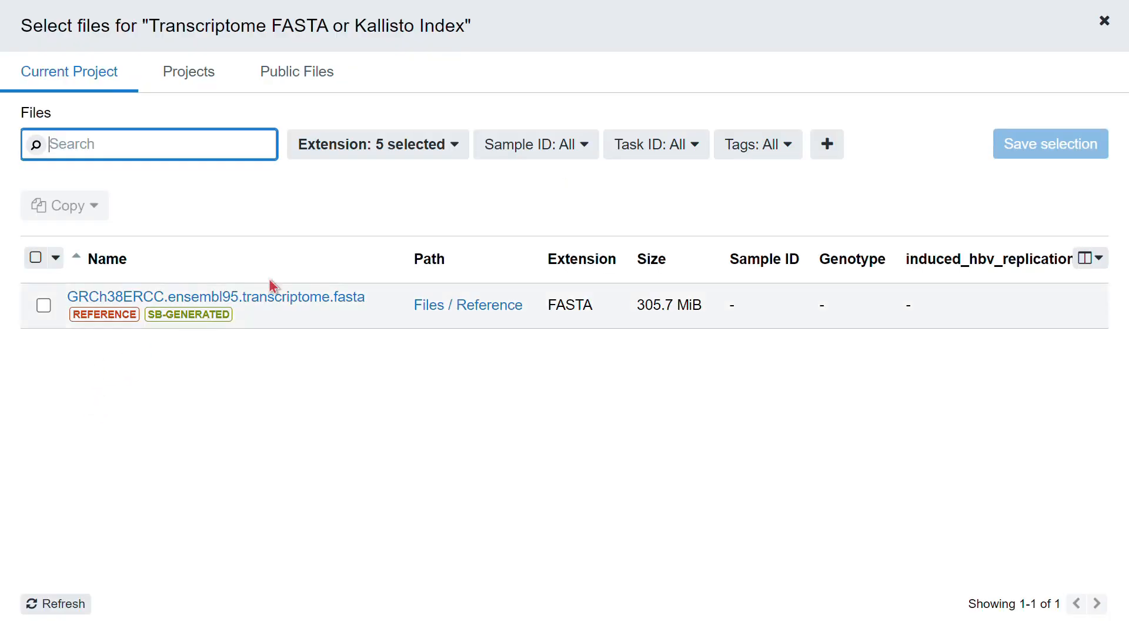
click(450, 158)
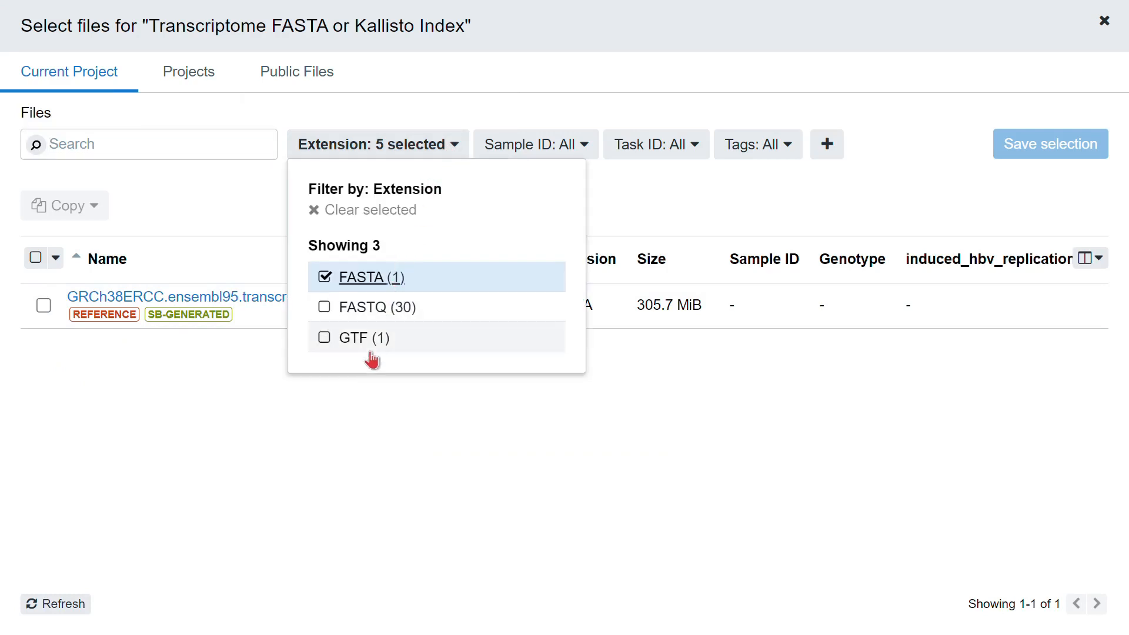
click(241, 219)
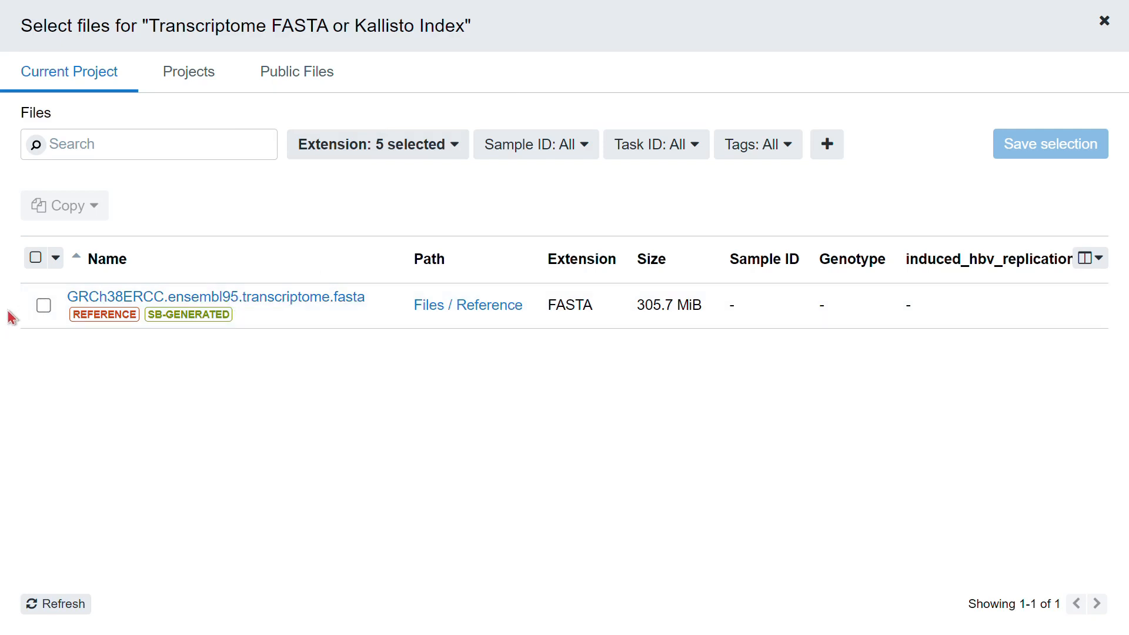
click(46, 307)
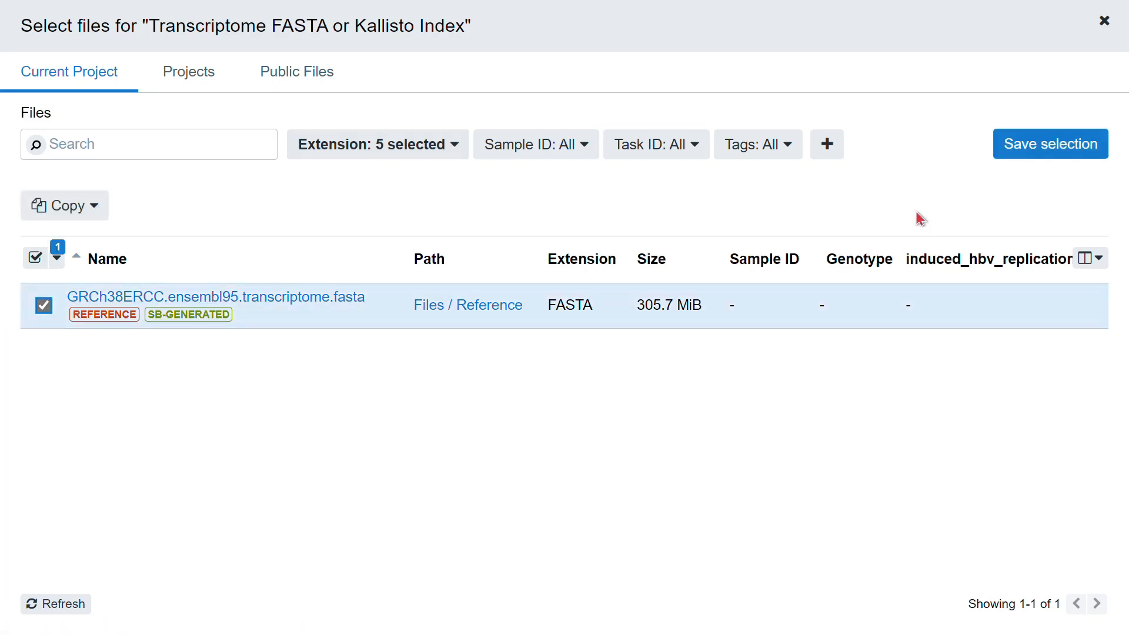
click(1046, 154)
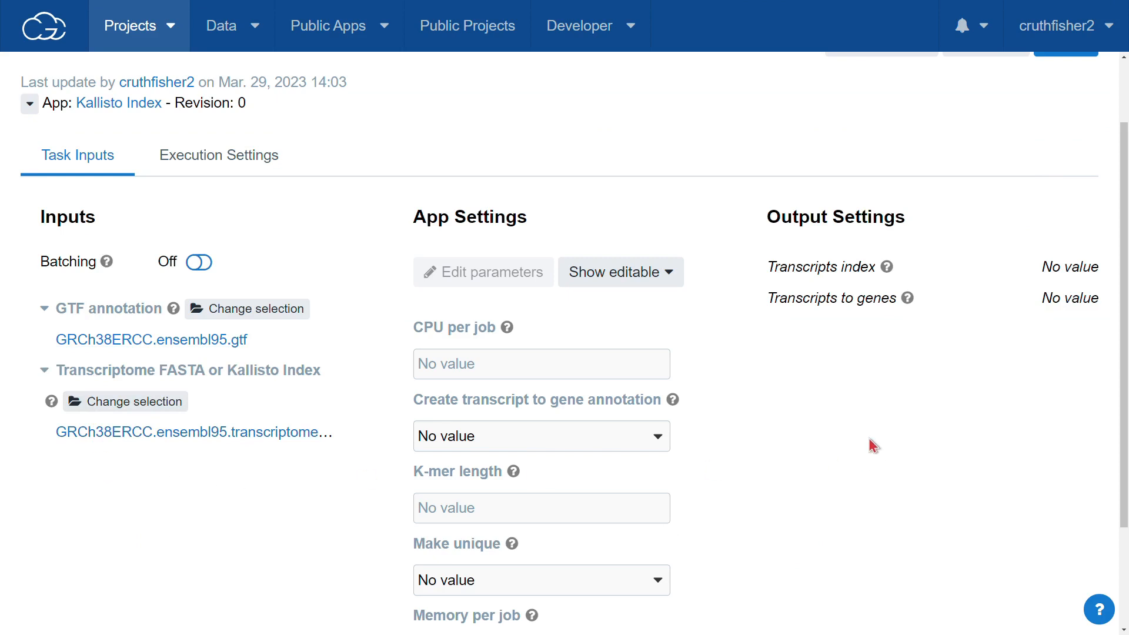
Check the description of Create transcript to gene annotation, set it to True, and run the Kallisto Index task
scroll(869, 446, down, 3)
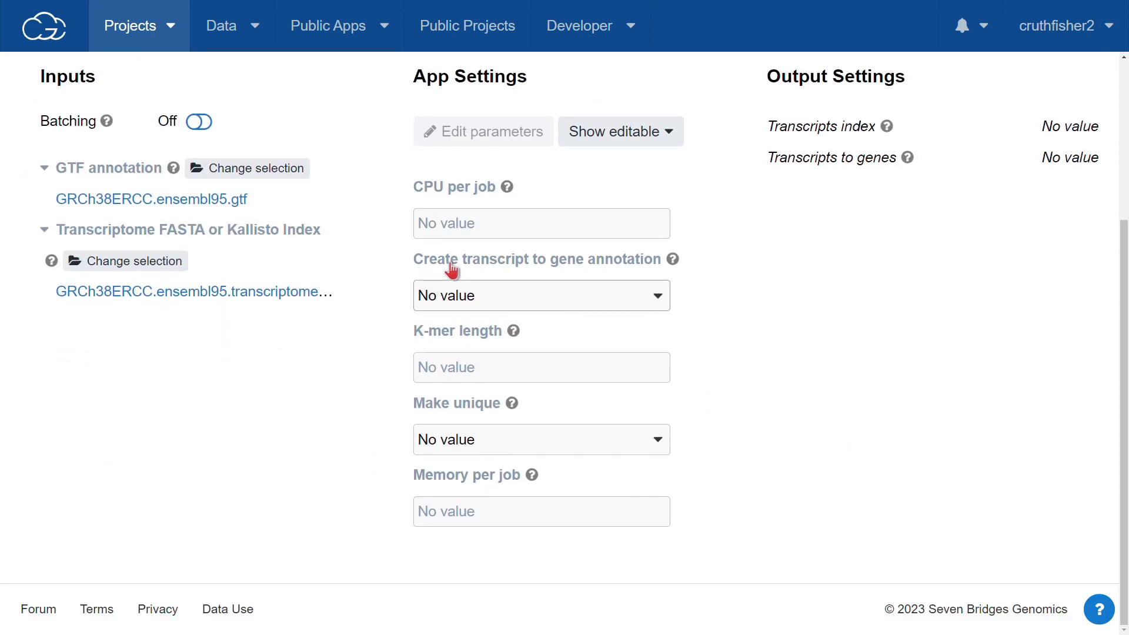
click(674, 260)
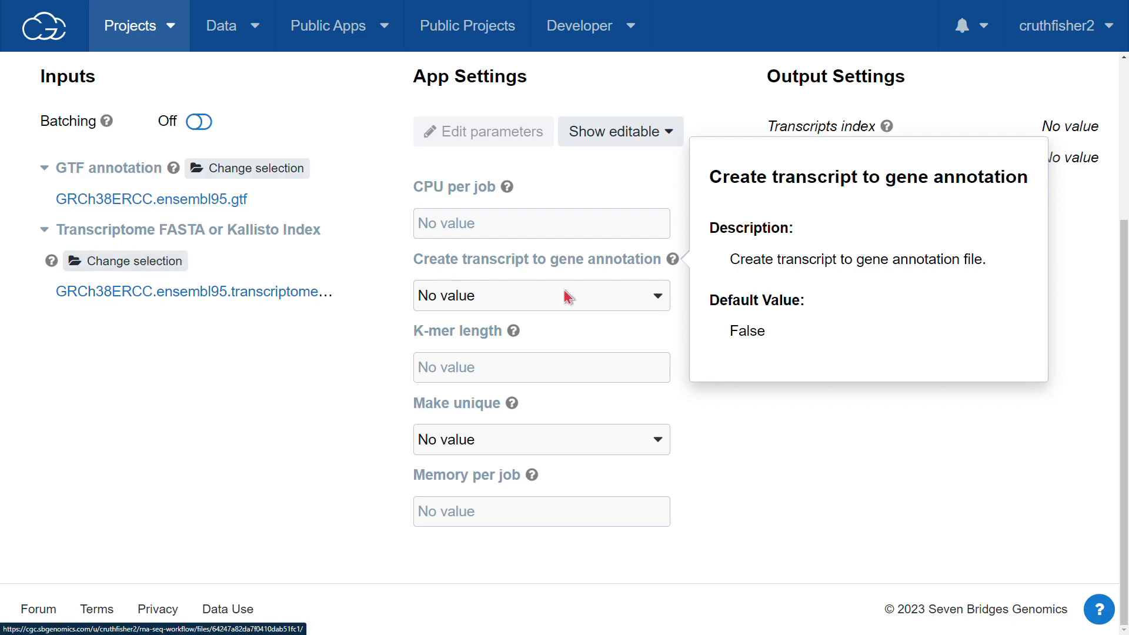
click(612, 303)
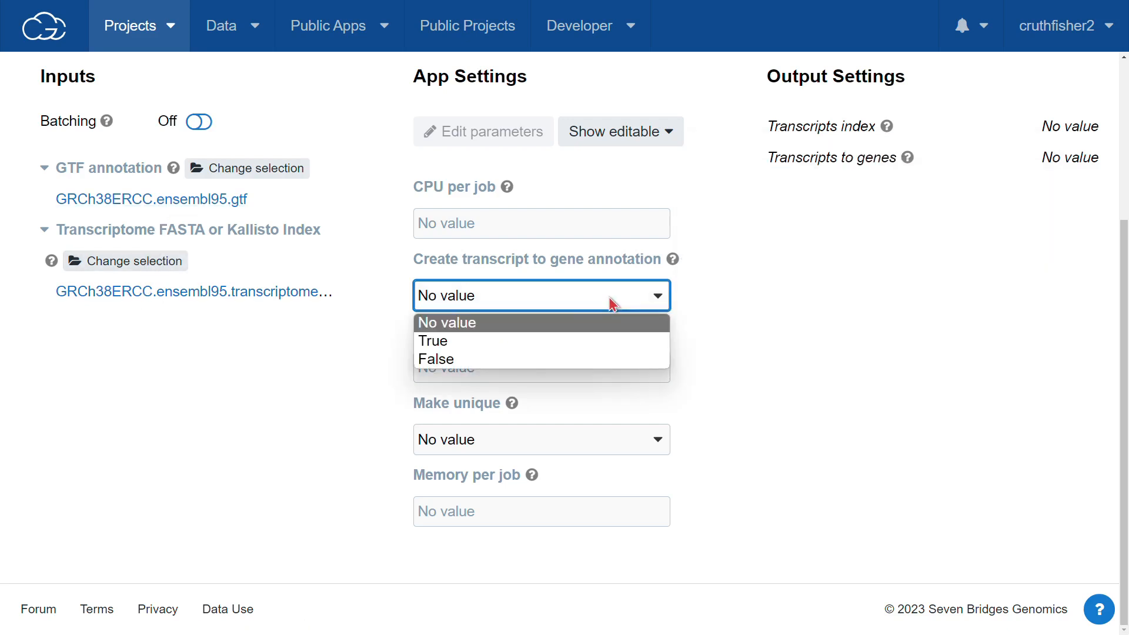
click(457, 345)
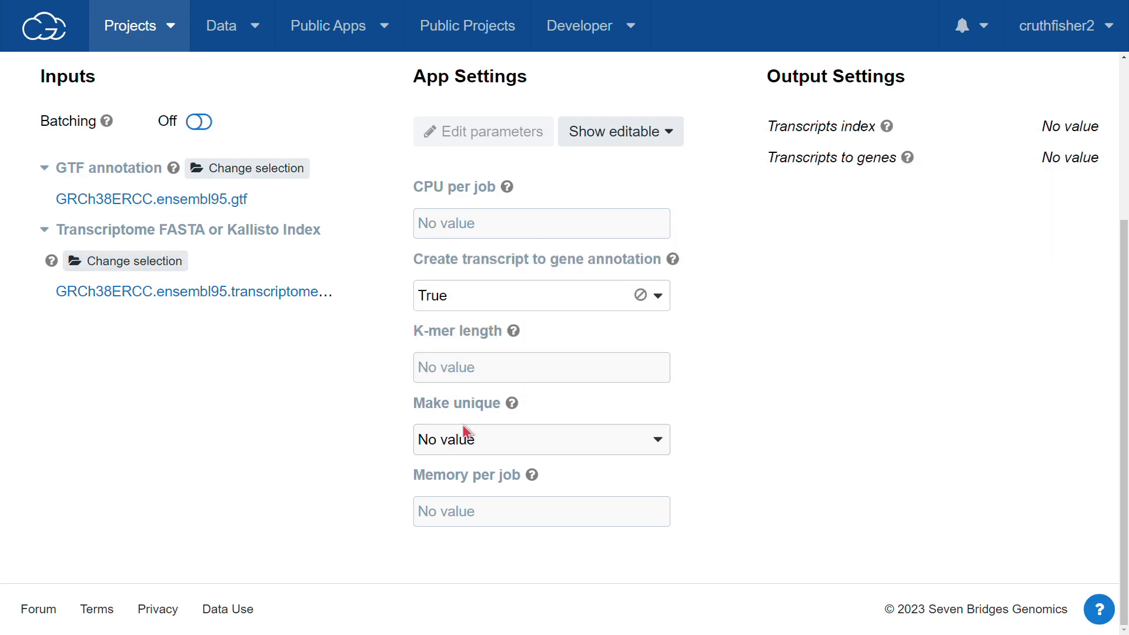
scroll(821, 395, up, 4)
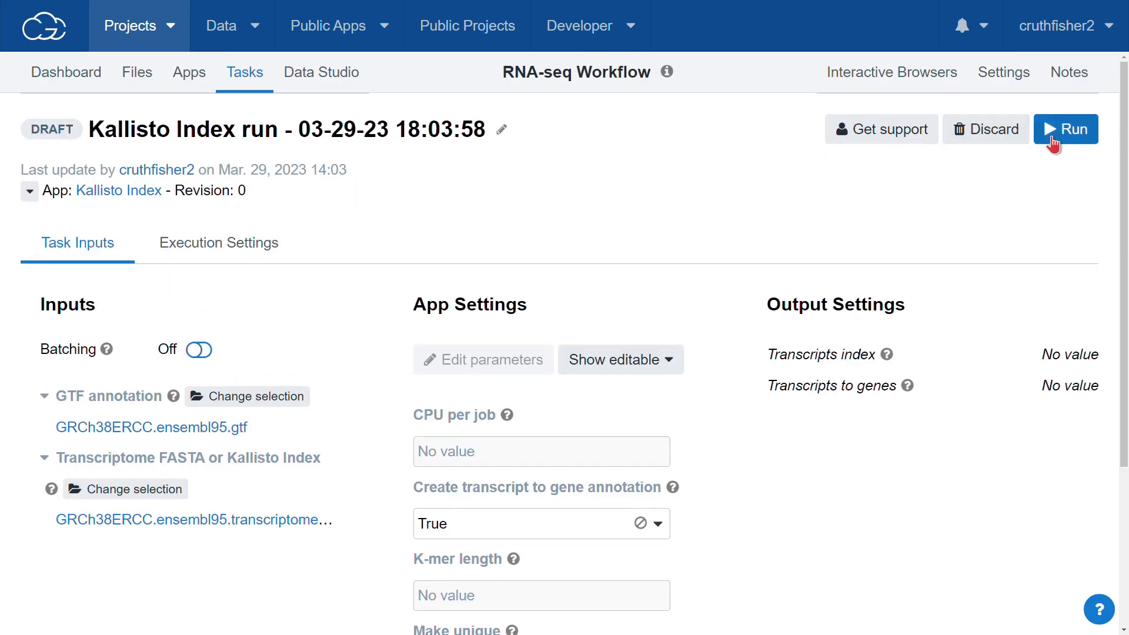
click(1053, 143)
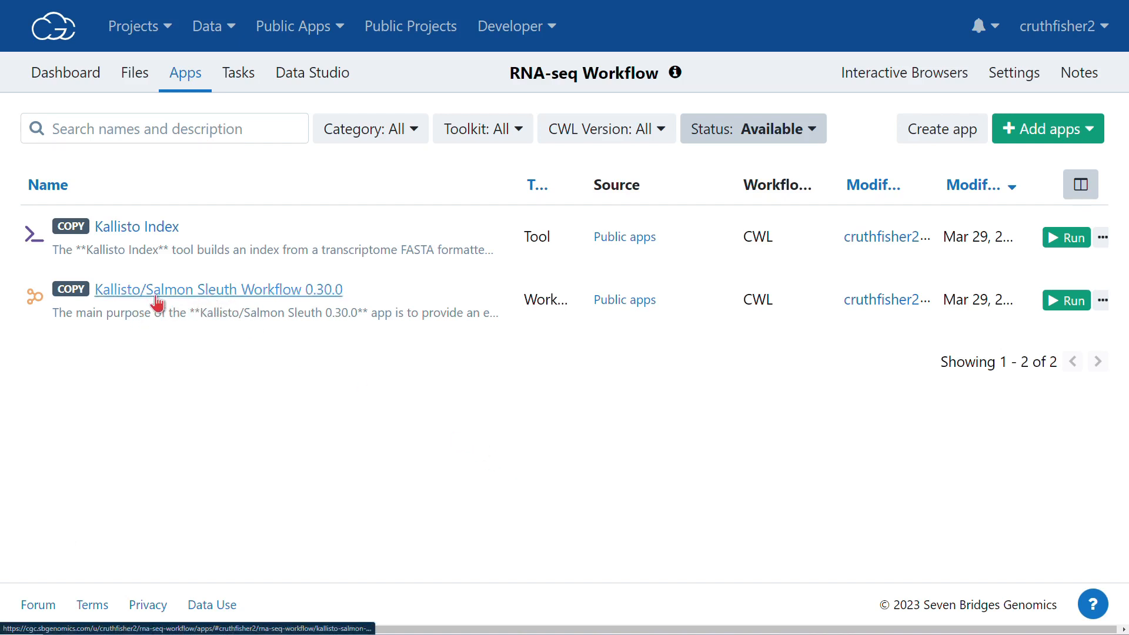
Open Kallisto/Salmon Sleuth Workflow 0.30.0 from the project's apps and read its full description, including the Sleuth bootstrapping passage
click(238, 299)
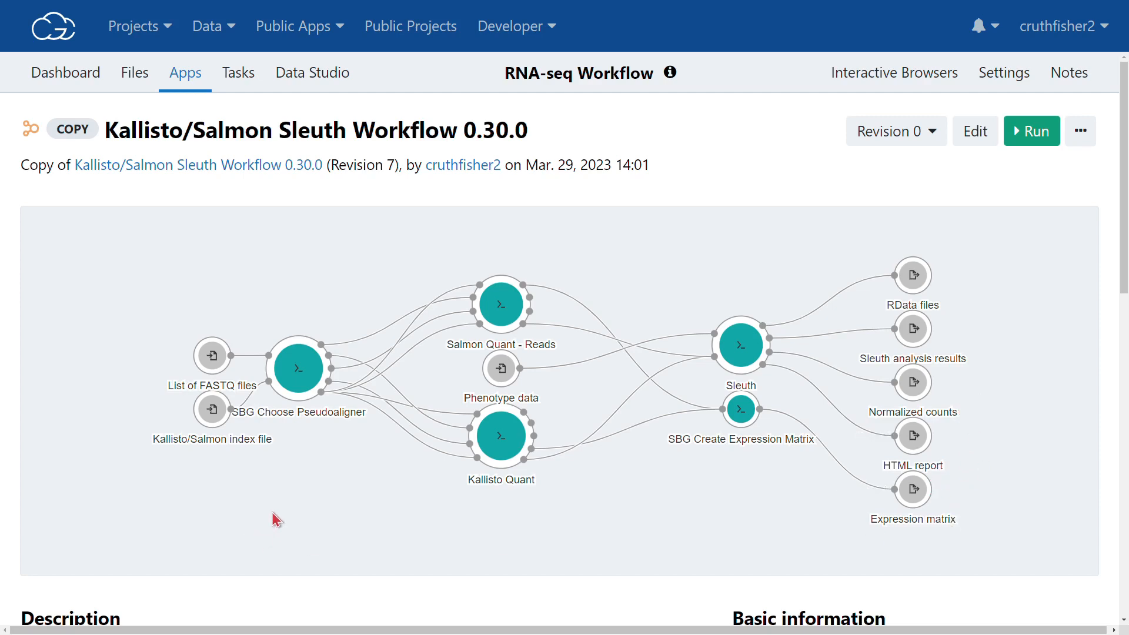
scroll(276, 517, down, 7)
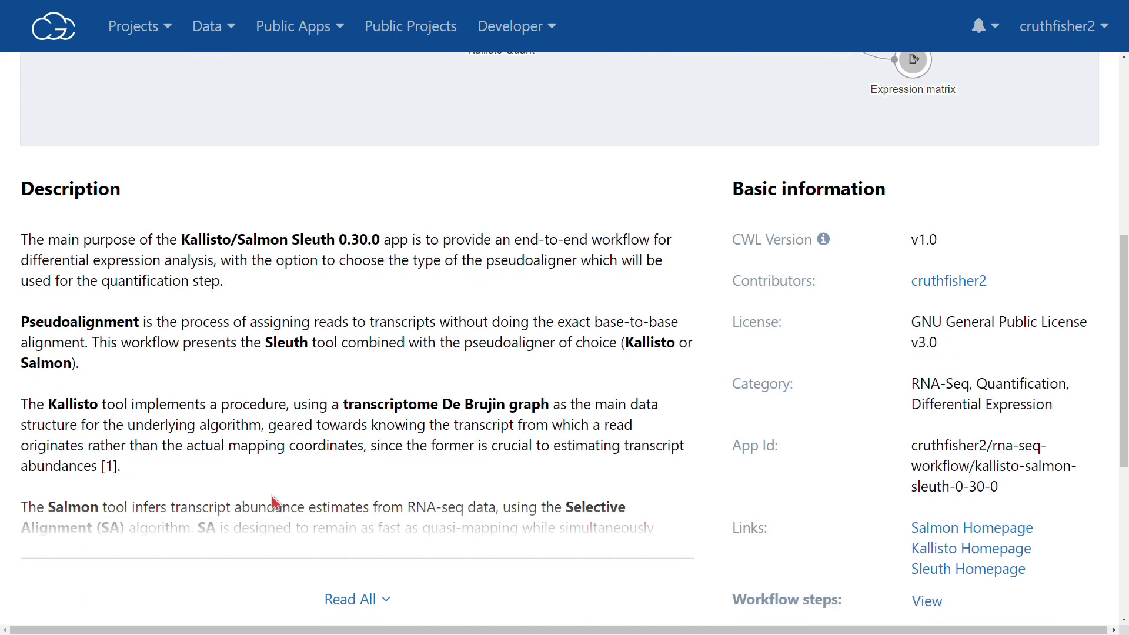
scroll(353, 518, down, 2)
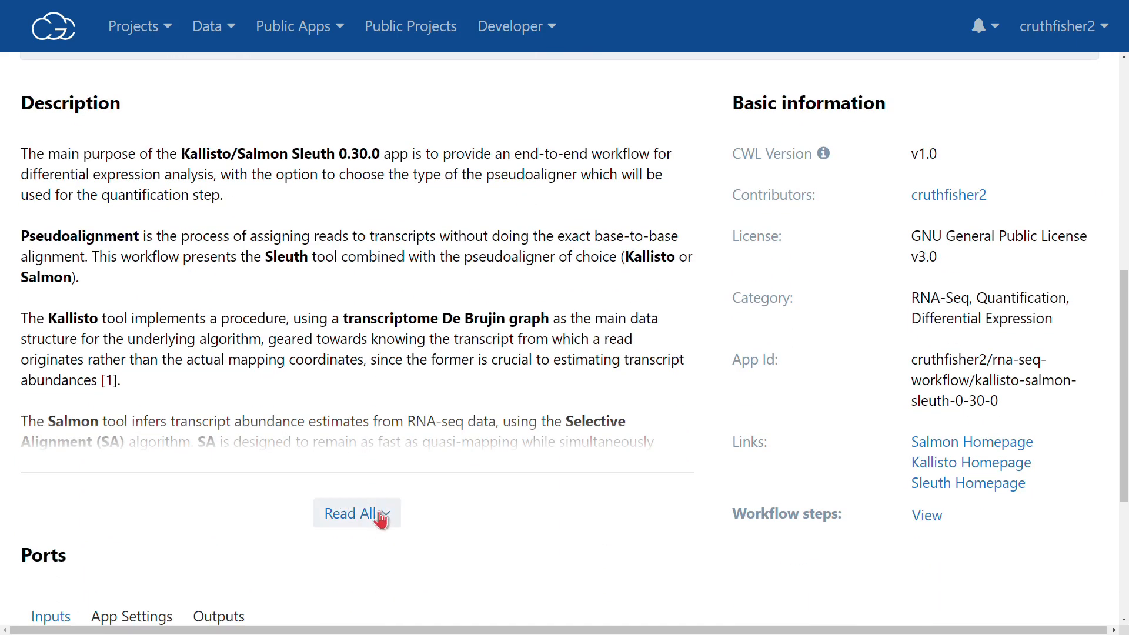
click(381, 519)
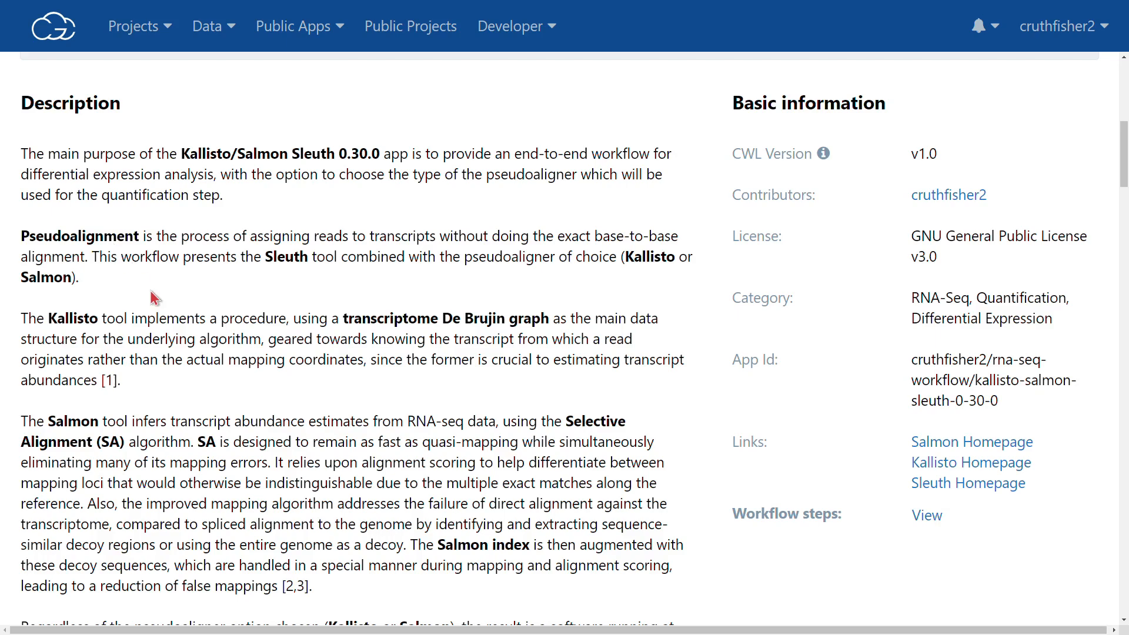
scroll(670, 397, down, 8)
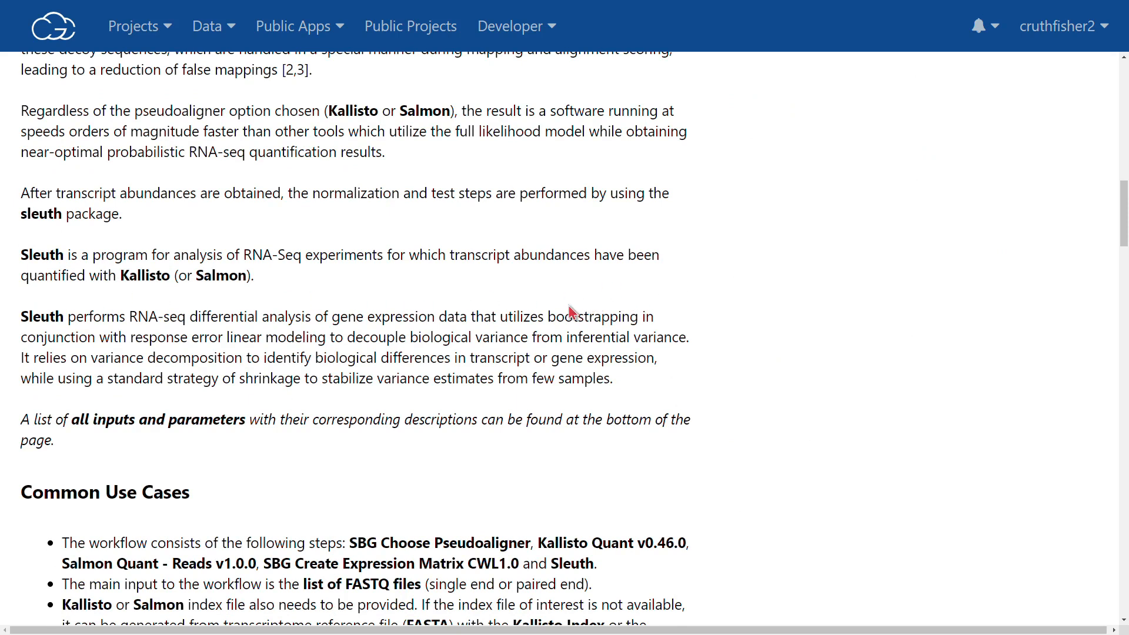
drag(548, 323, 642, 327)
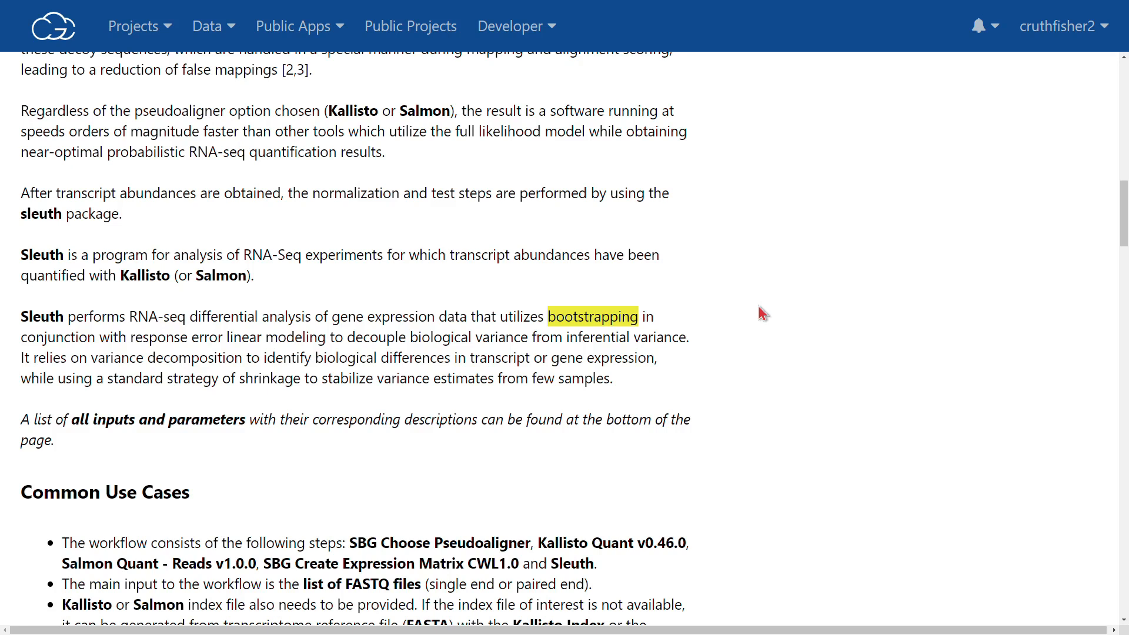
click(649, 330)
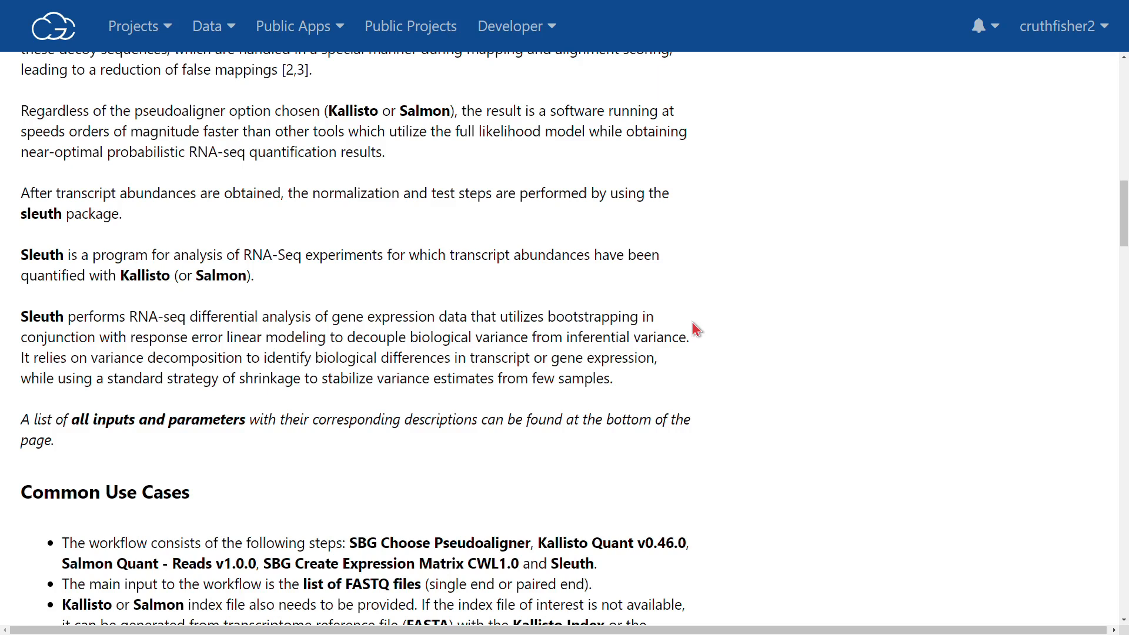
Review the workflow's common use cases and input ports, widening the ID and Label columns to show the full text
scroll(696, 330, down, 20)
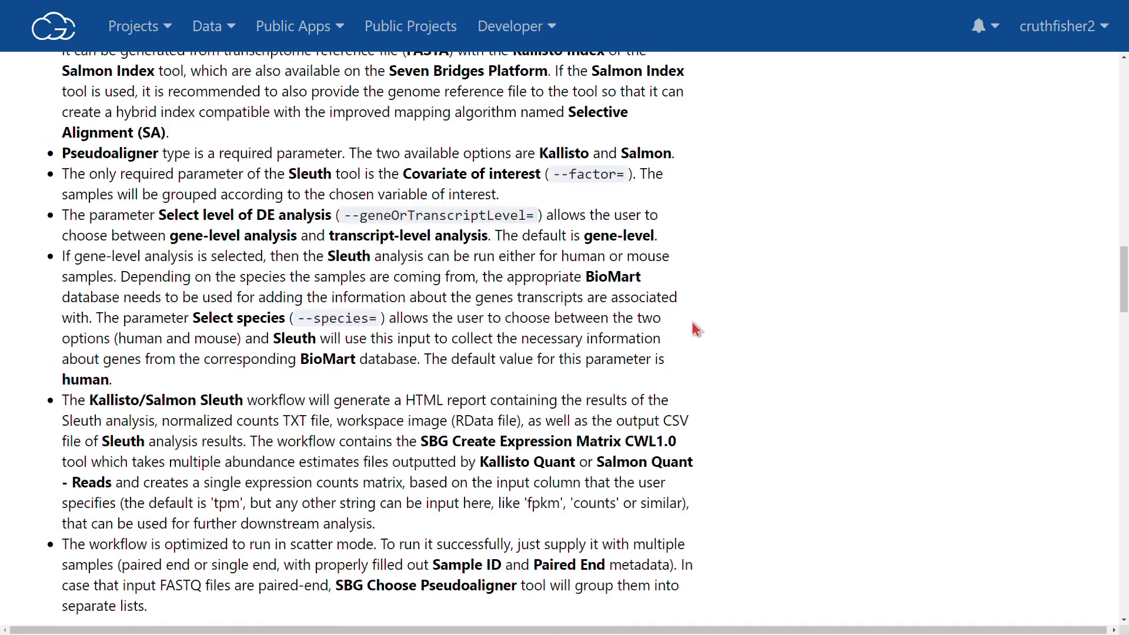
scroll(697, 329, down, 1)
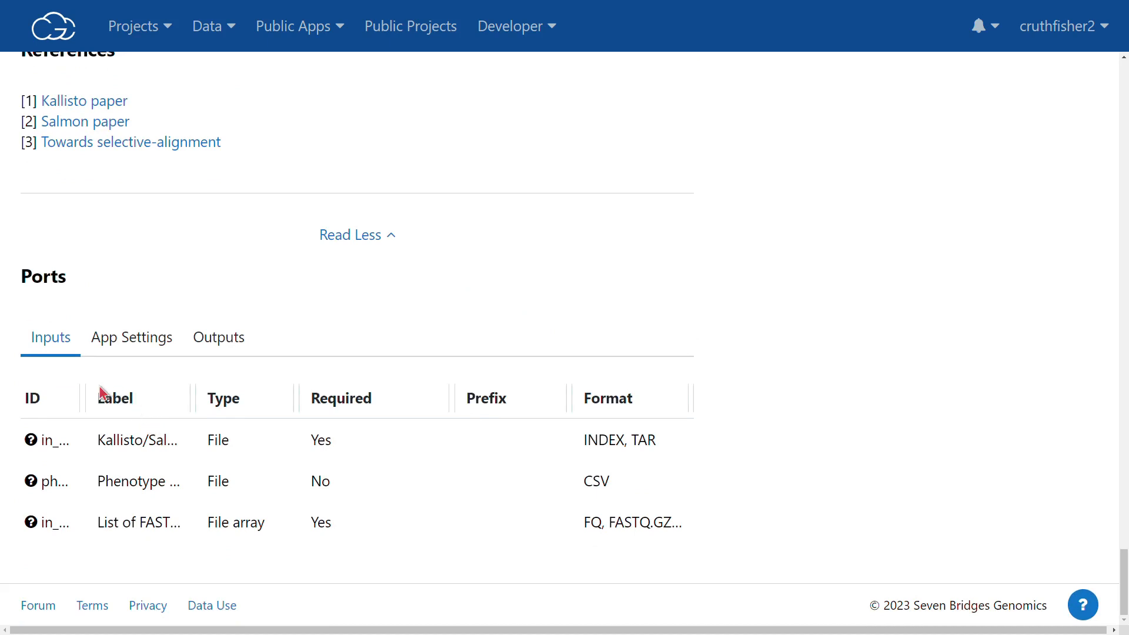
drag(83, 398, 184, 400)
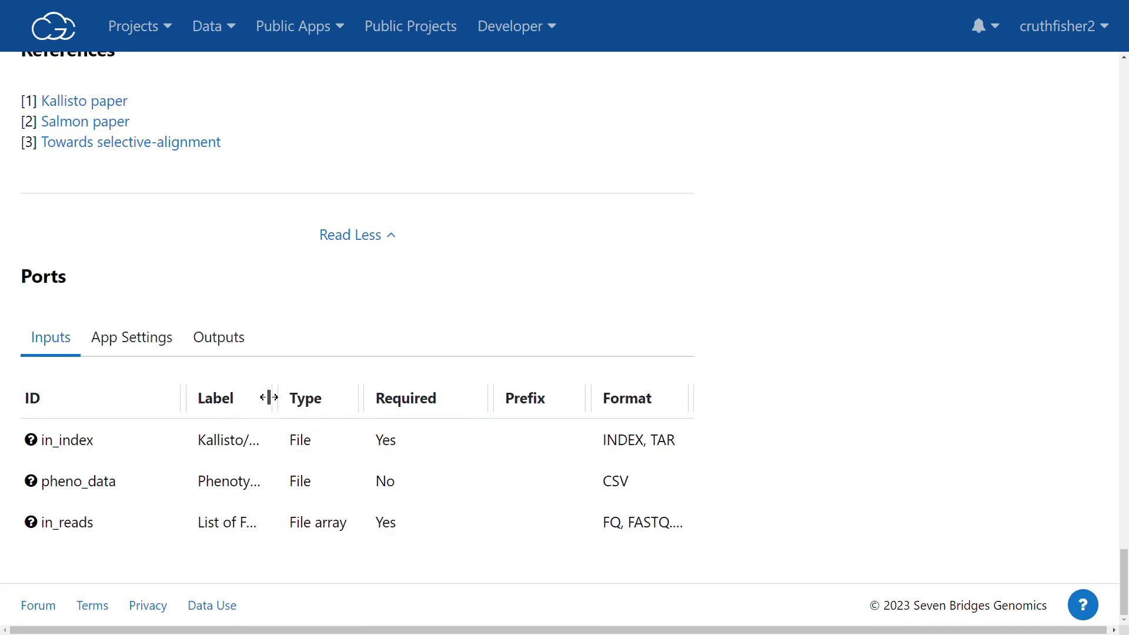
drag(272, 396, 390, 397)
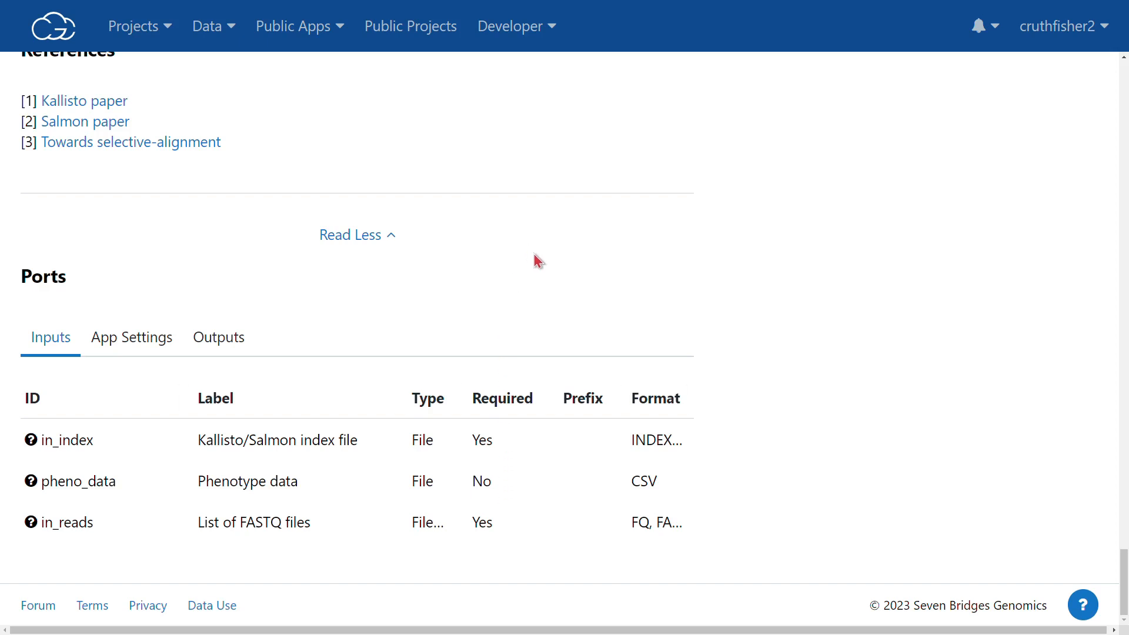
Start a draft task for the workflow and select GRCh38ERCC.ensembl95.transcriptome.kallisto-0.46.0.index as the Kallisto/Salmon index file
scroll(534, 254, up, 8)
scroll(535, 257, up, 20)
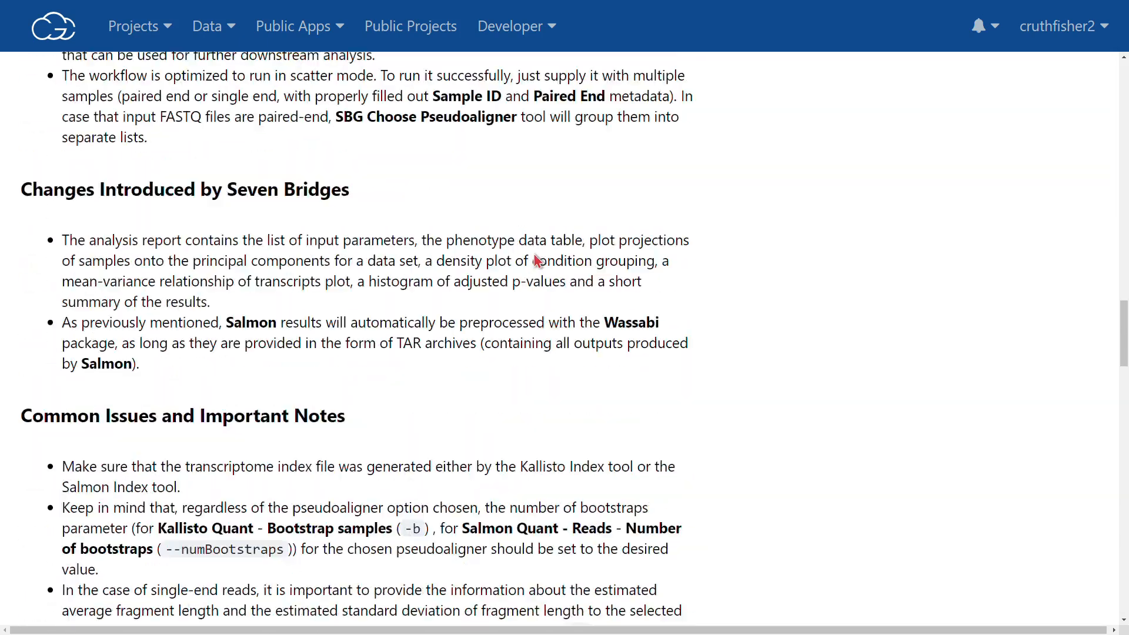
scroll(537, 259, up, 20)
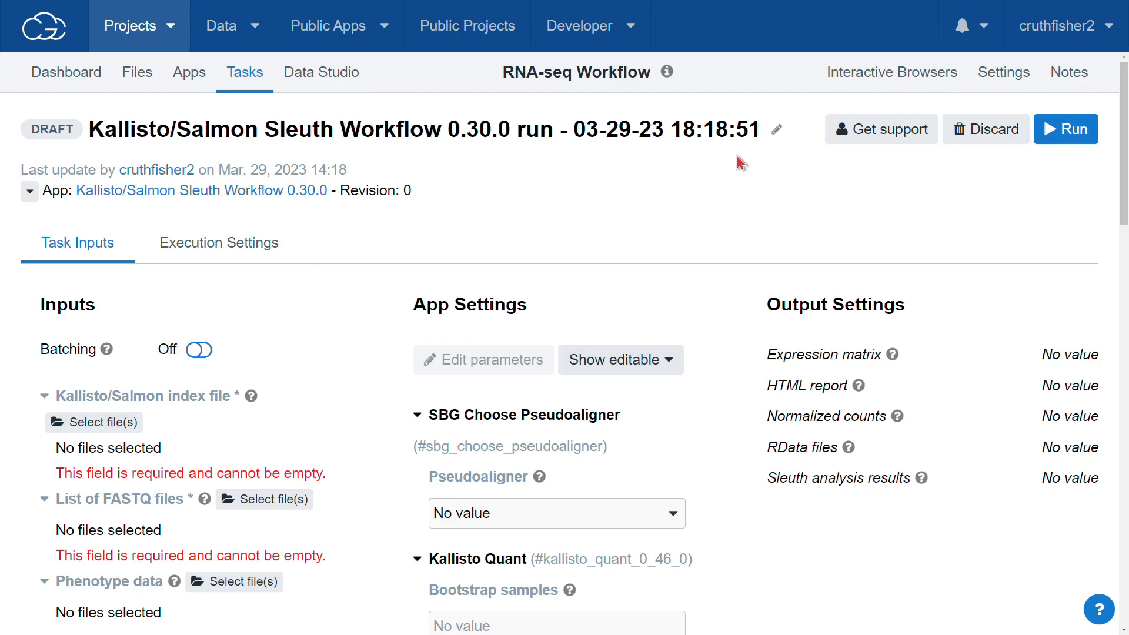
scroll(364, 331, down, 3)
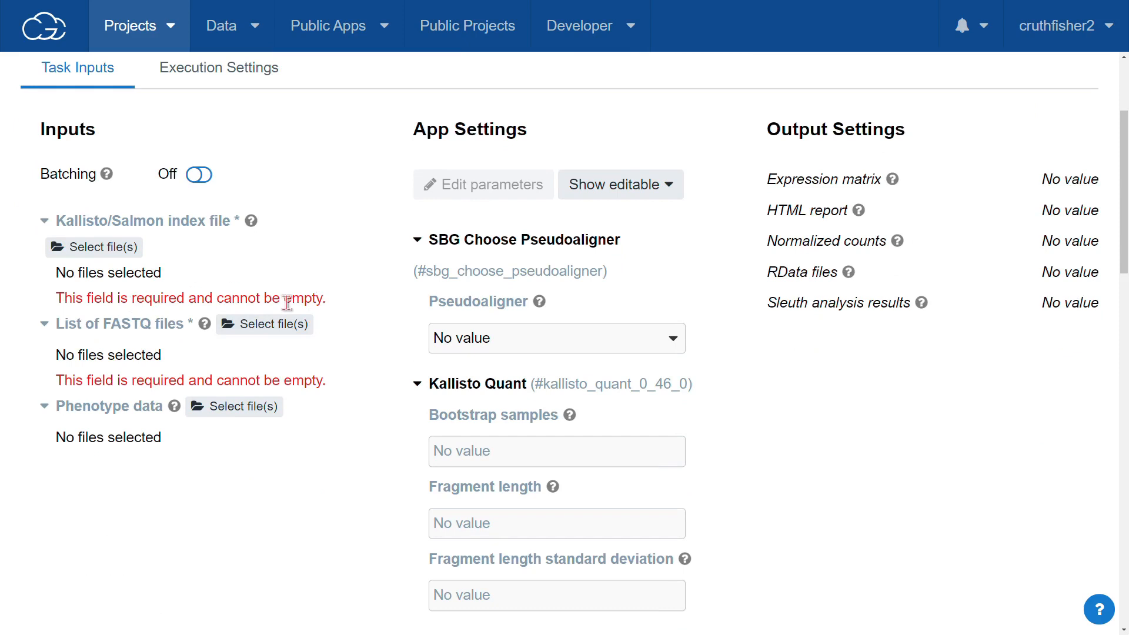
click(93, 254)
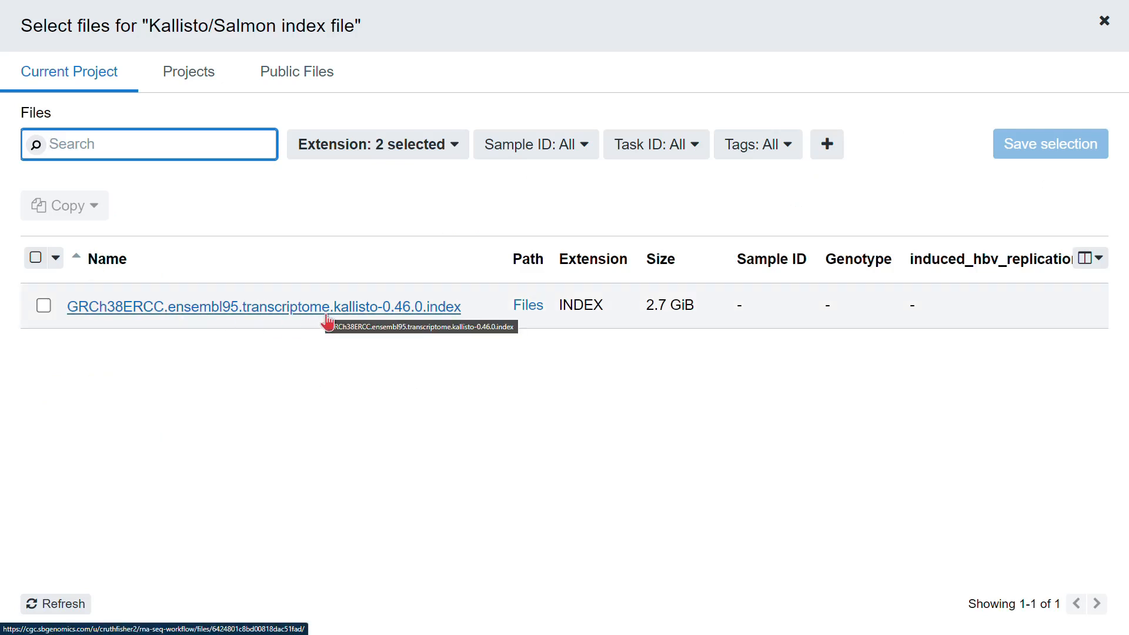
click(44, 306)
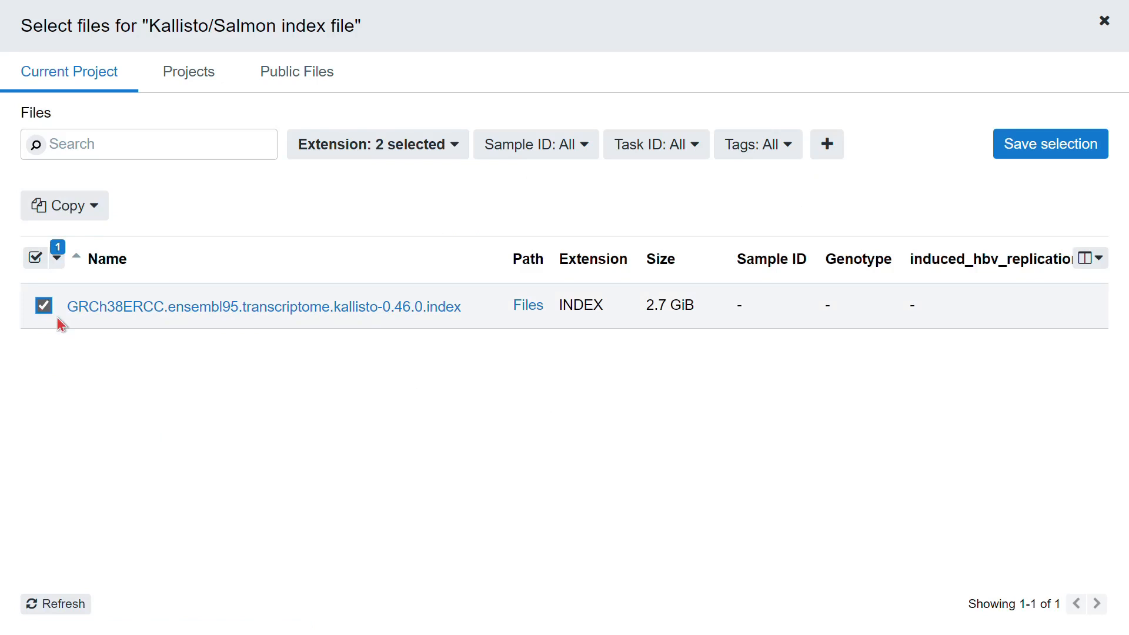
click(1049, 147)
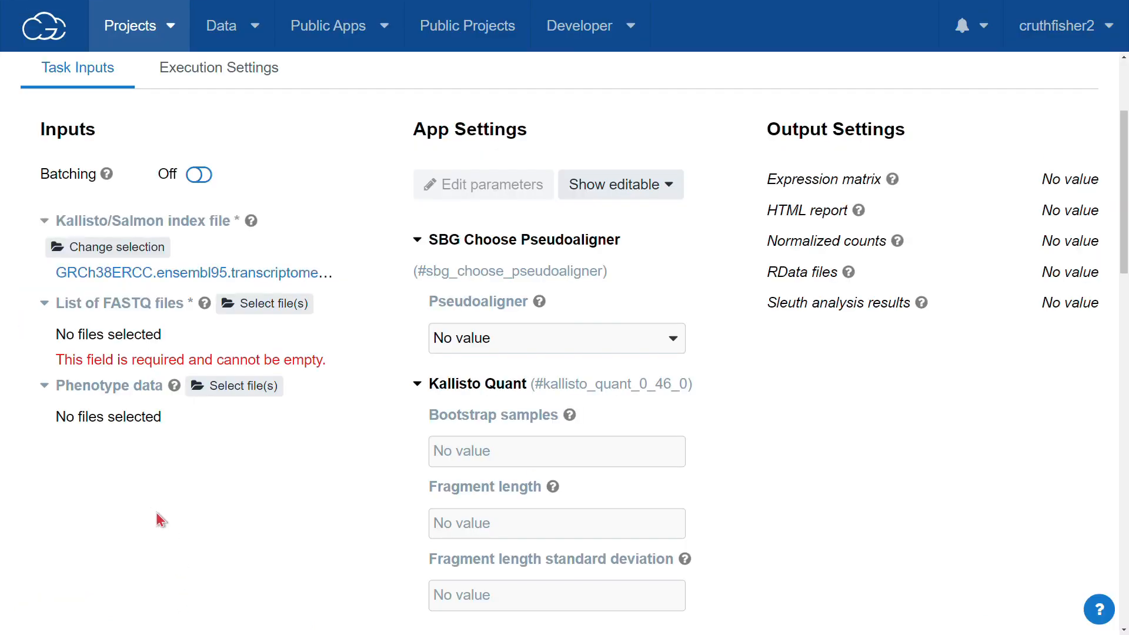
Select all the project's FASTQ files at once as the List of FASTQ files input and save the selection
click(266, 314)
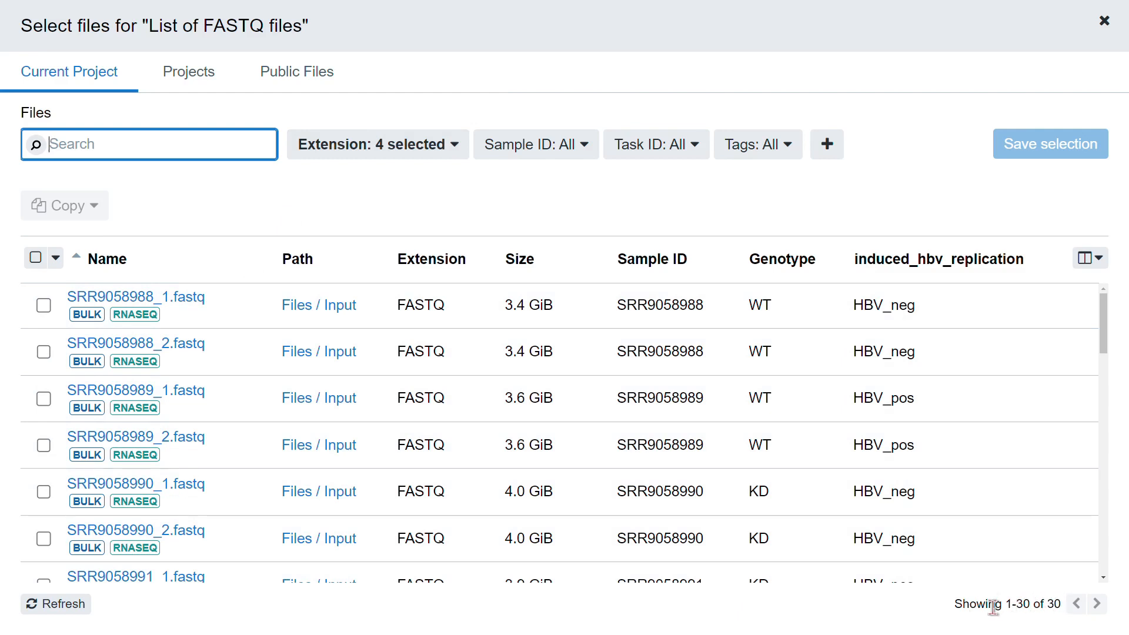
click(55, 258)
click(72, 285)
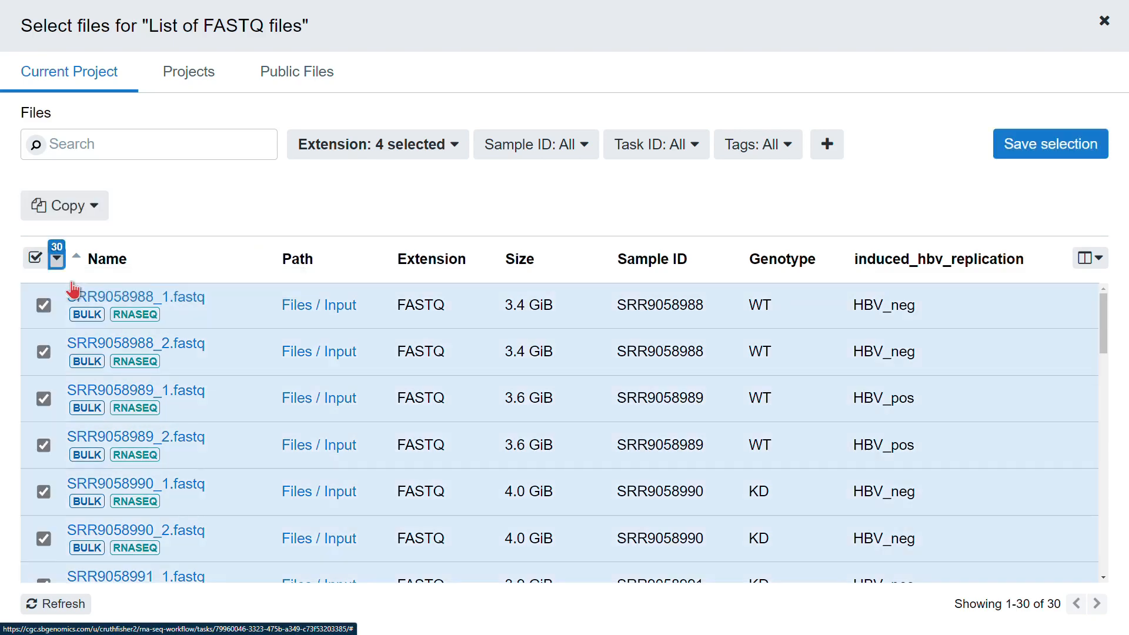
click(1055, 154)
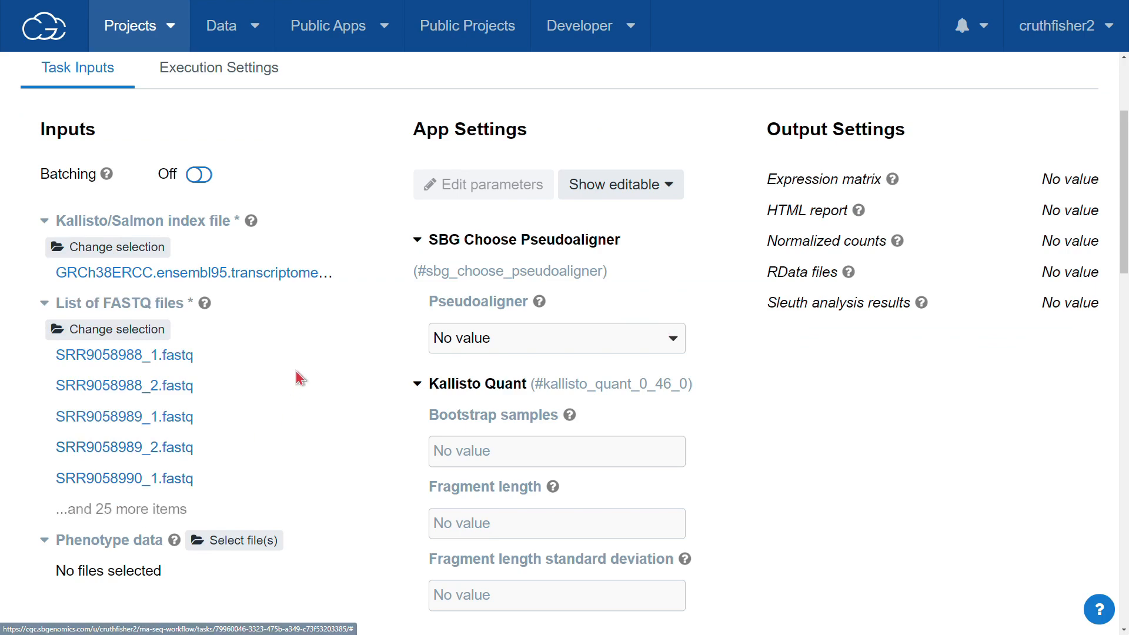
Set the Pseudoaligner to Kallisto and the Kallisto Quant Bootstrap samples to 100
scroll(298, 378, down, 5)
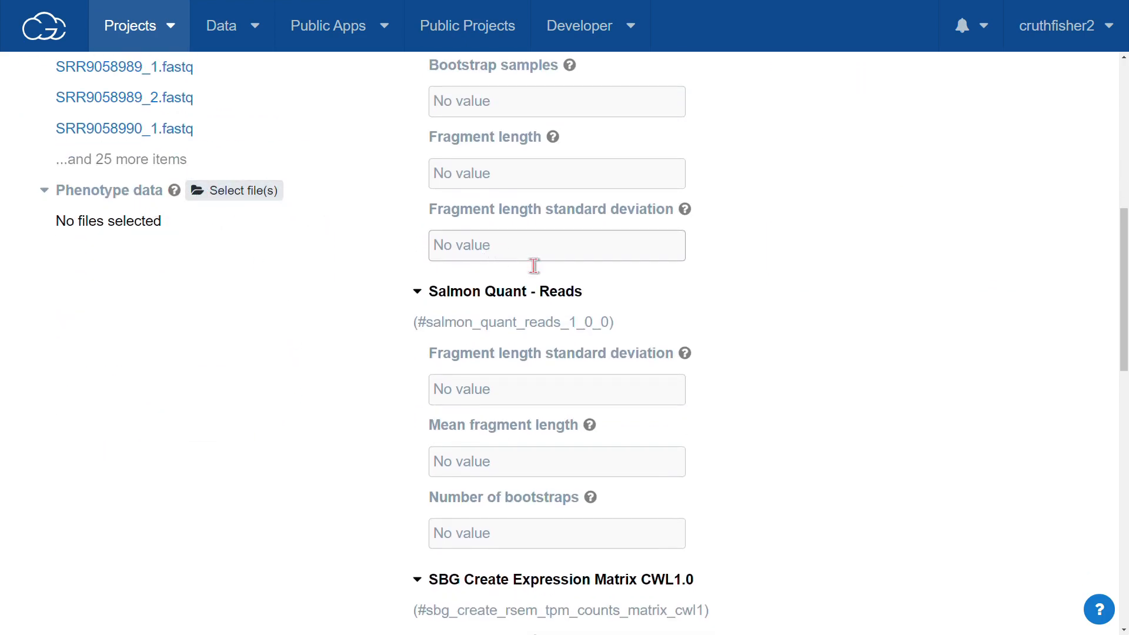
scroll(799, 336, up, 4)
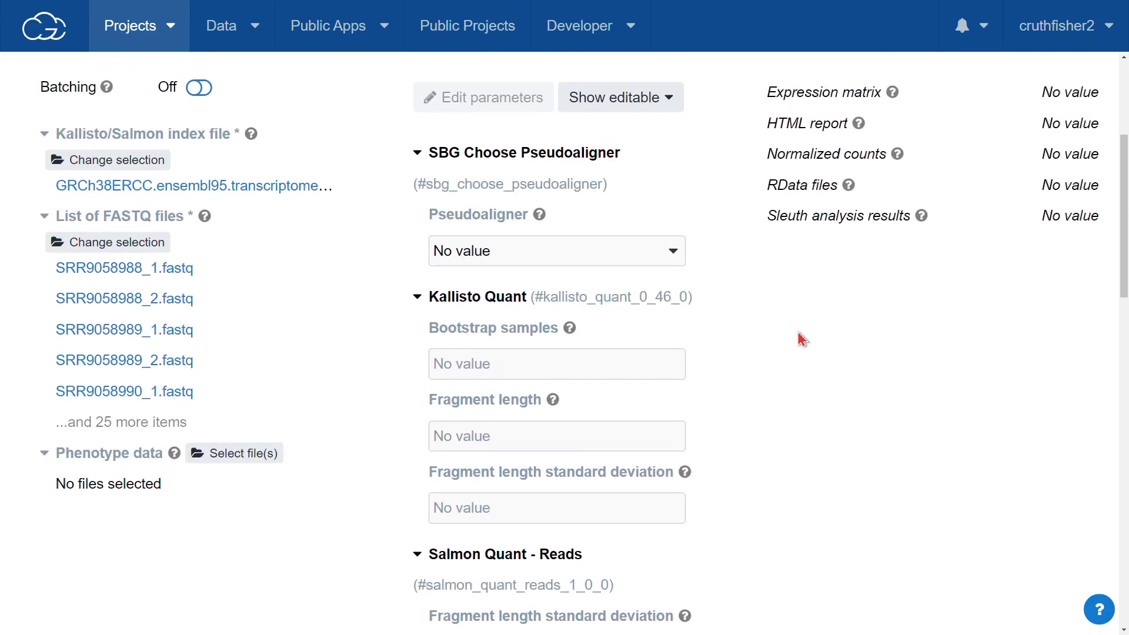
scroll(797, 333, up, 2)
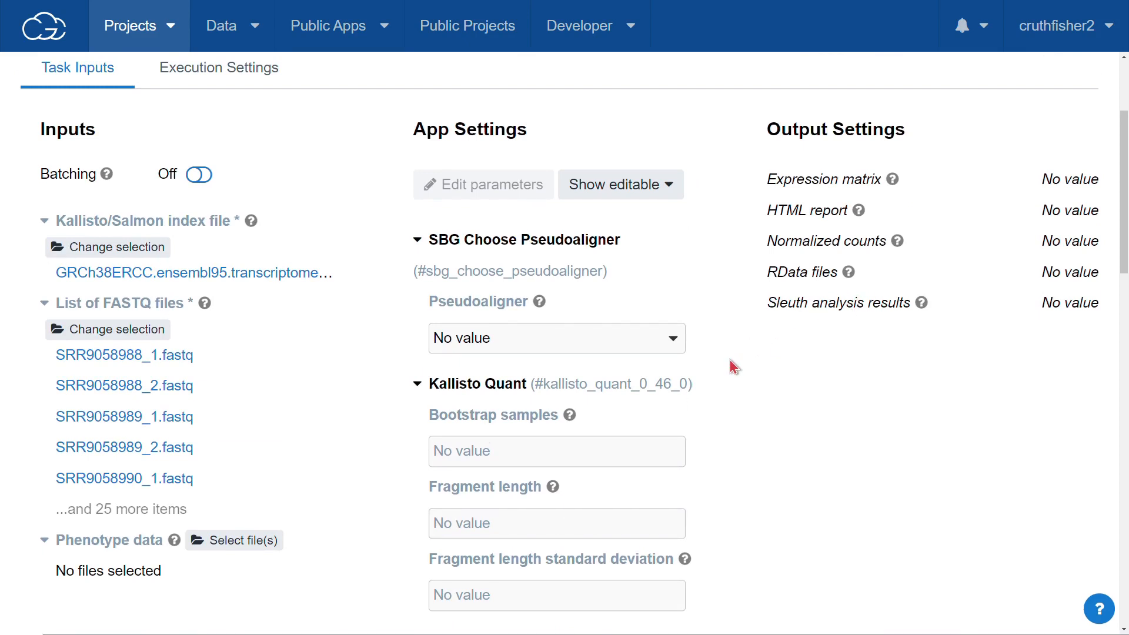
click(565, 343)
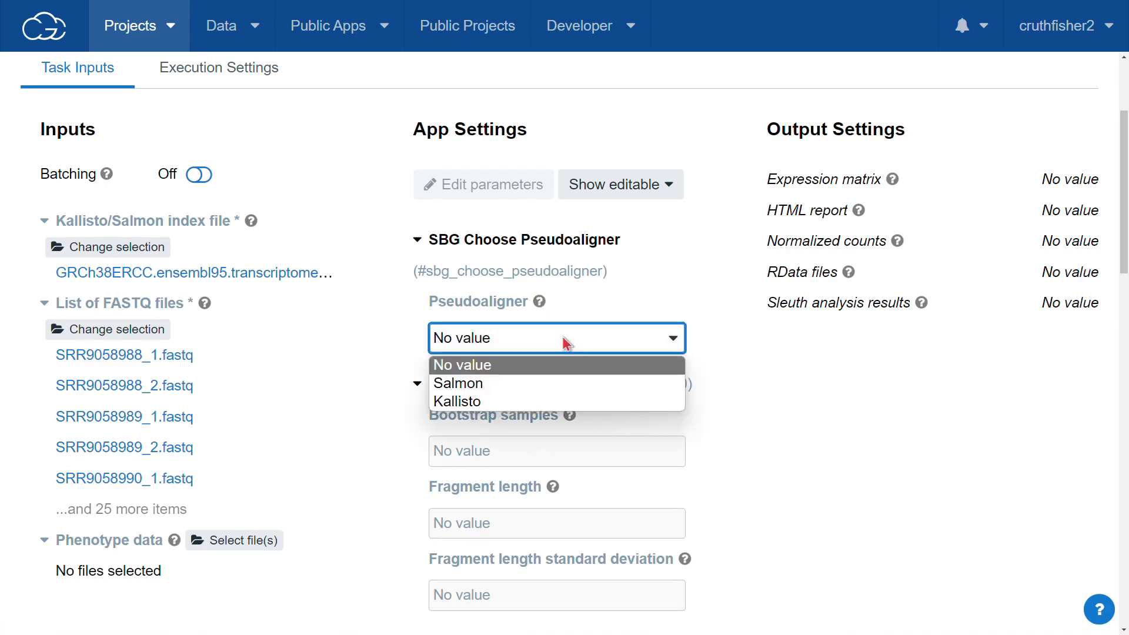
click(480, 404)
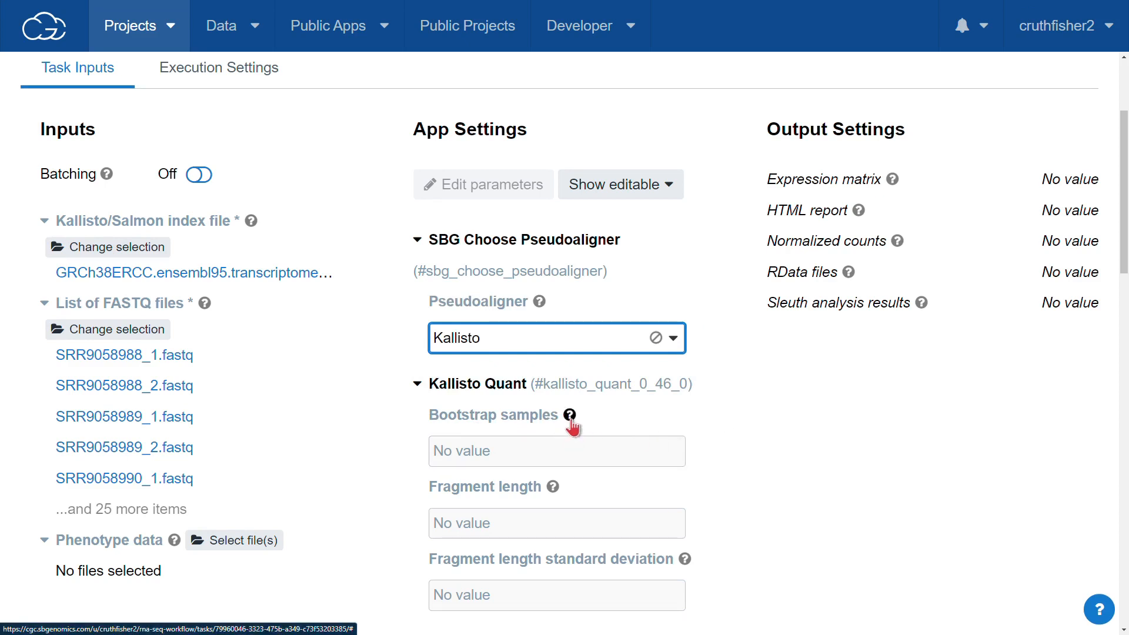
click(532, 449)
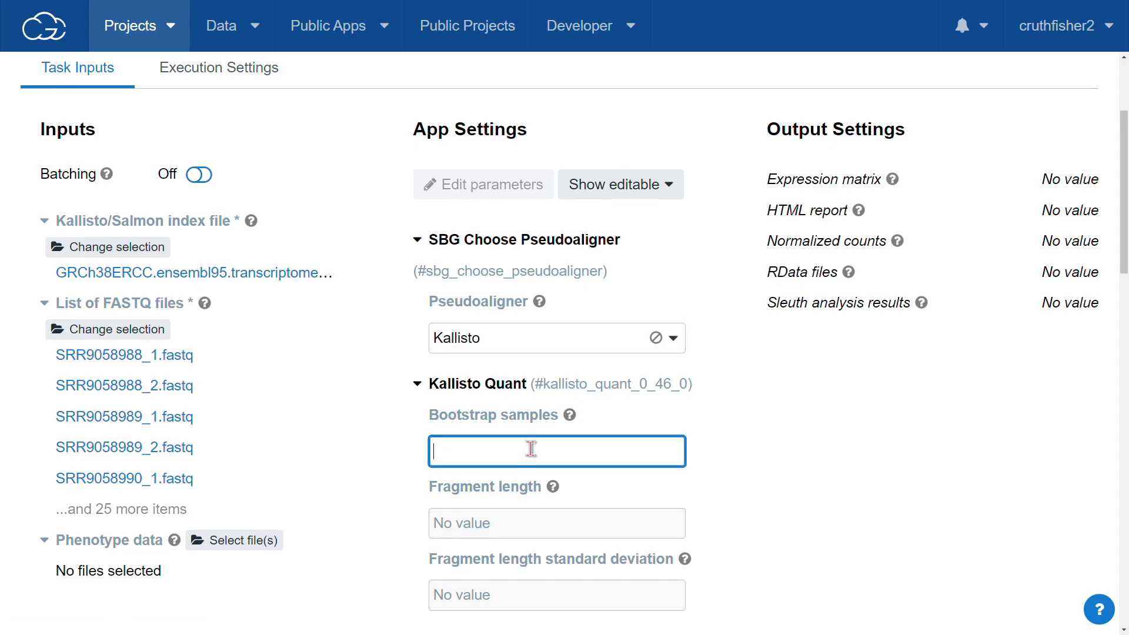
text(100)
Collapse the Salmon Quant - Reads and SBG Create Expression Matrix CWL1.0 sections of the app settings
scroll(525, 465, down, 2)
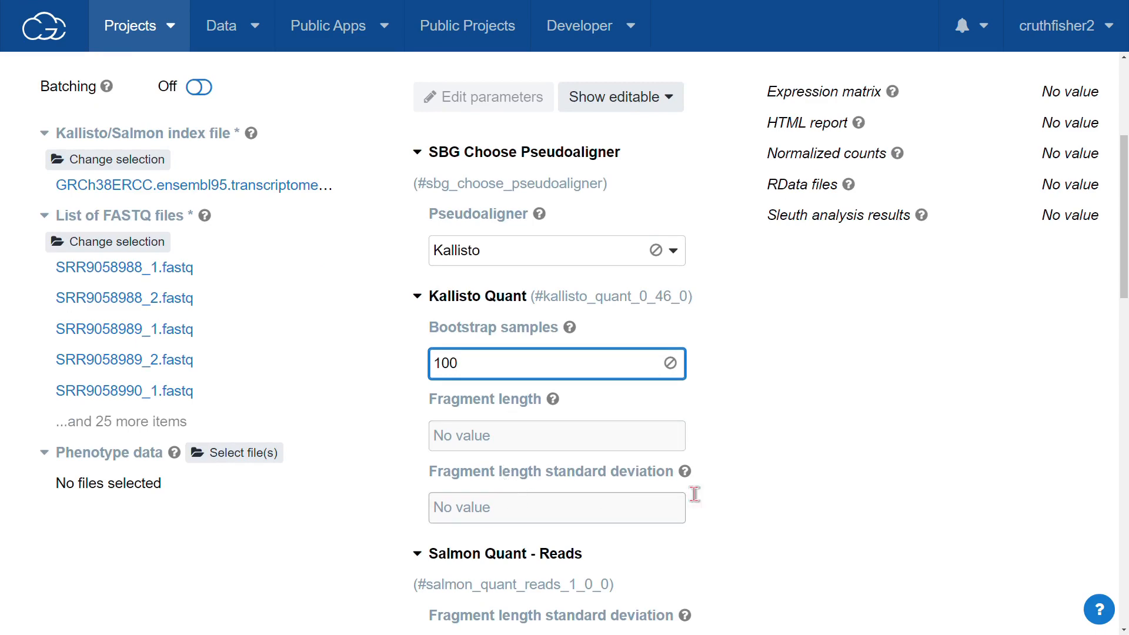
scroll(800, 495, down, 2)
scroll(800, 495, down, 2)
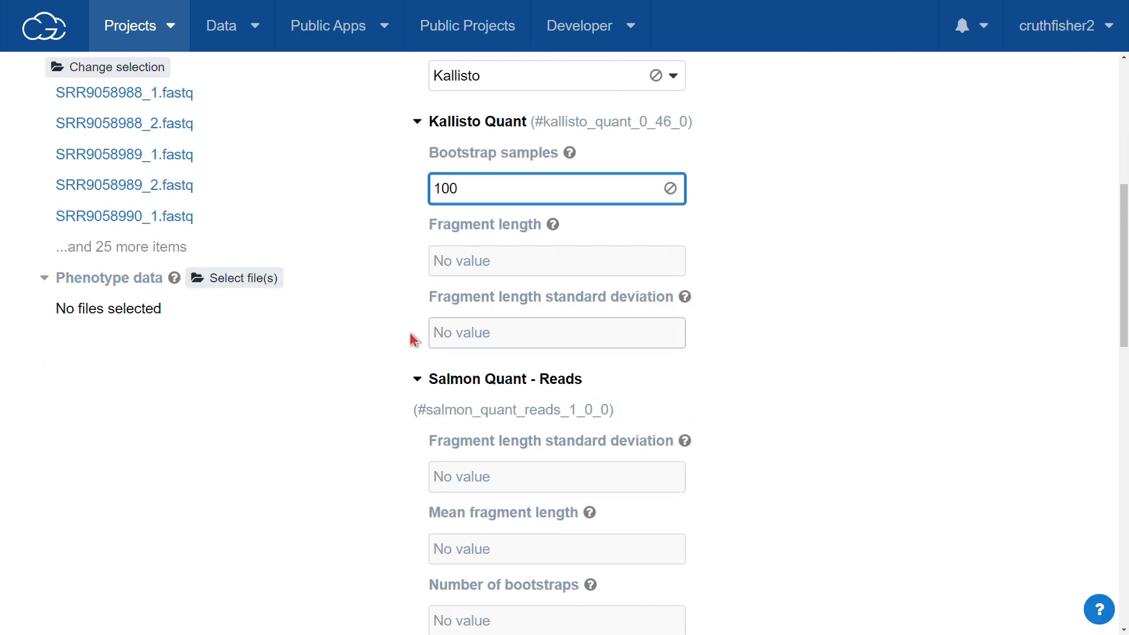
click(417, 381)
scroll(810, 379, down, 3)
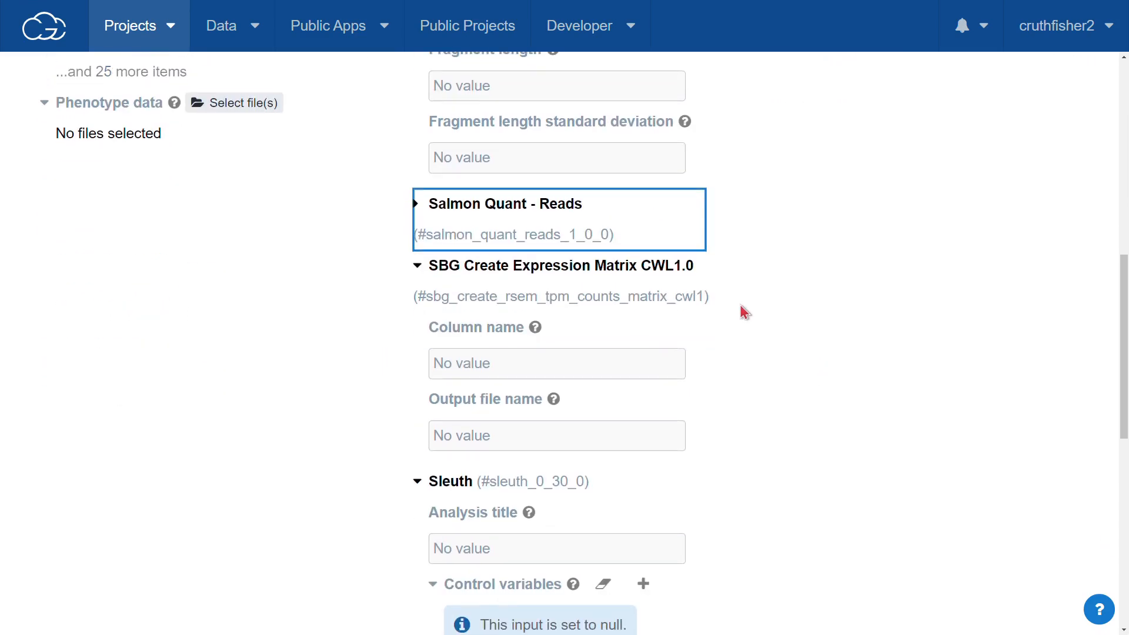
click(418, 272)
Set the Sleuth Analysis title to RNA-seq Demo
scroll(849, 421, down, 3)
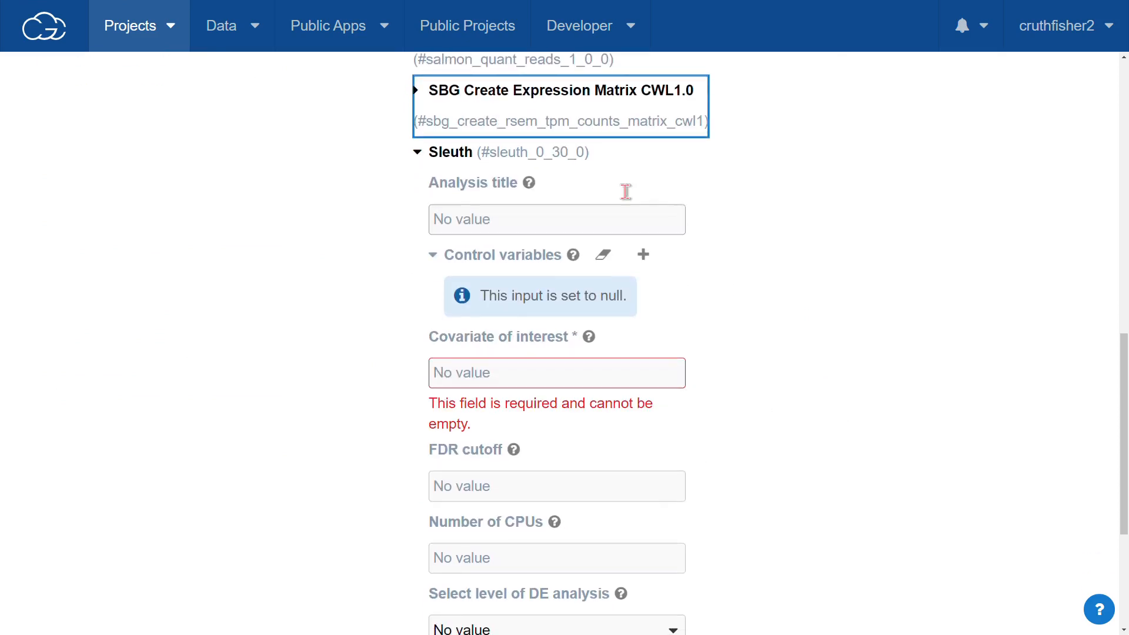
click(454, 229)
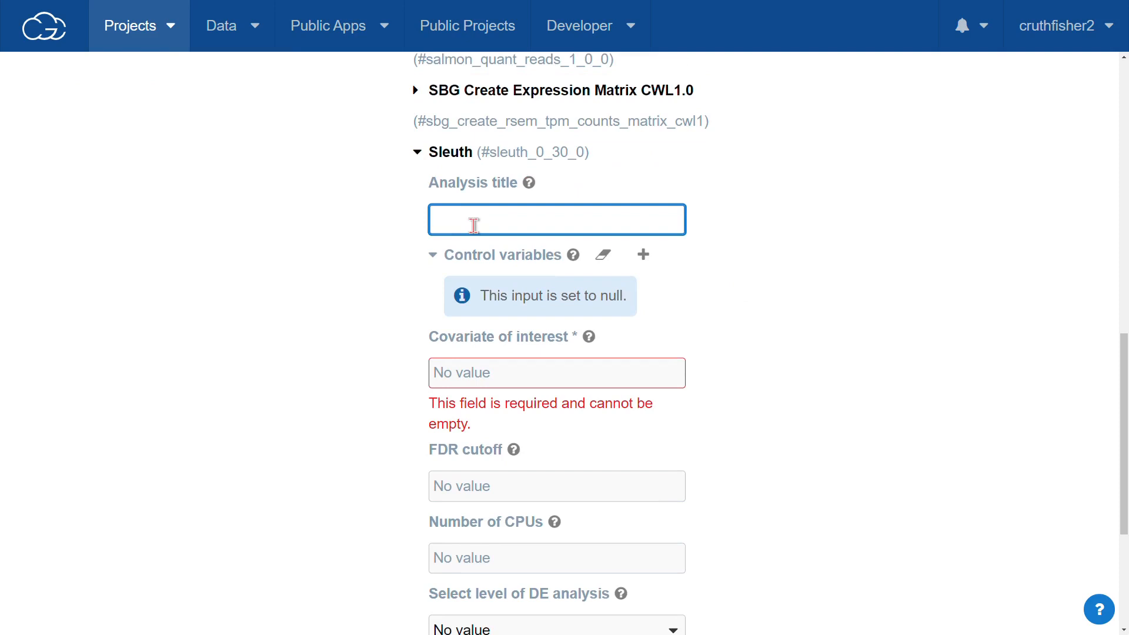
text(RNA-seq Demo)
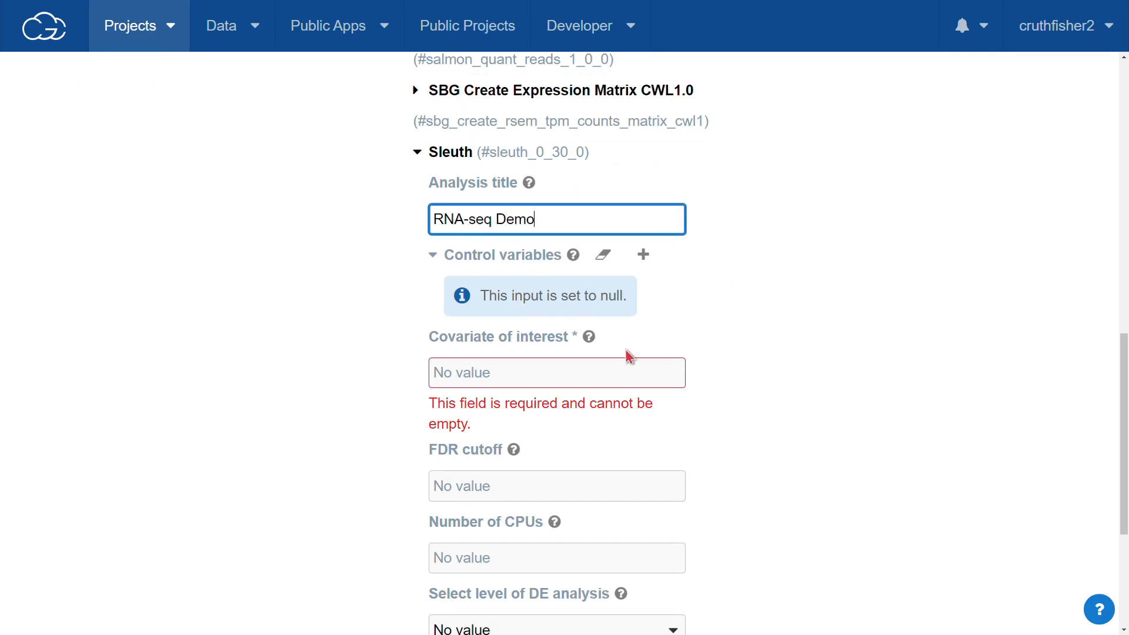
scroll(817, 309, down, 1)
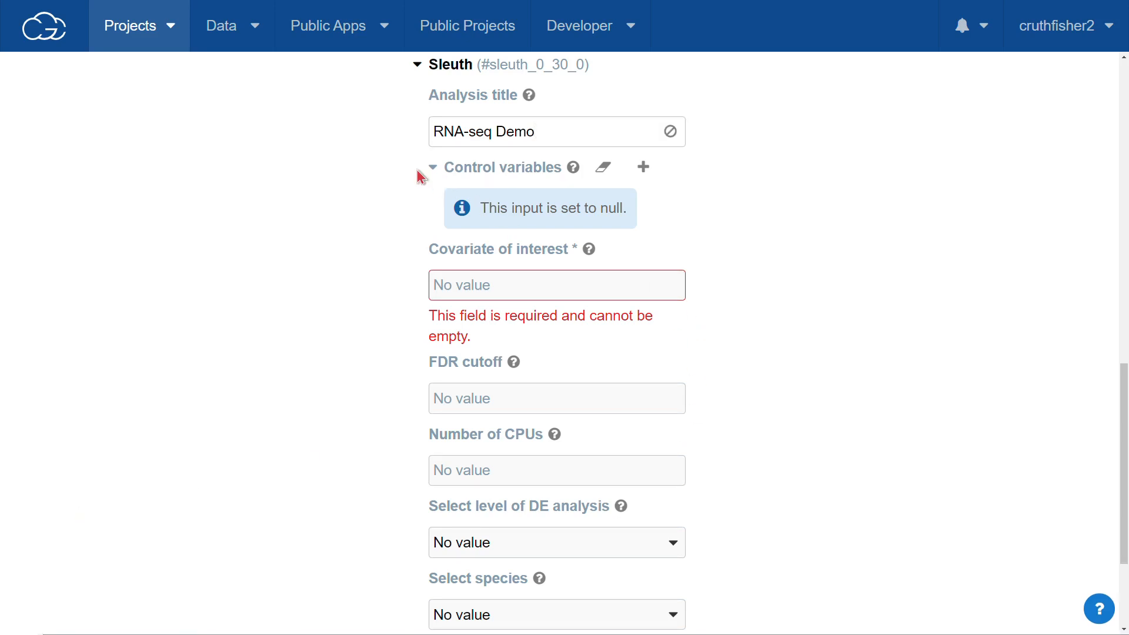
Go to the project's files, restore the default table columns and open the Input folder
scroll(400, 187, up, 15)
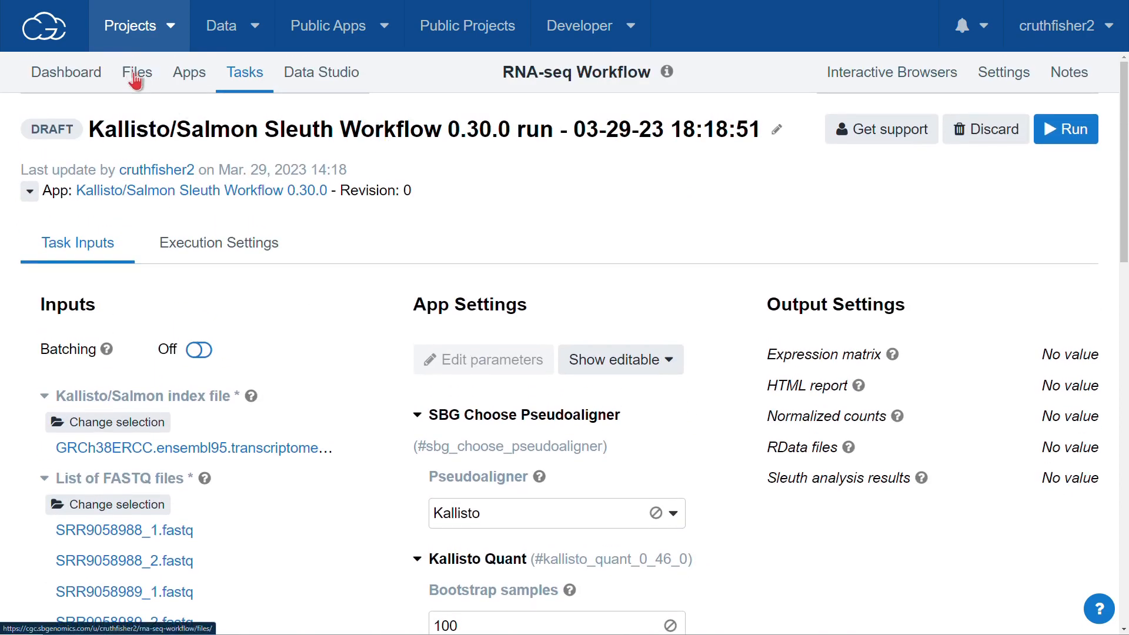
click(135, 80)
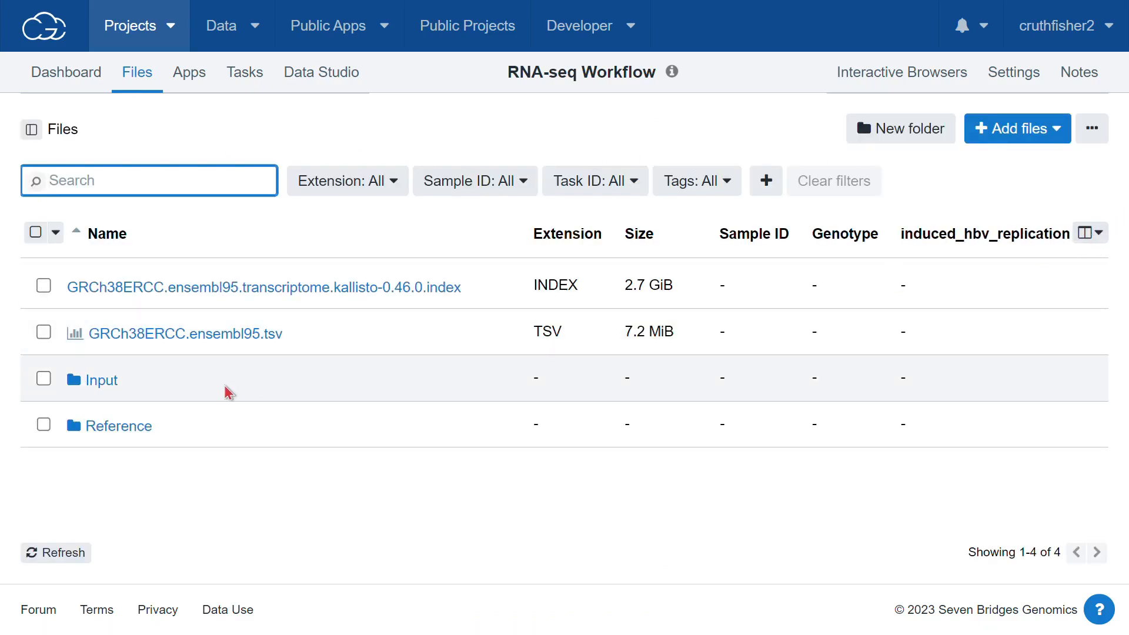
click(1091, 234)
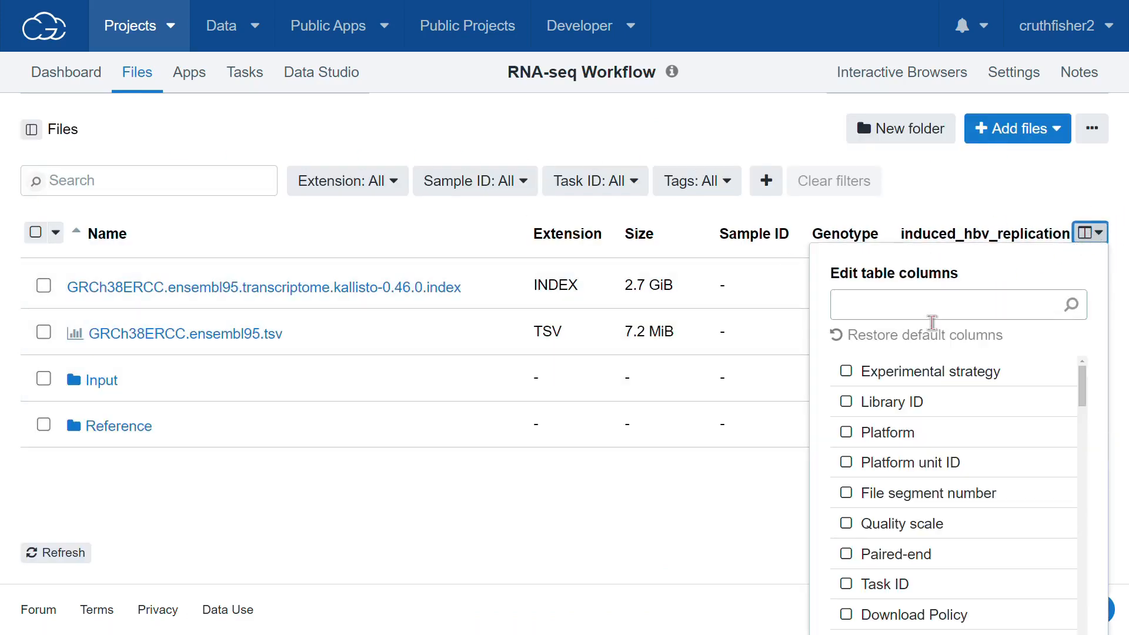
click(852, 336)
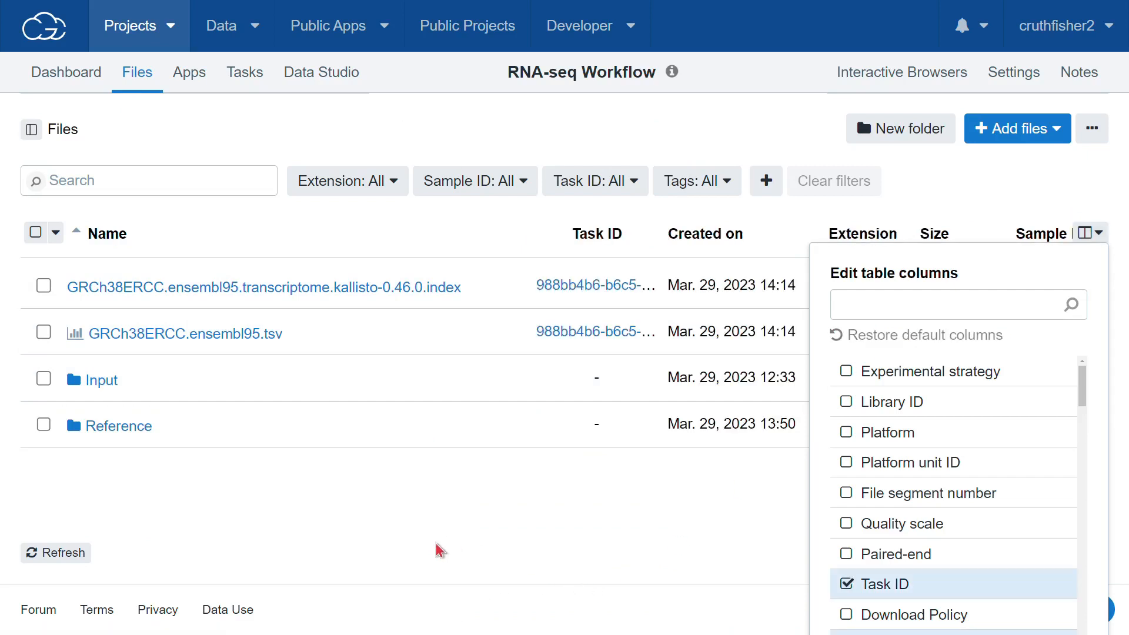
click(409, 517)
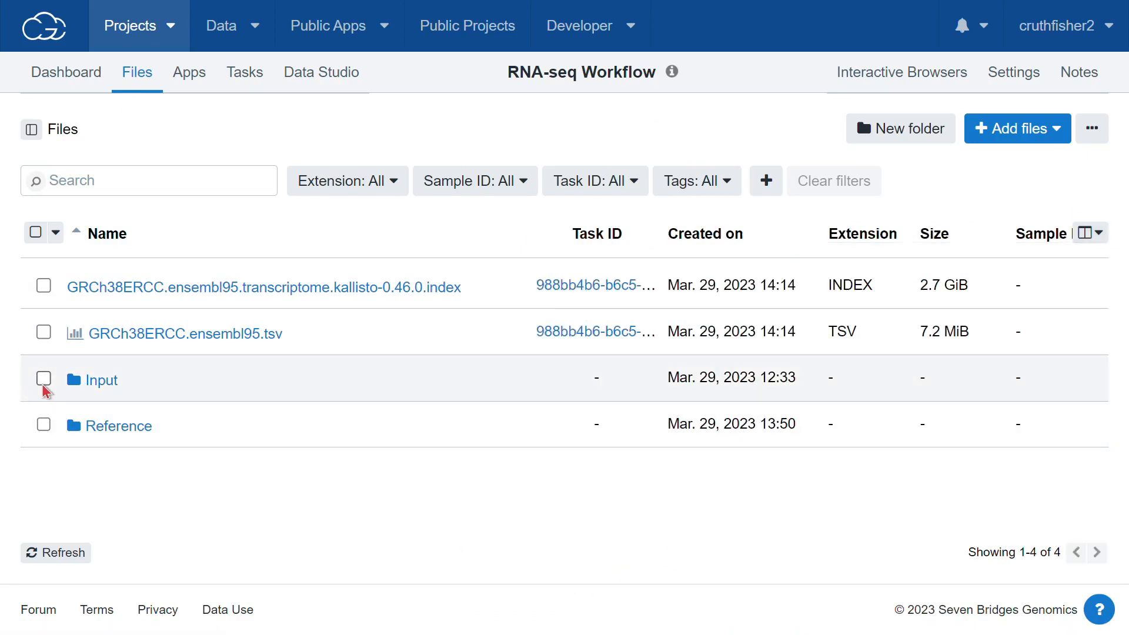
click(111, 388)
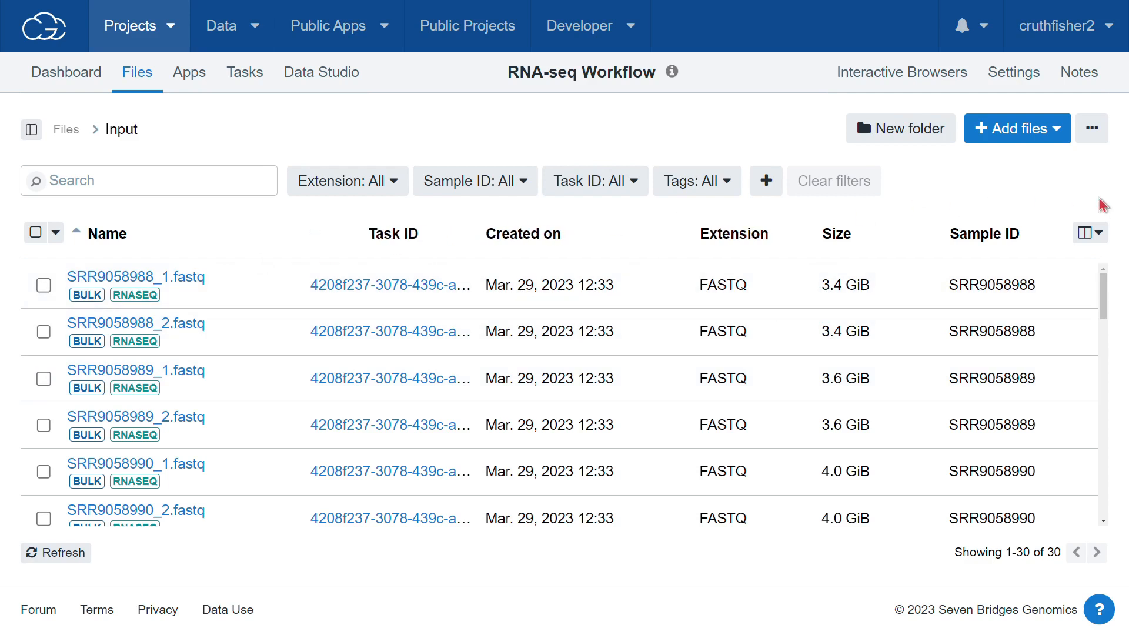
Hide the Task ID and Created on columns in the Input folder's file table
click(1099, 238)
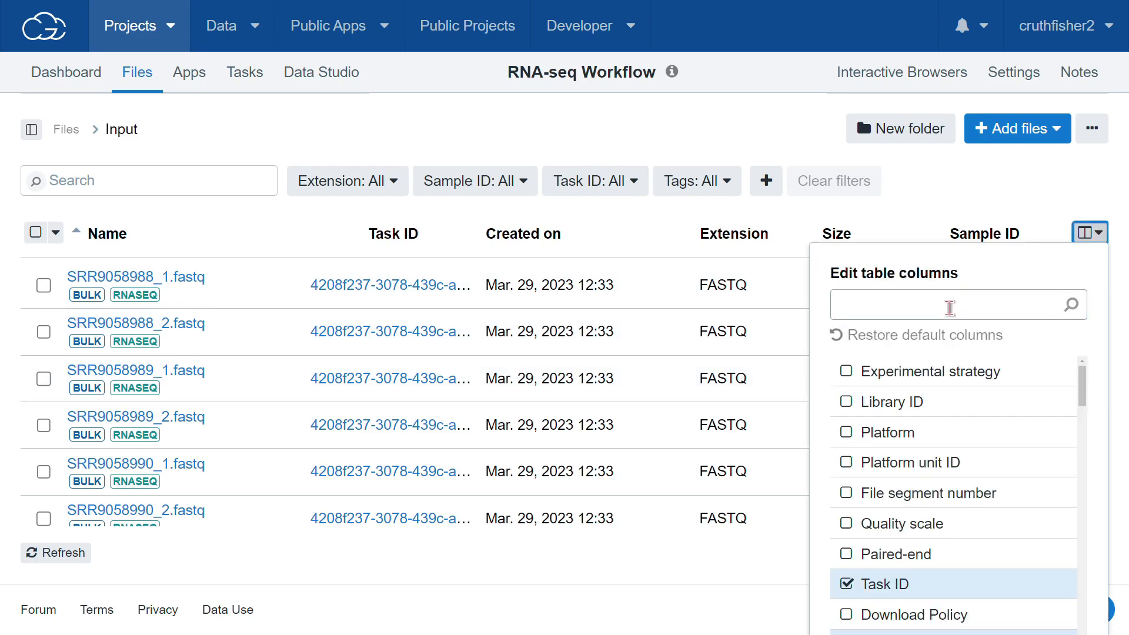
click(847, 585)
scroll(881, 476, down, 2)
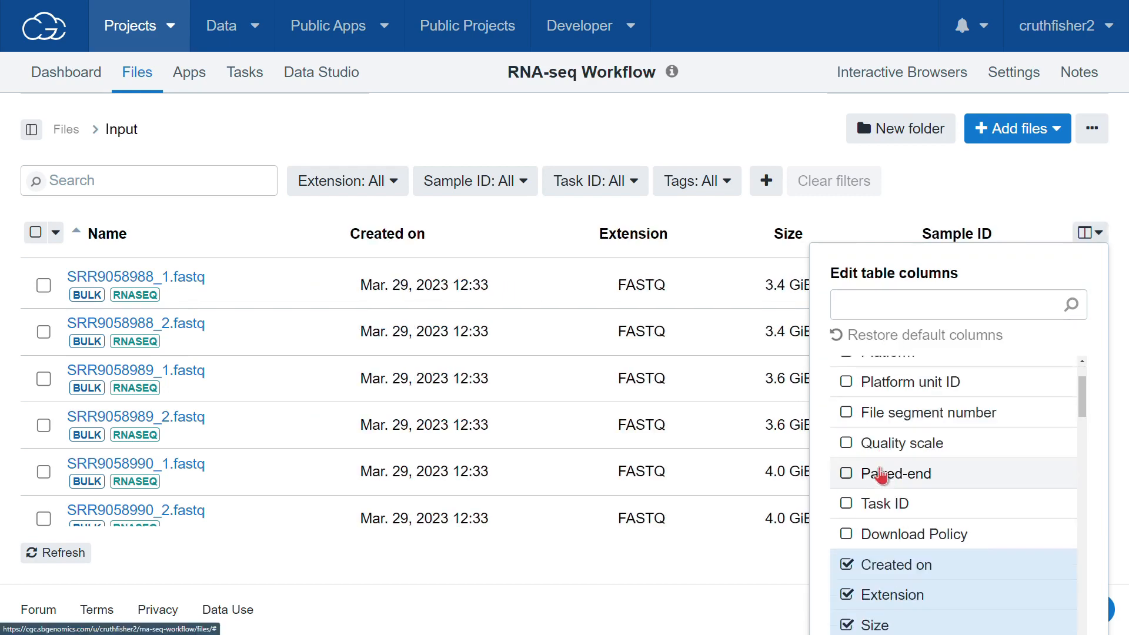
click(847, 555)
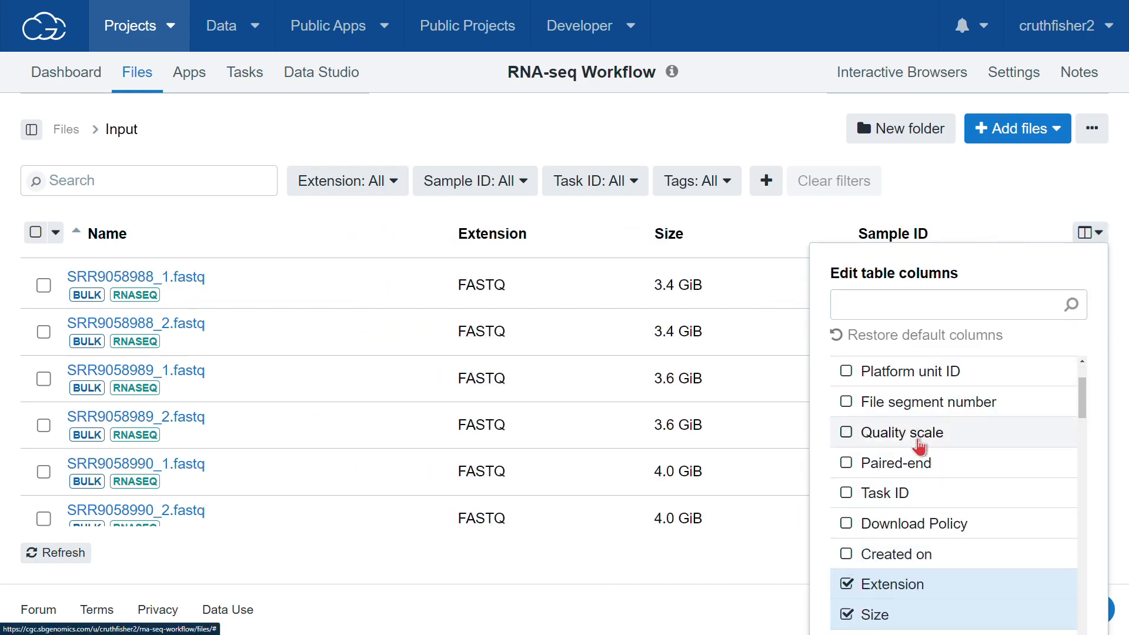
Find the Genotype metadata field and add it as a column to the file table
scroll(919, 447, up, 2)
click(888, 294)
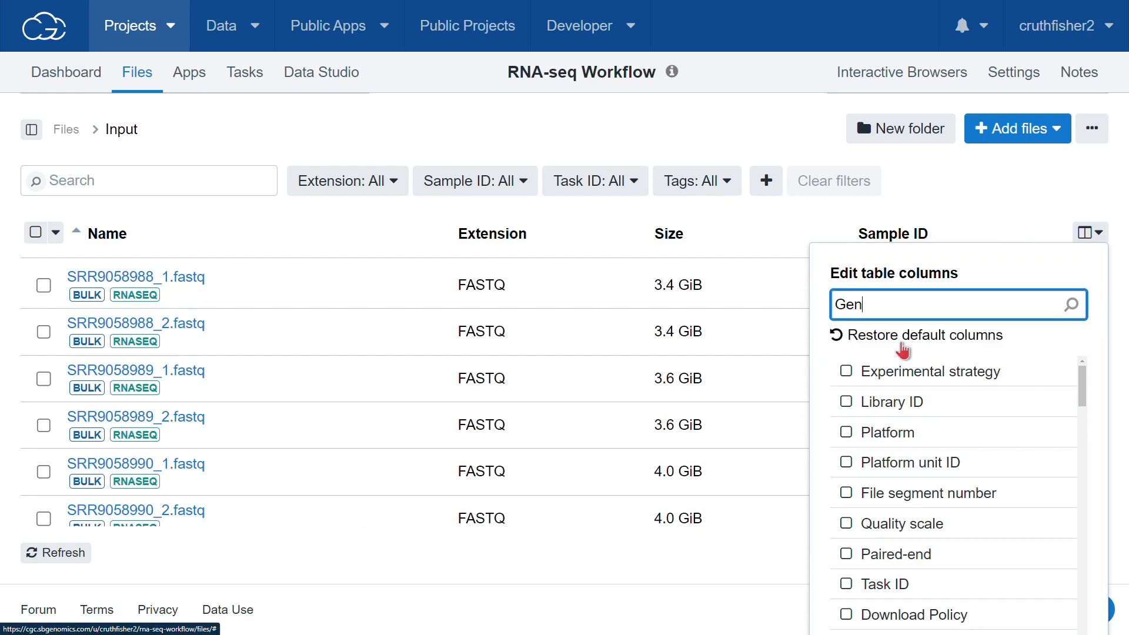
click(847, 371)
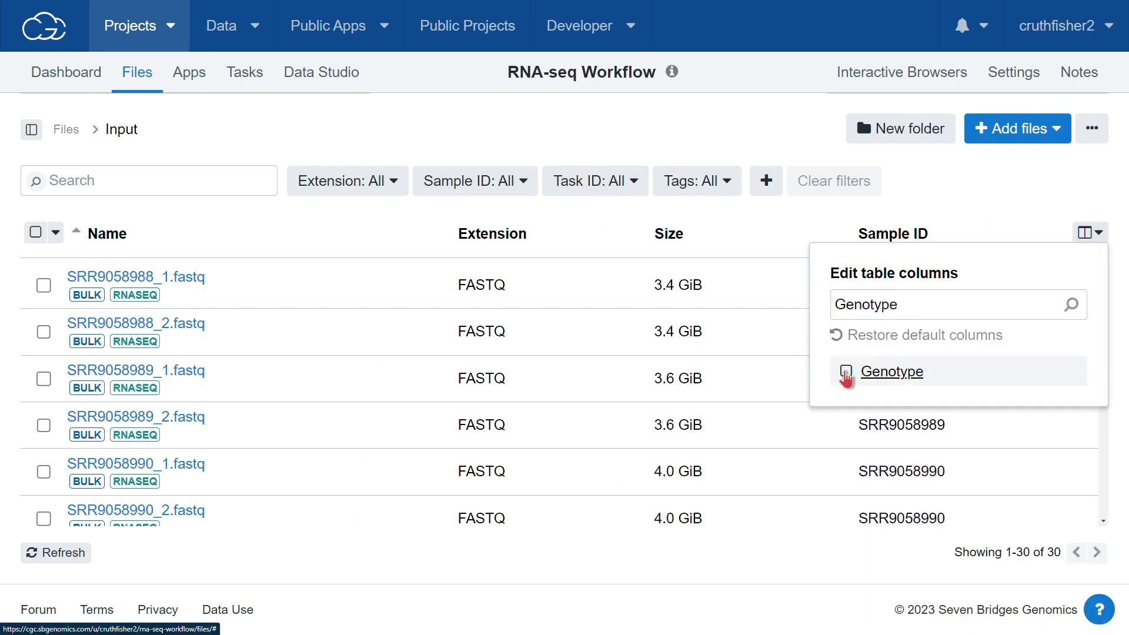
Find the hbv metadata field and add induced_hbv_replication as a column to the file table
drag(915, 310, 831, 313)
key(BackSpace)
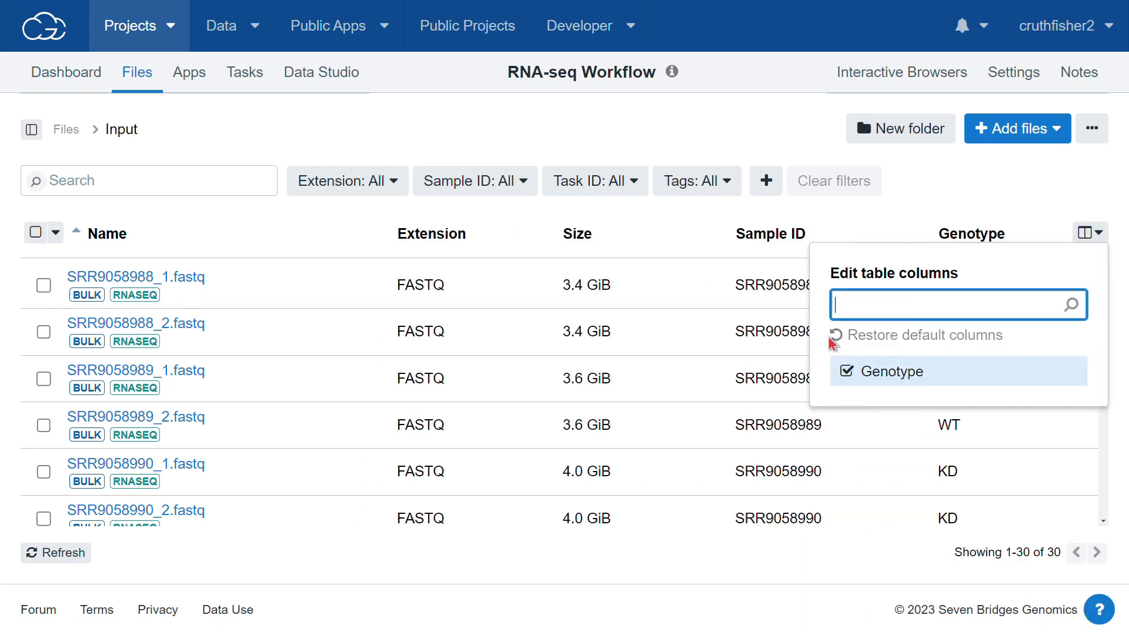
text(hbc)
key(BackSpace)
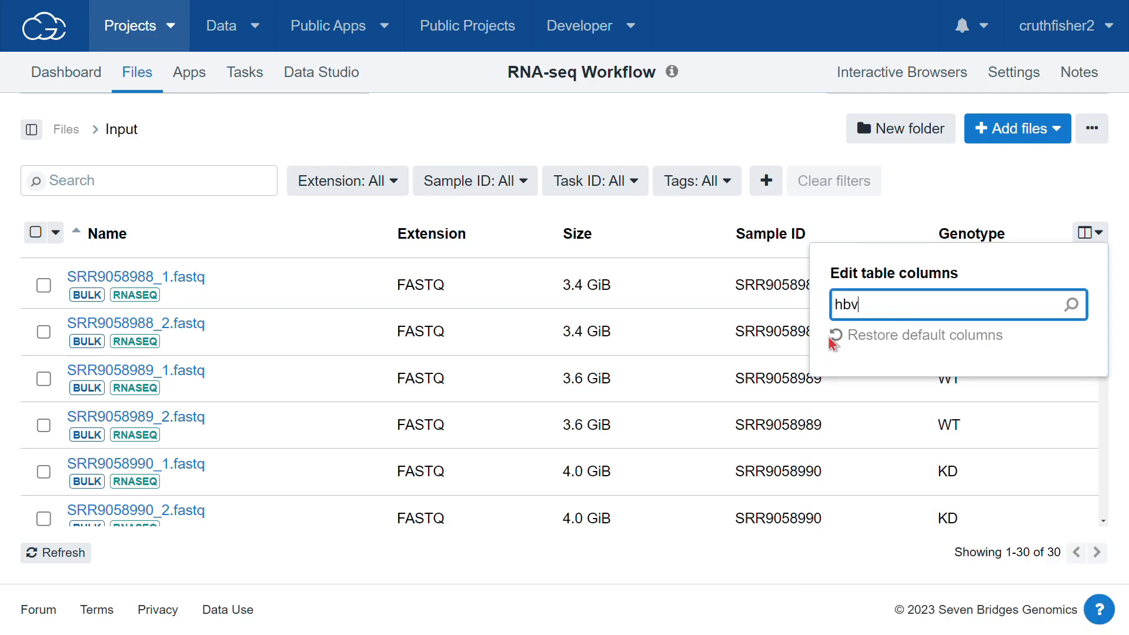
text(v)
click(846, 371)
click(846, 371)
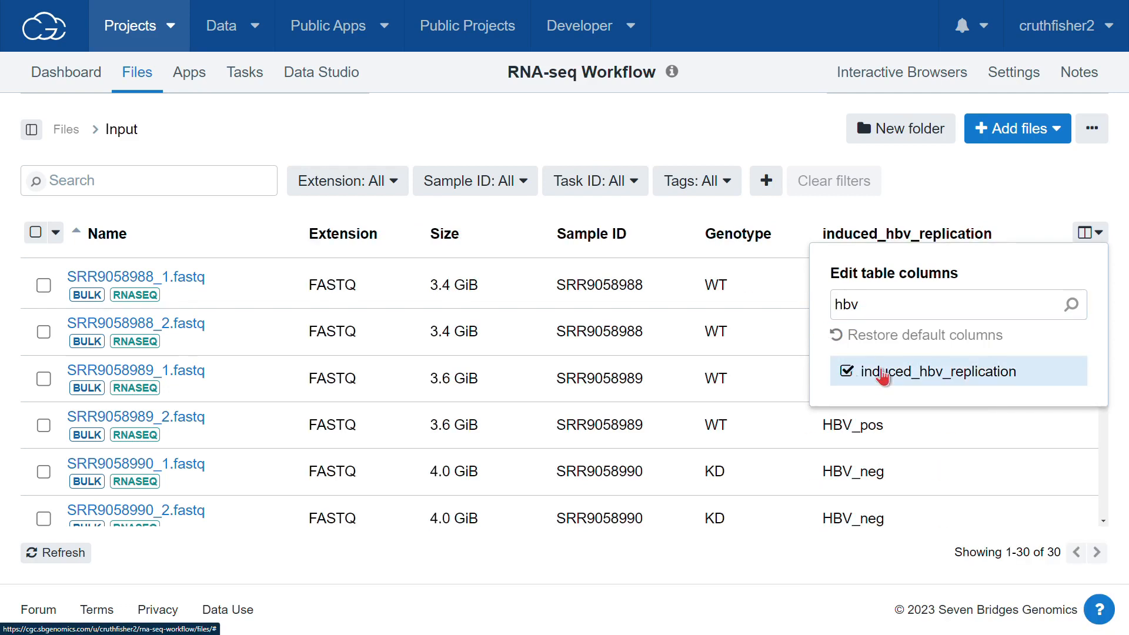
click(976, 191)
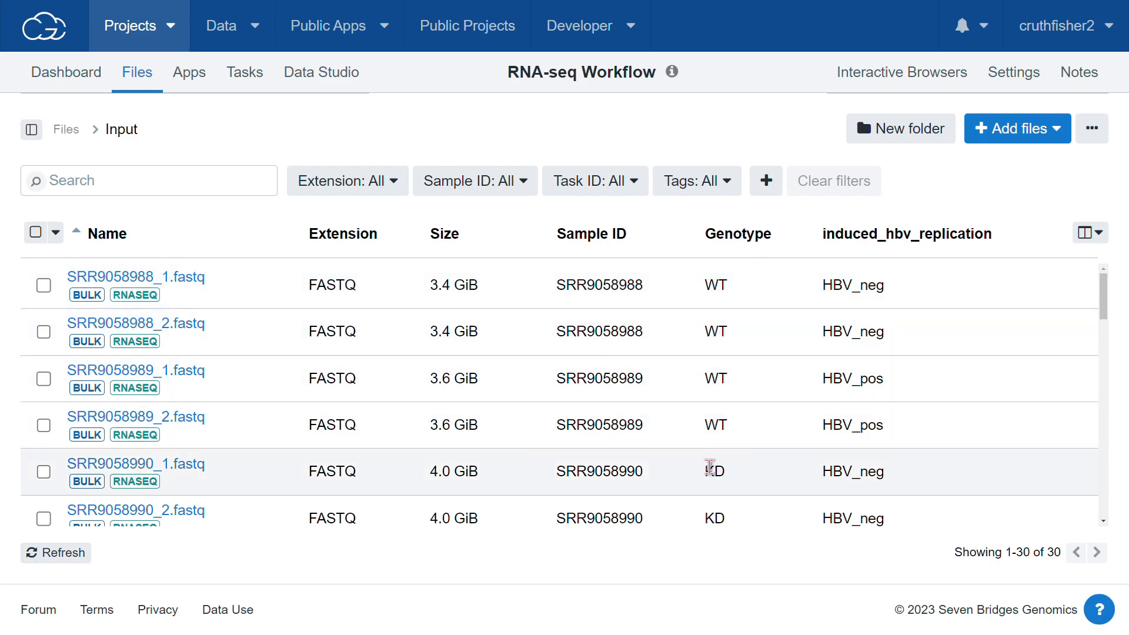
Review the files' Genotype and HBV values, then copy the field name induced_hbv_replication from the metadata of SRR9058988_1.fastq
scroll(714, 500, down, 3)
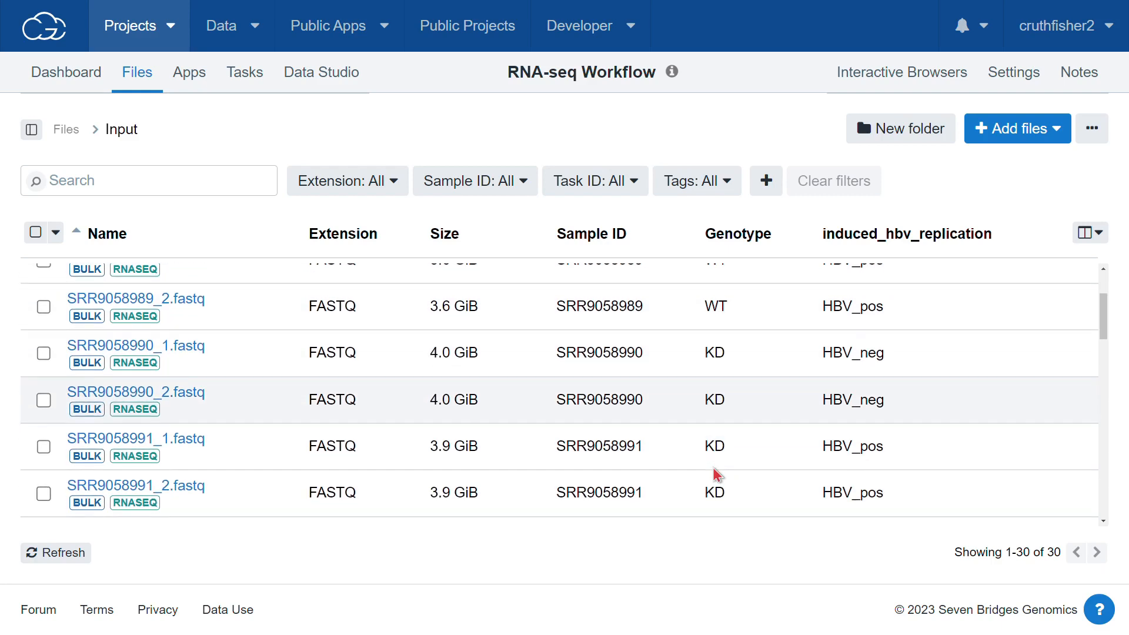
scroll(714, 474, up, 3)
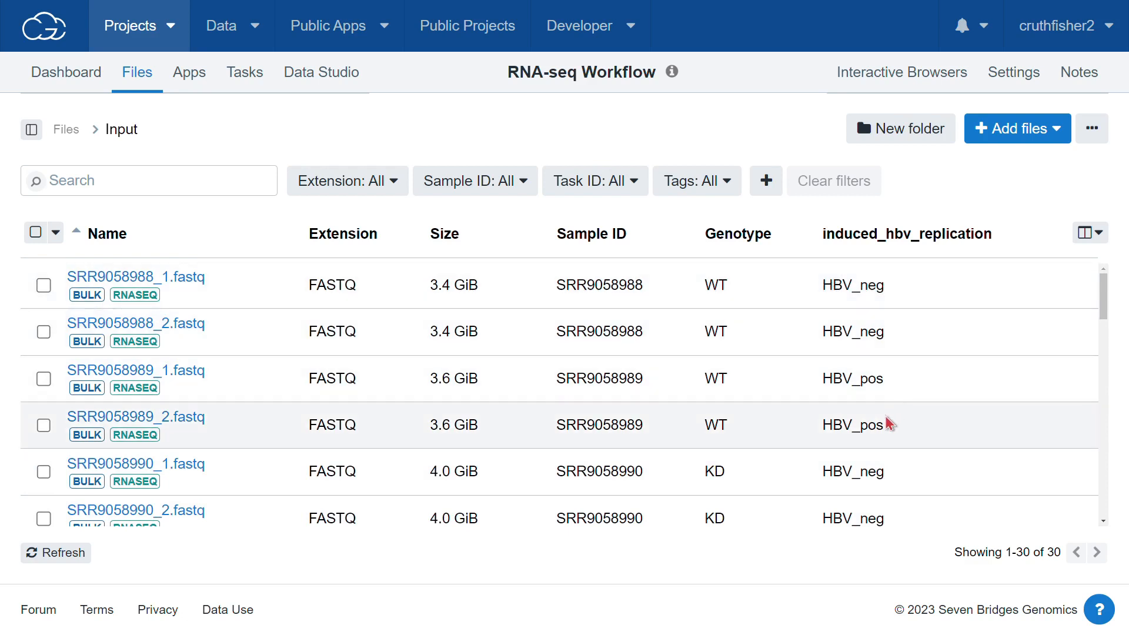
scroll(784, 449, down, 1)
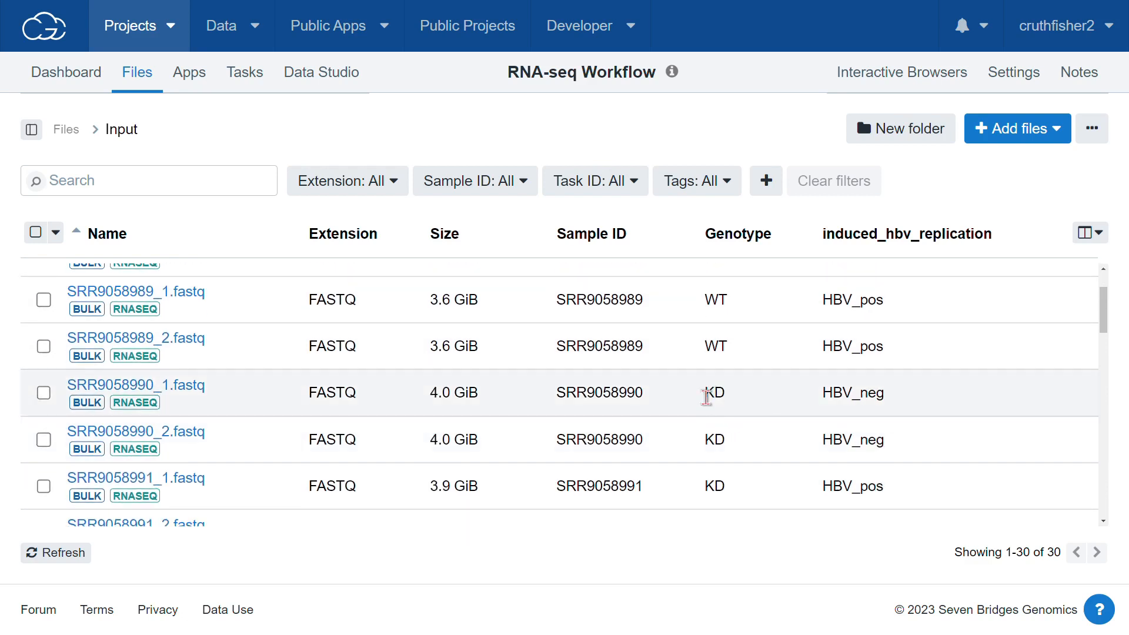
scroll(847, 393, up, 1)
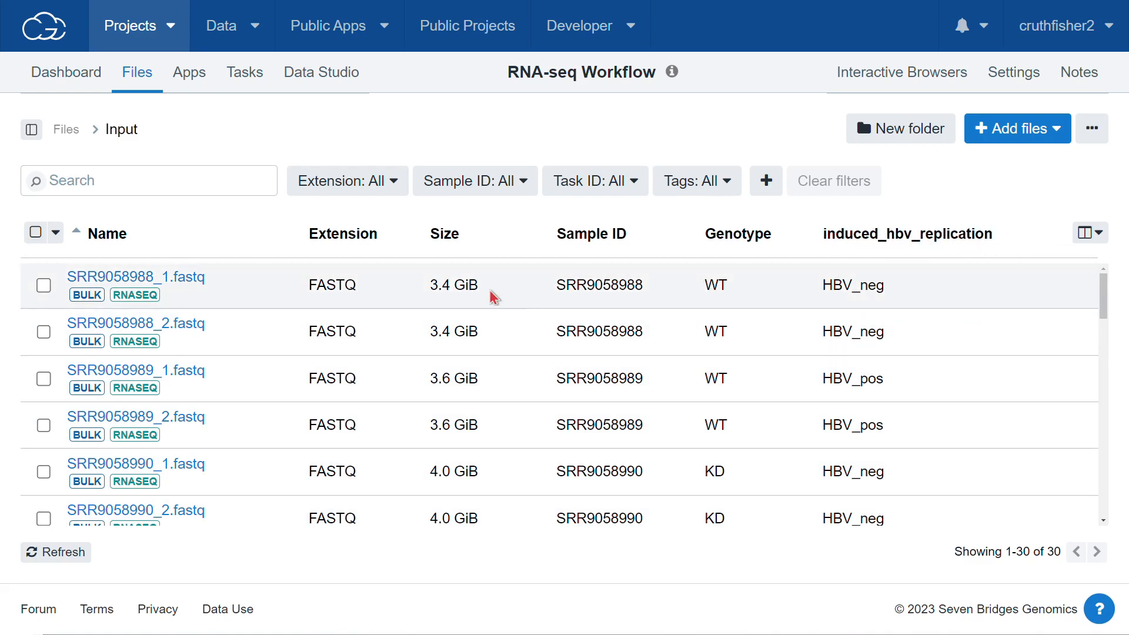
click(107, 290)
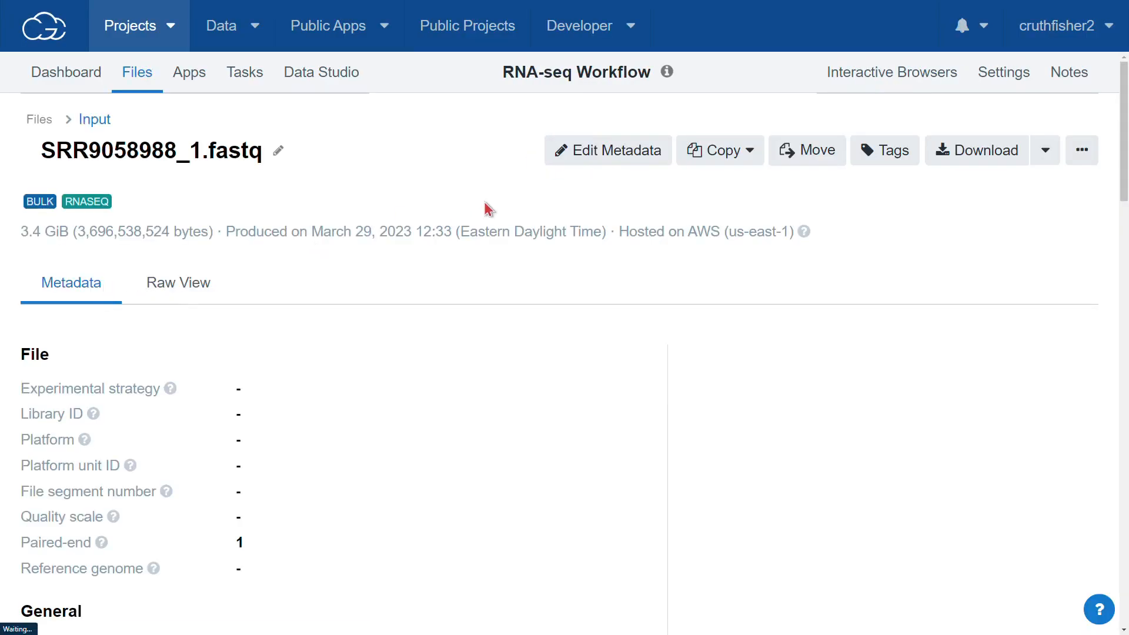
scroll(189, 440, down, 4)
scroll(186, 435, down, 20)
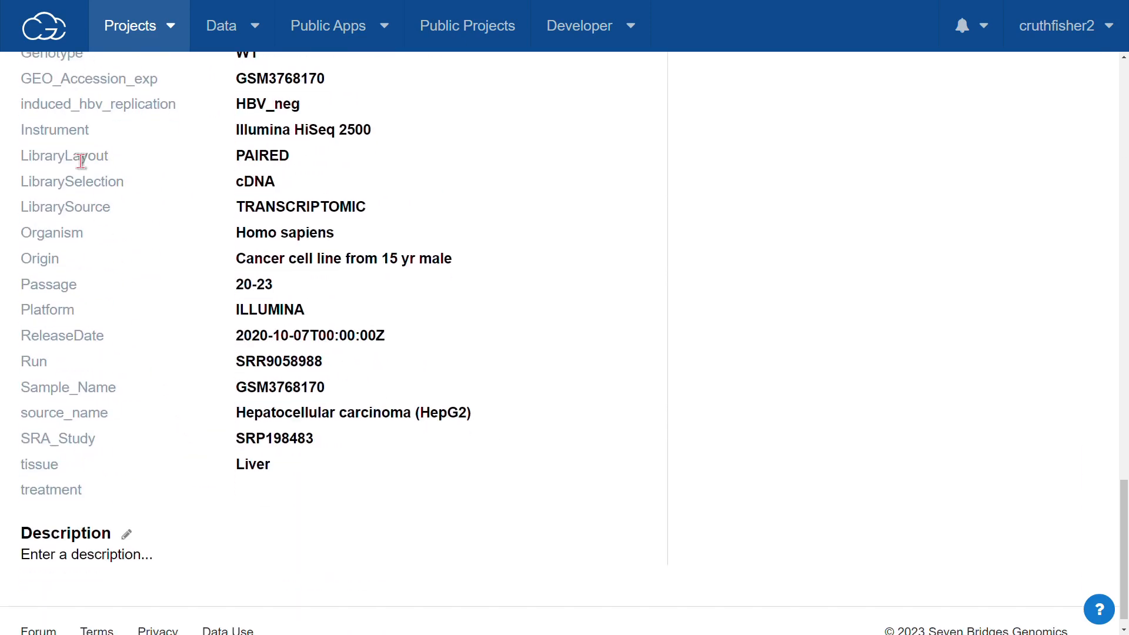
scroll(50, 189, up, 1)
drag(23, 191, 177, 191)
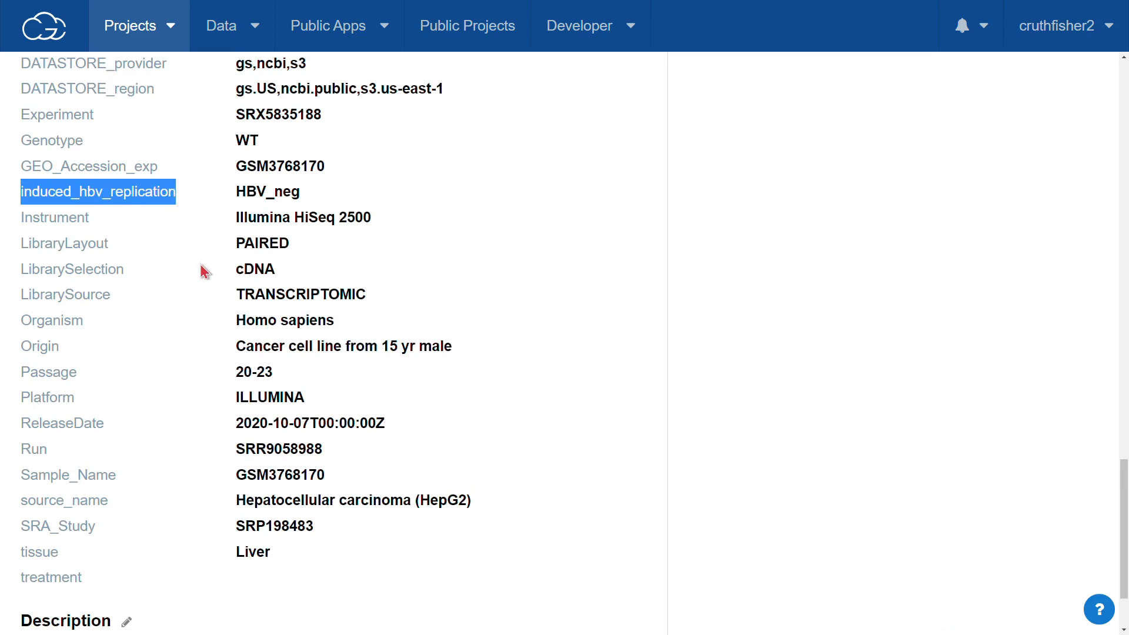
key(ctrl+c)
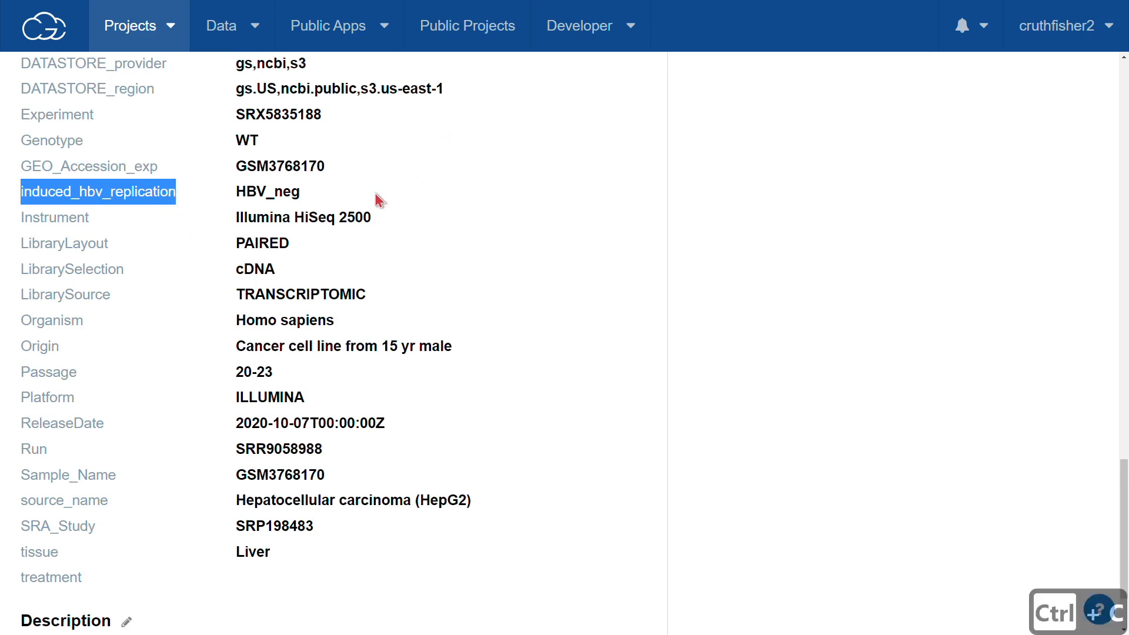
Return to the project's tasks and open the draft Kallisto/Salmon Sleuth Workflow task
scroll(386, 186, up, 12)
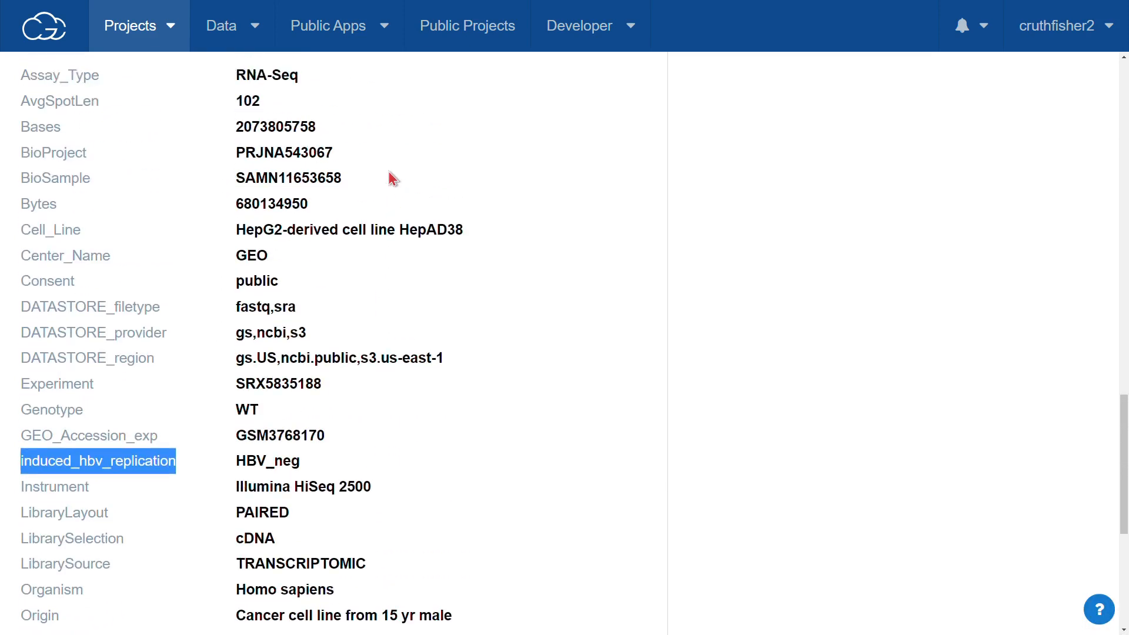
scroll(388, 158, up, 10)
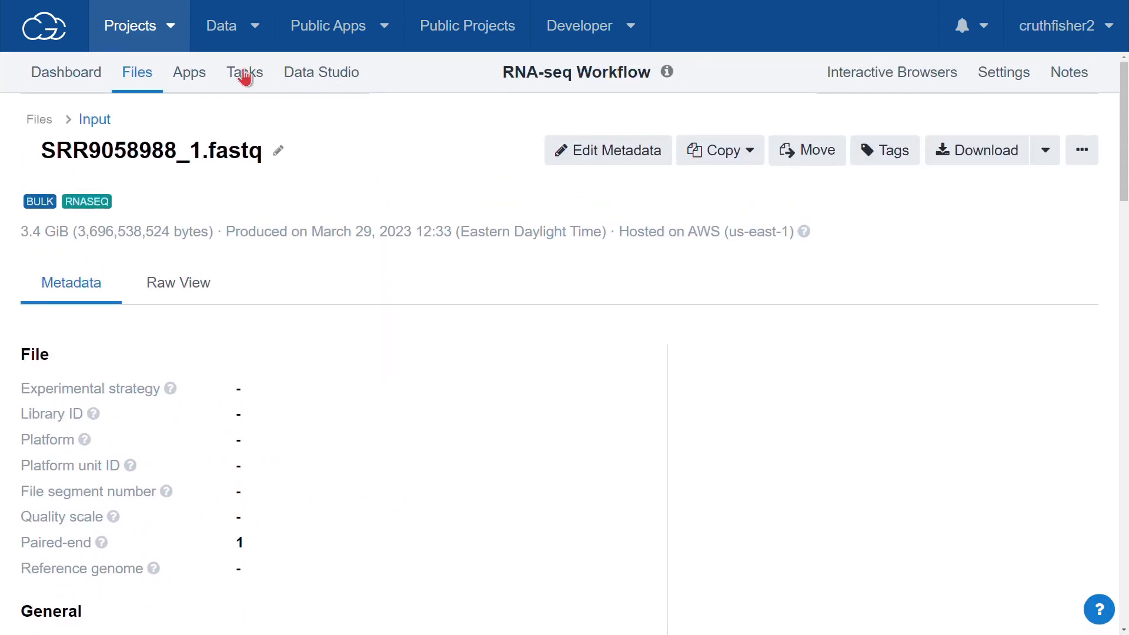
click(241, 83)
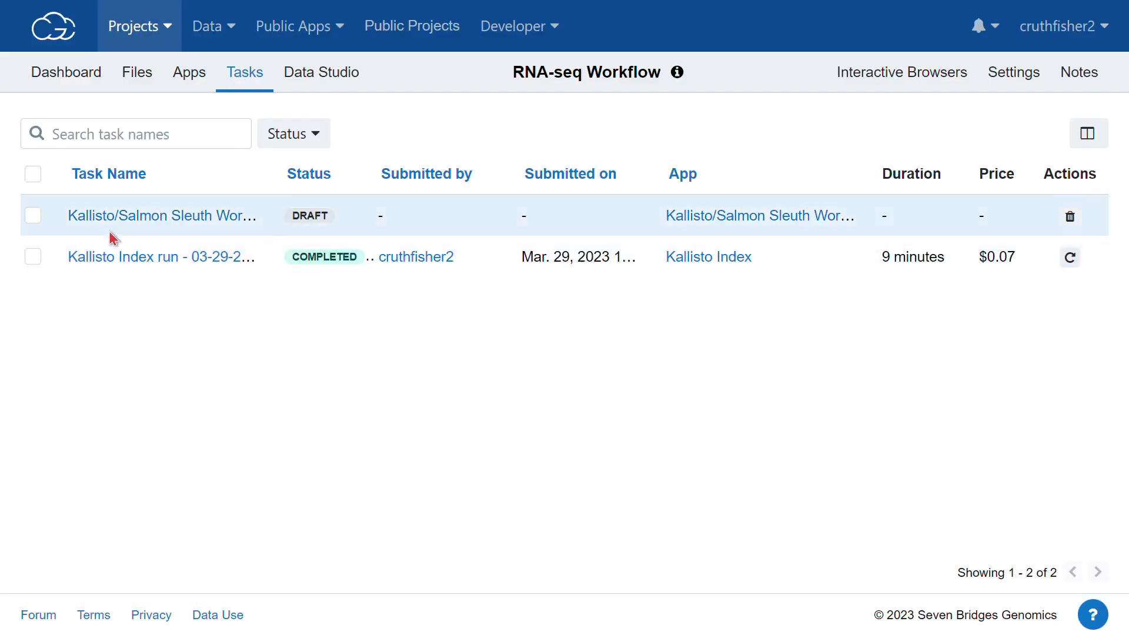
click(116, 226)
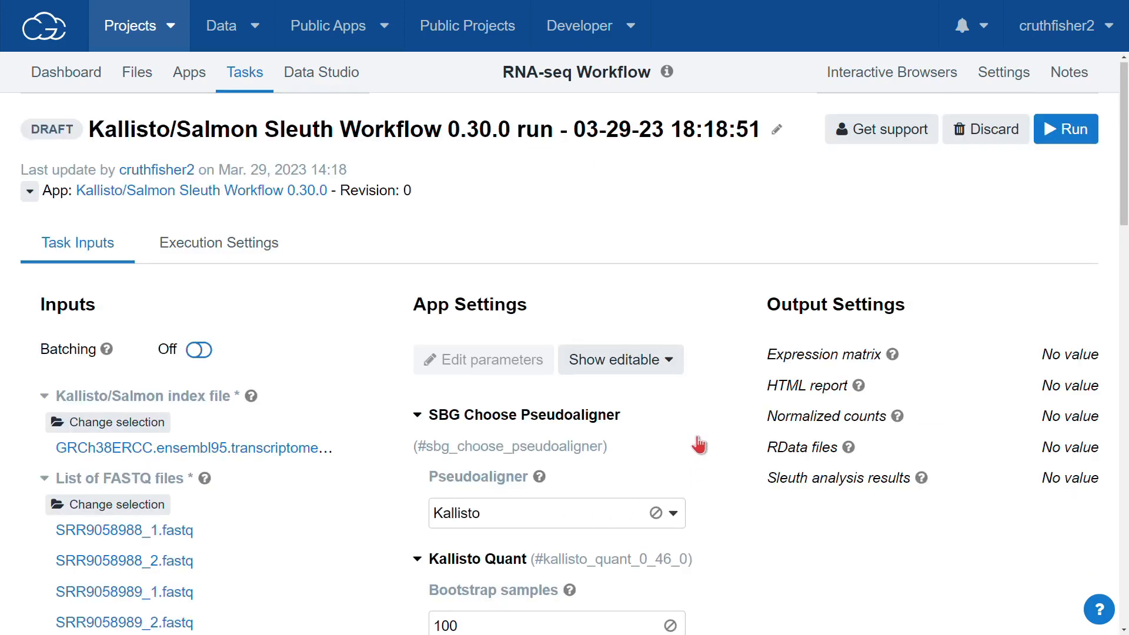
Set the Sleuth Covariate of interest to the copied field name, induced_hbv_replication
scroll(694, 432, down, 6)
scroll(691, 424, down, 6)
scroll(723, 432, down, 6)
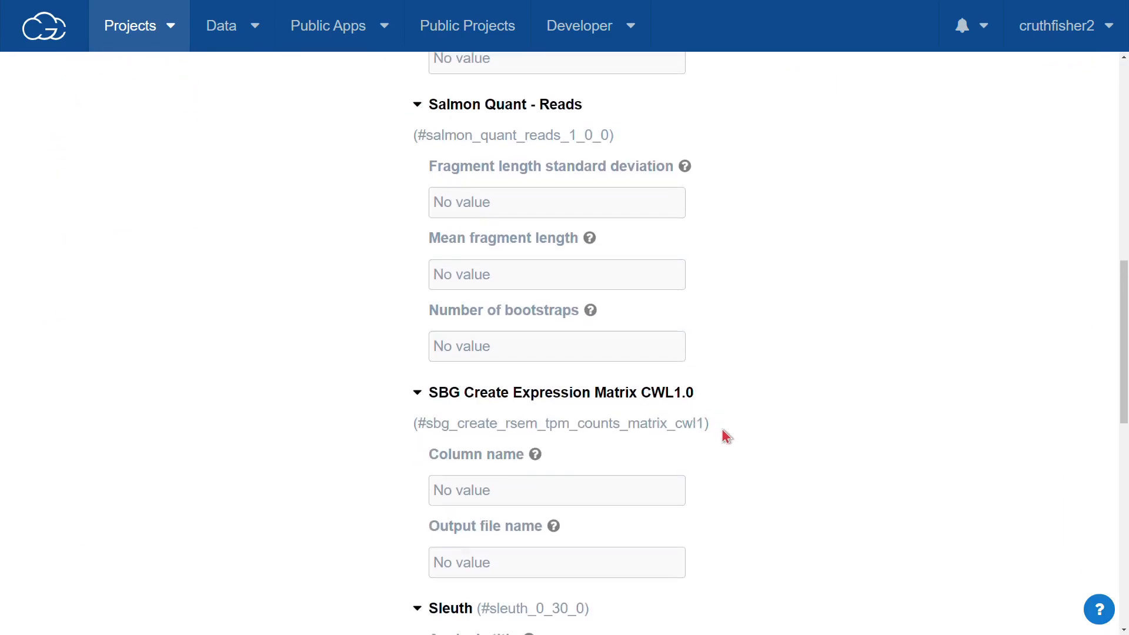
scroll(728, 432, down, 4)
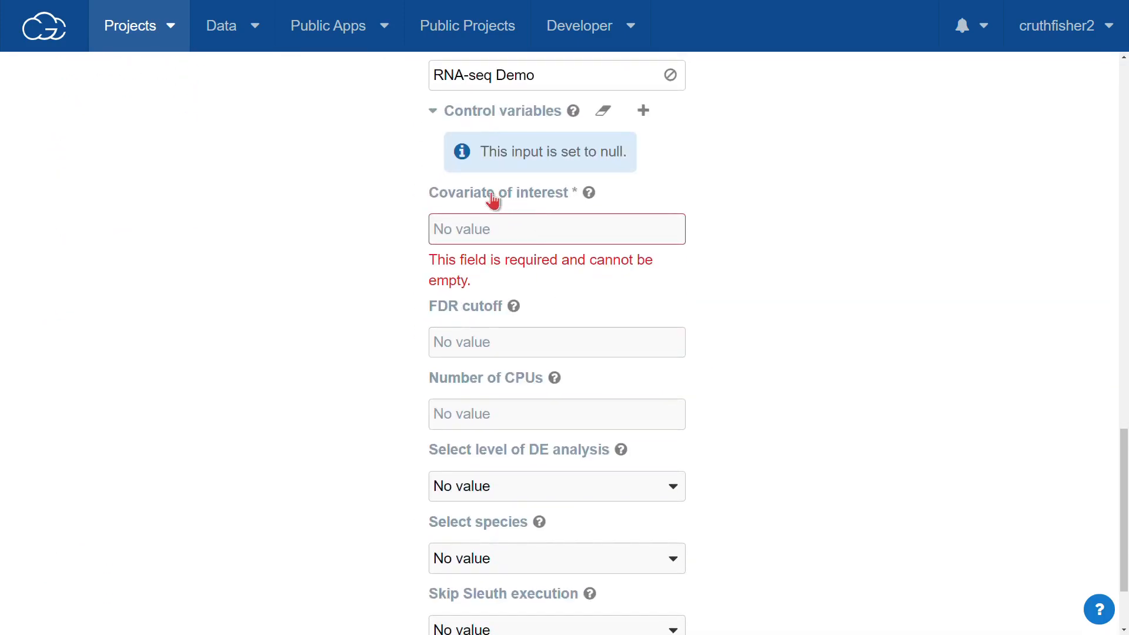
click(548, 234)
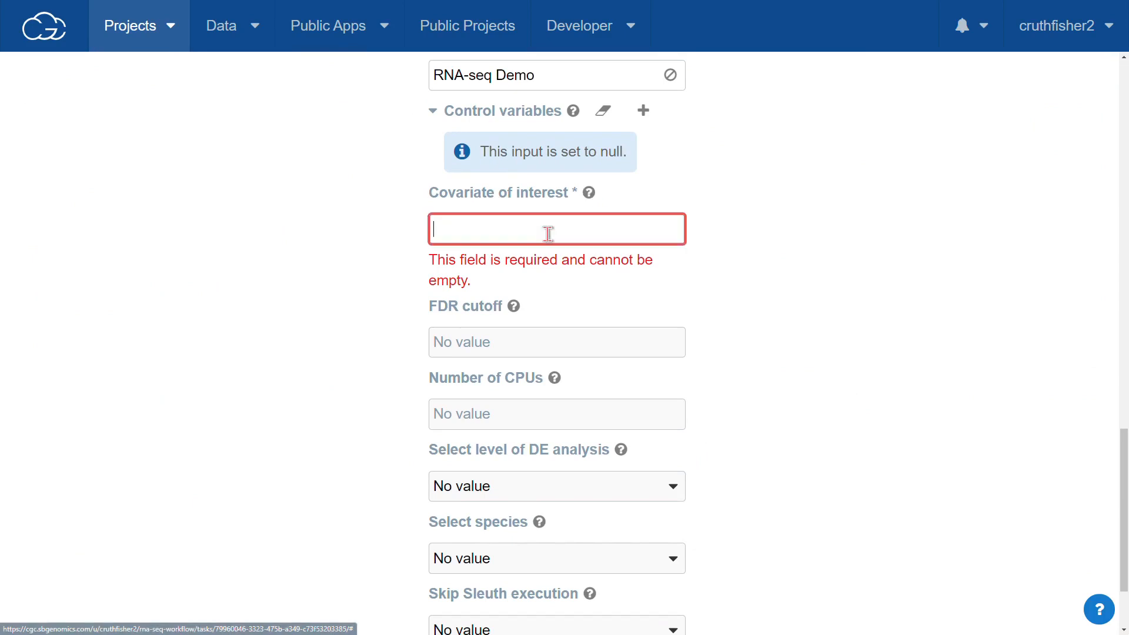
key(ctrl+v)
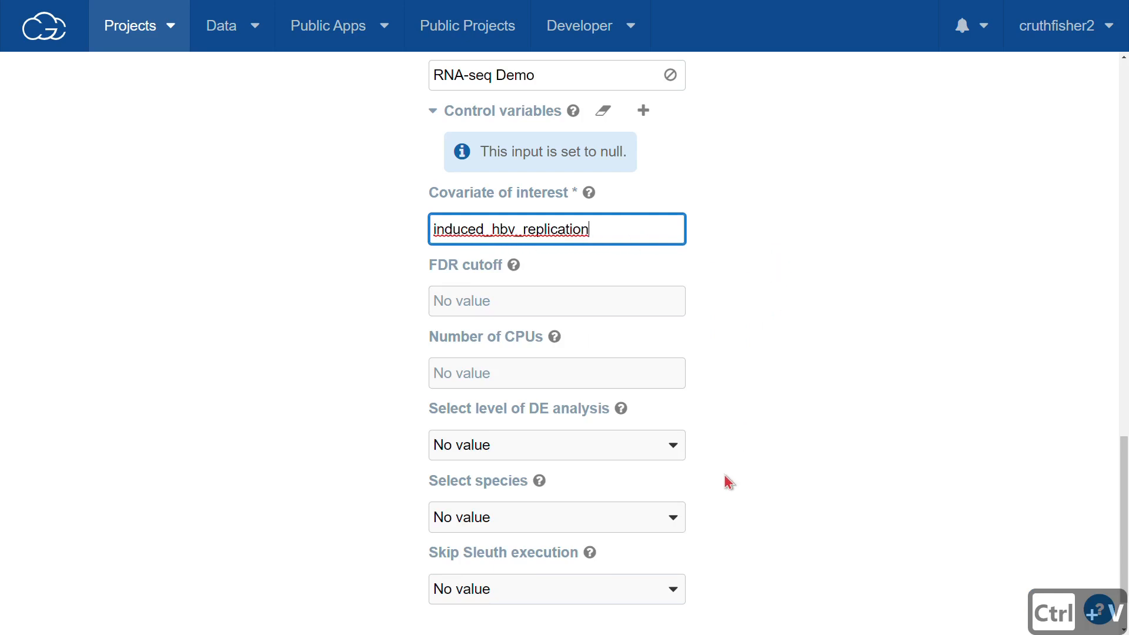
Set the Sleuth level of DE analysis to gene and the species to human
scroll(730, 481, down, 2)
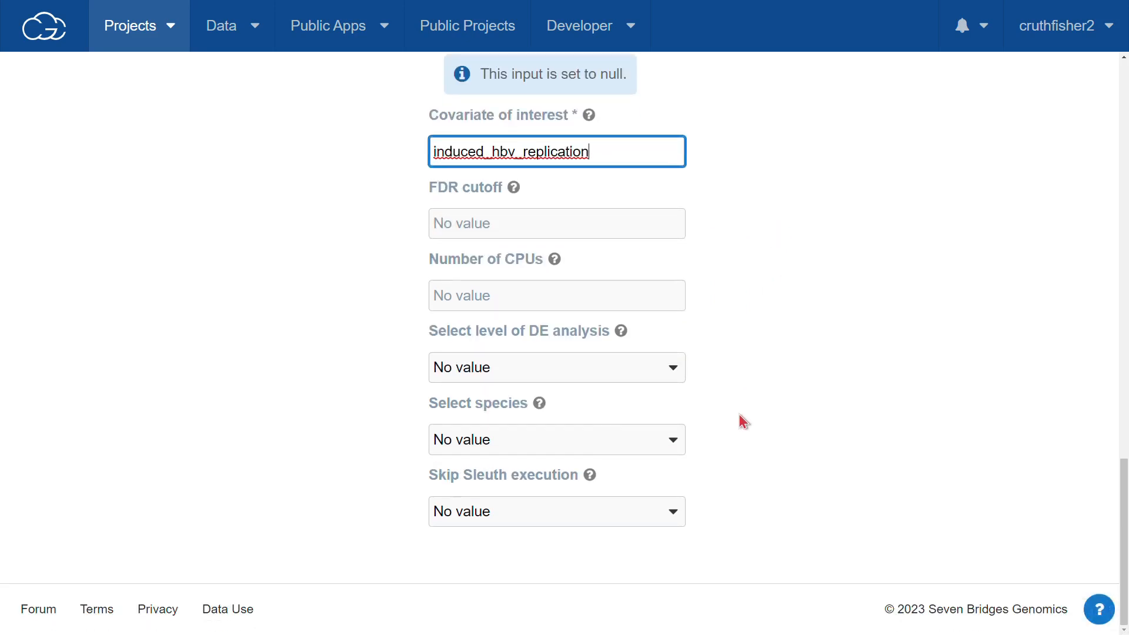
click(655, 369)
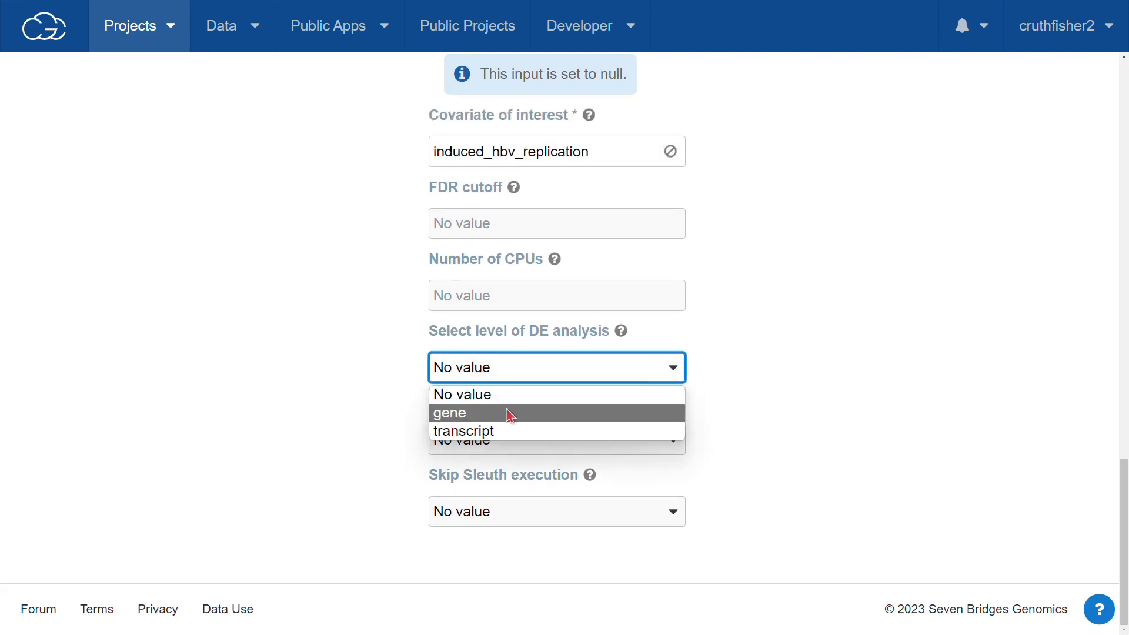
click(472, 422)
click(634, 442)
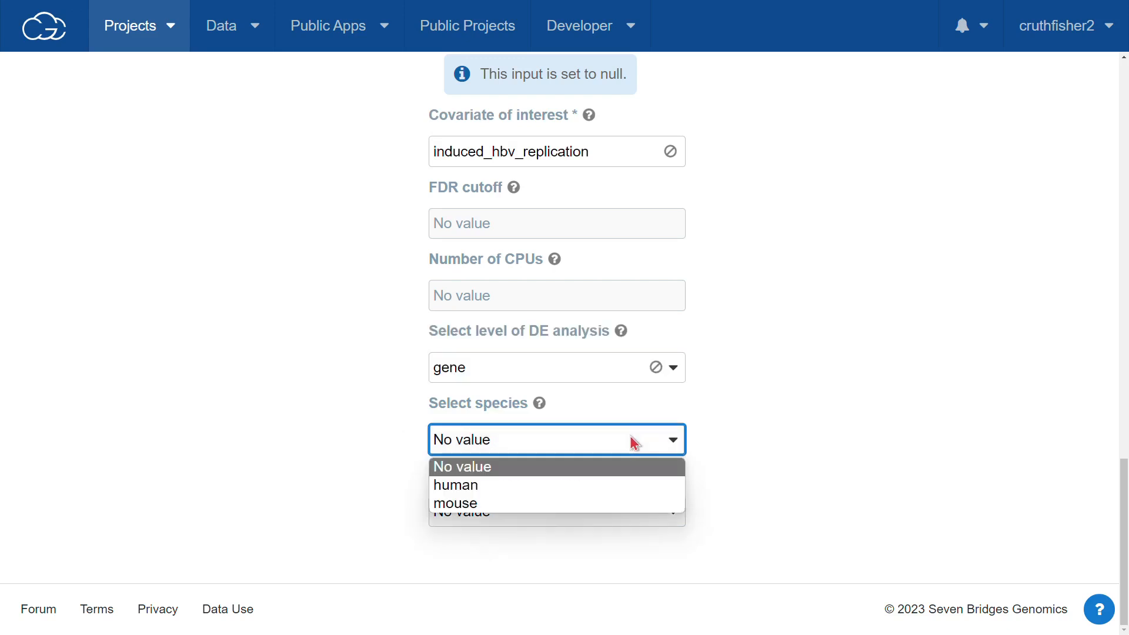
click(472, 488)
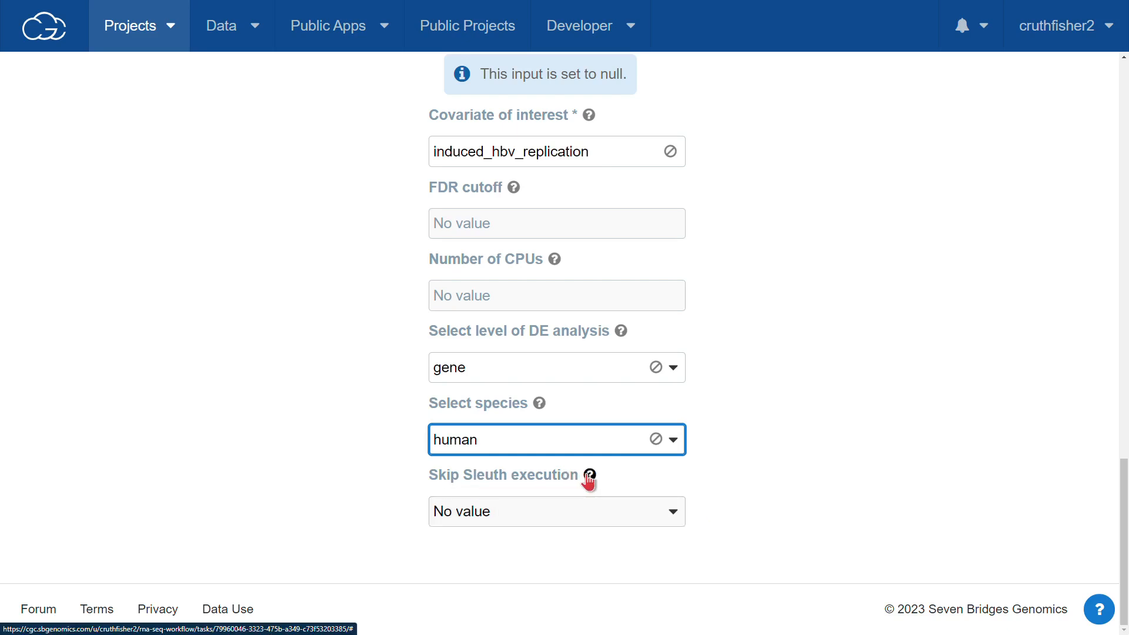
Set Skip Sleuth execution to False and run the workflow task
click(504, 513)
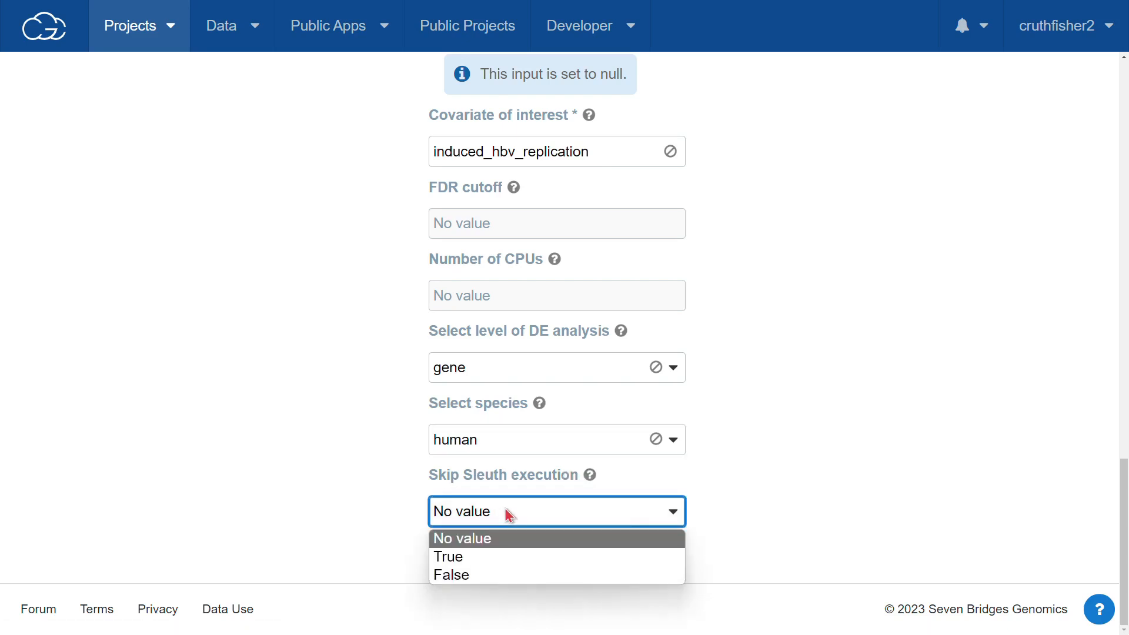
click(466, 582)
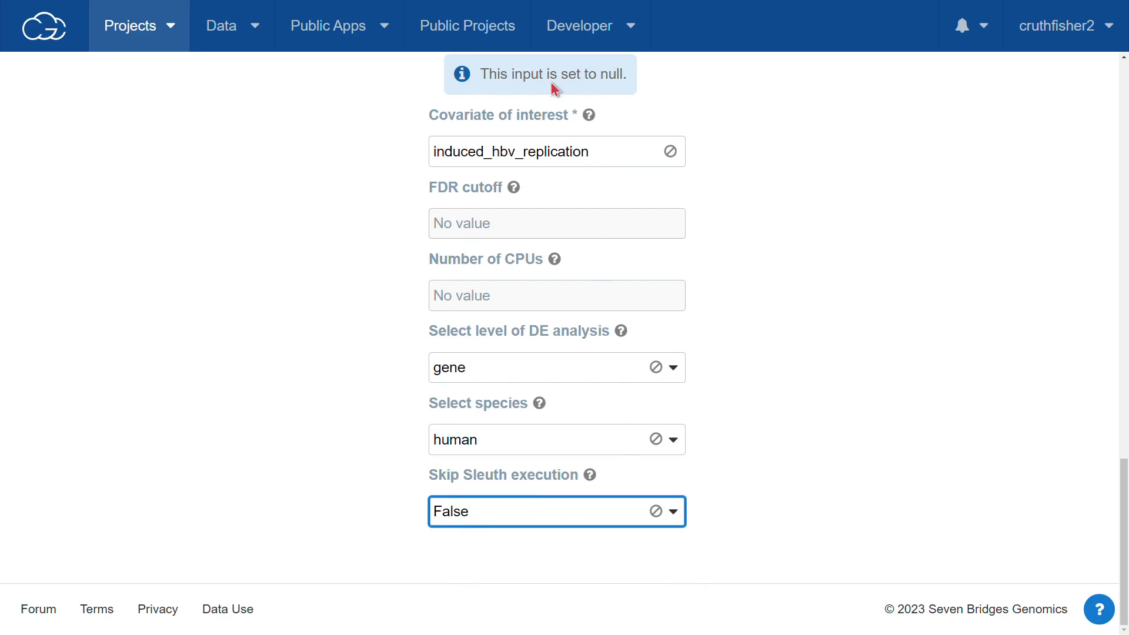
scroll(884, 373, up, 20)
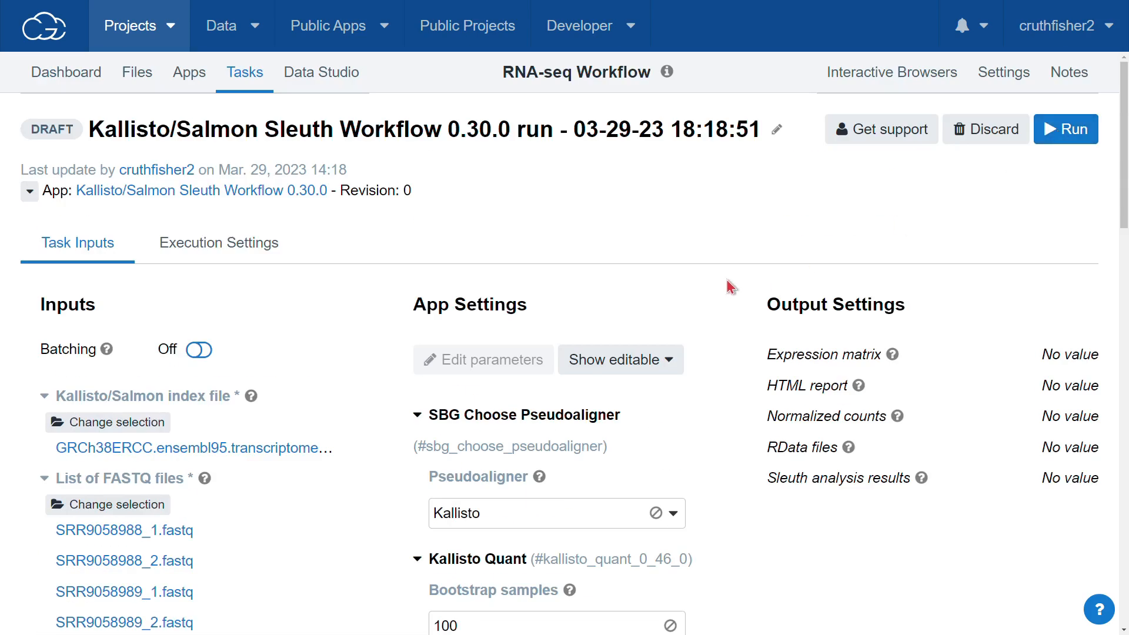
click(1037, 144)
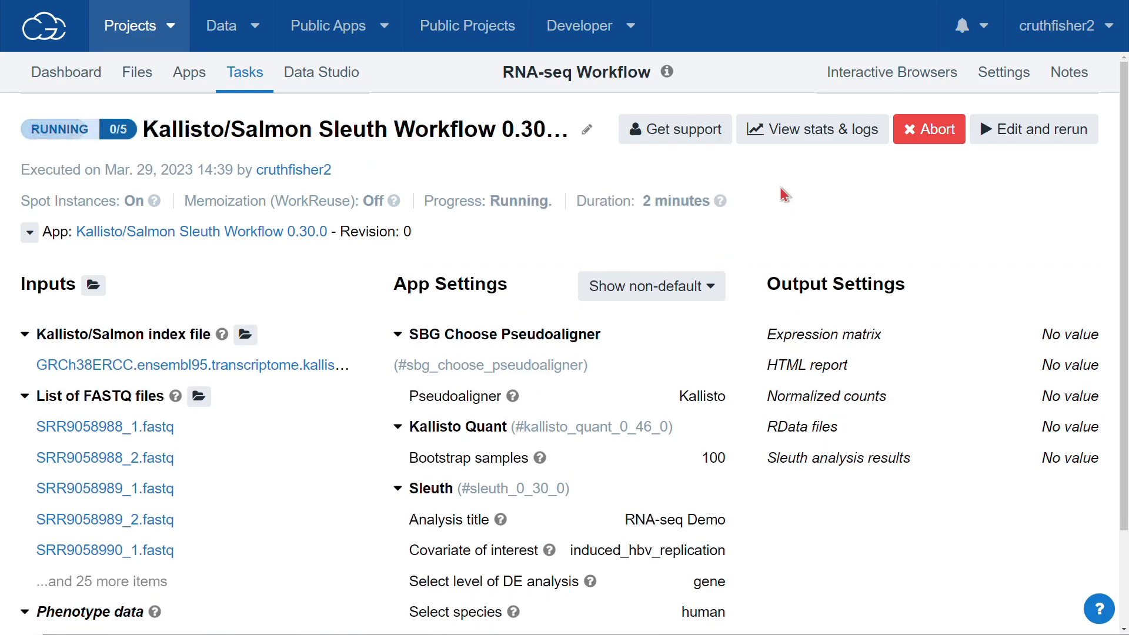
Open the running task's stats and logs and pin the details of the sbg_choose_pseudoaligner app and its job
click(791, 144)
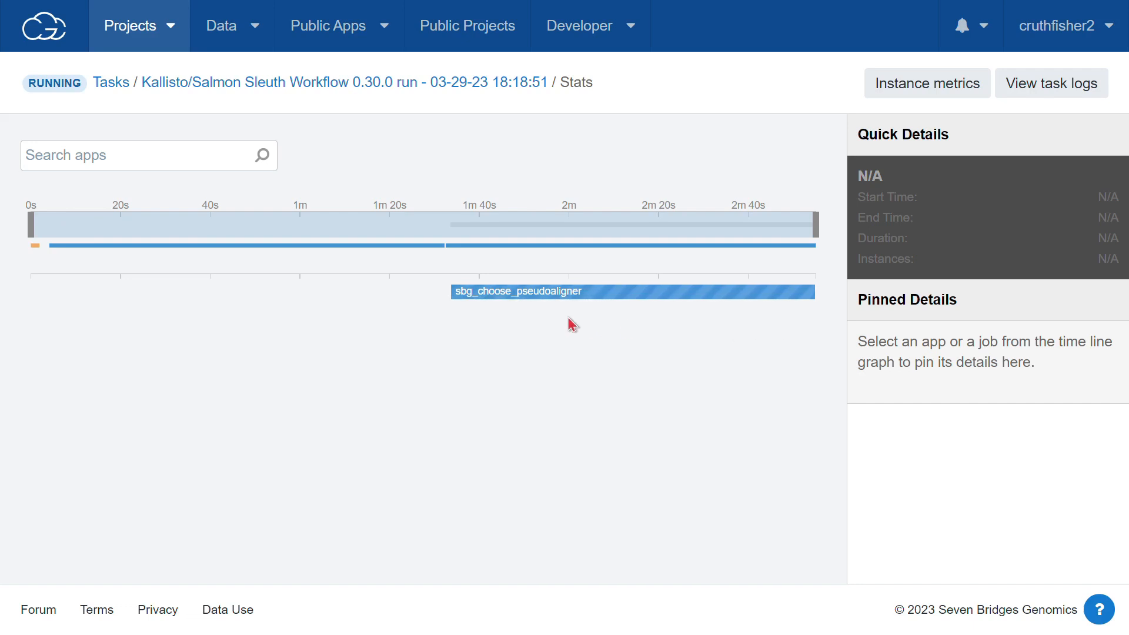
click(624, 300)
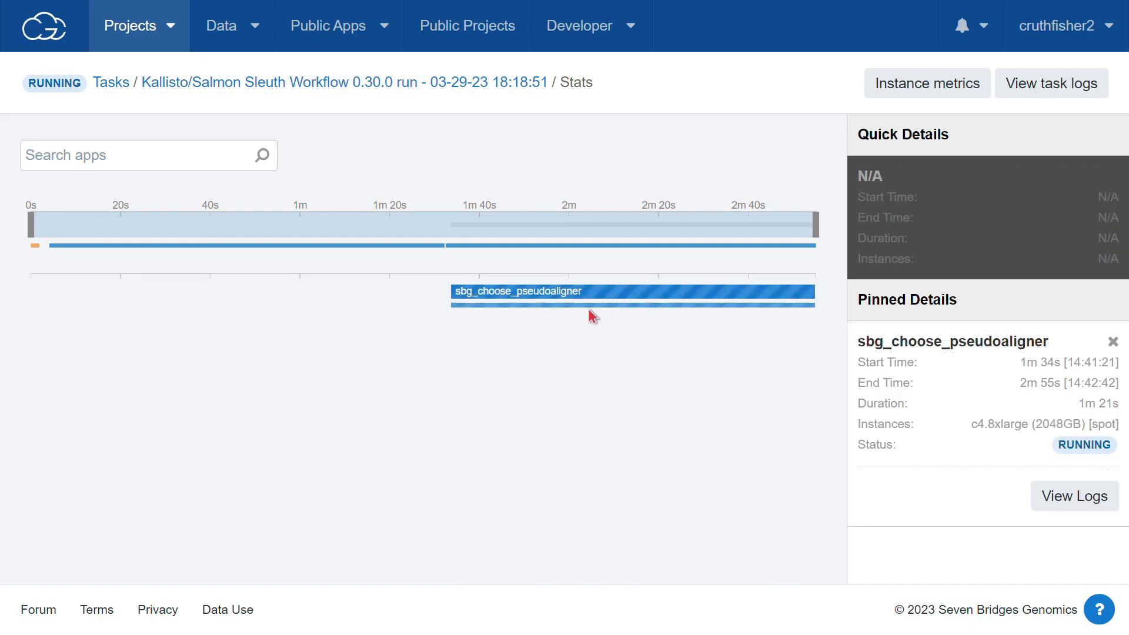
click(600, 305)
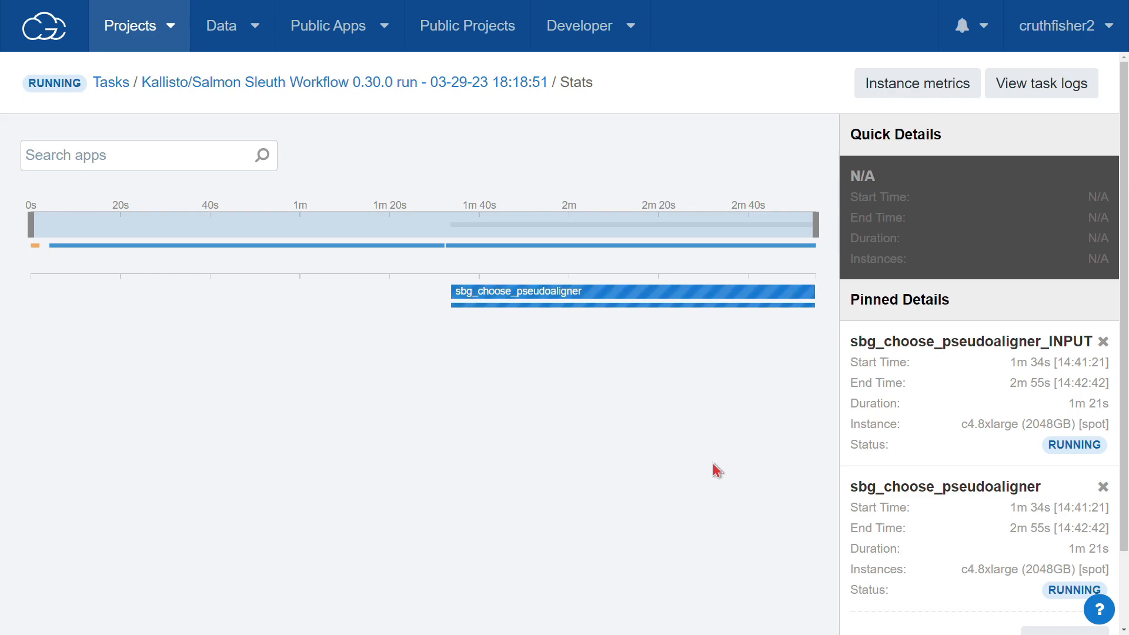
scroll(946, 419, down, 2)
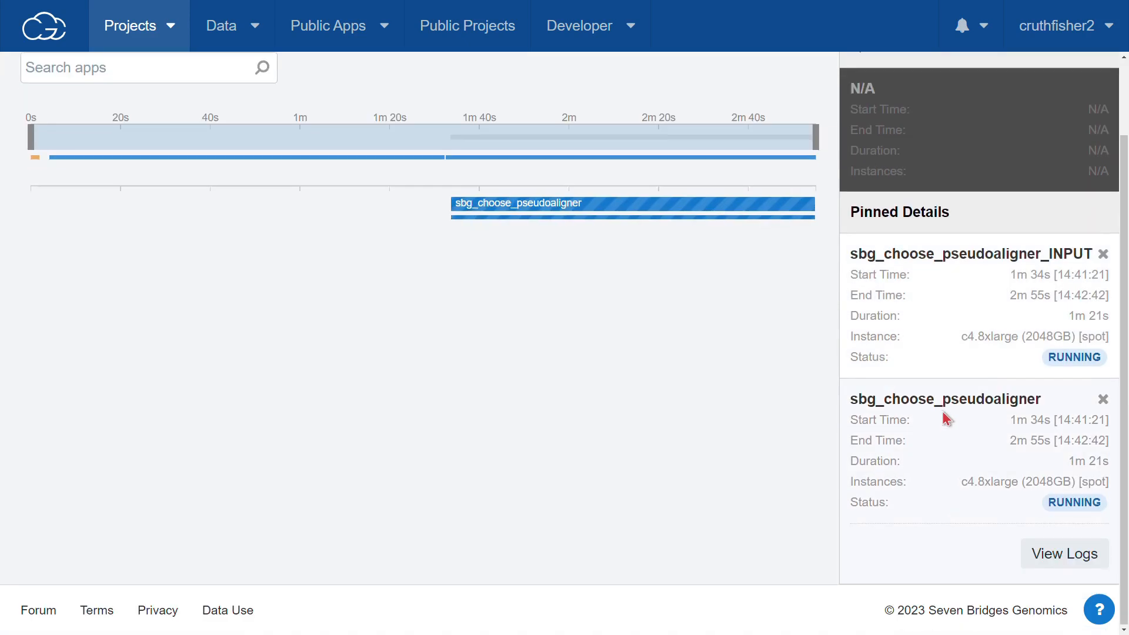
scroll(938, 399, up, 2)
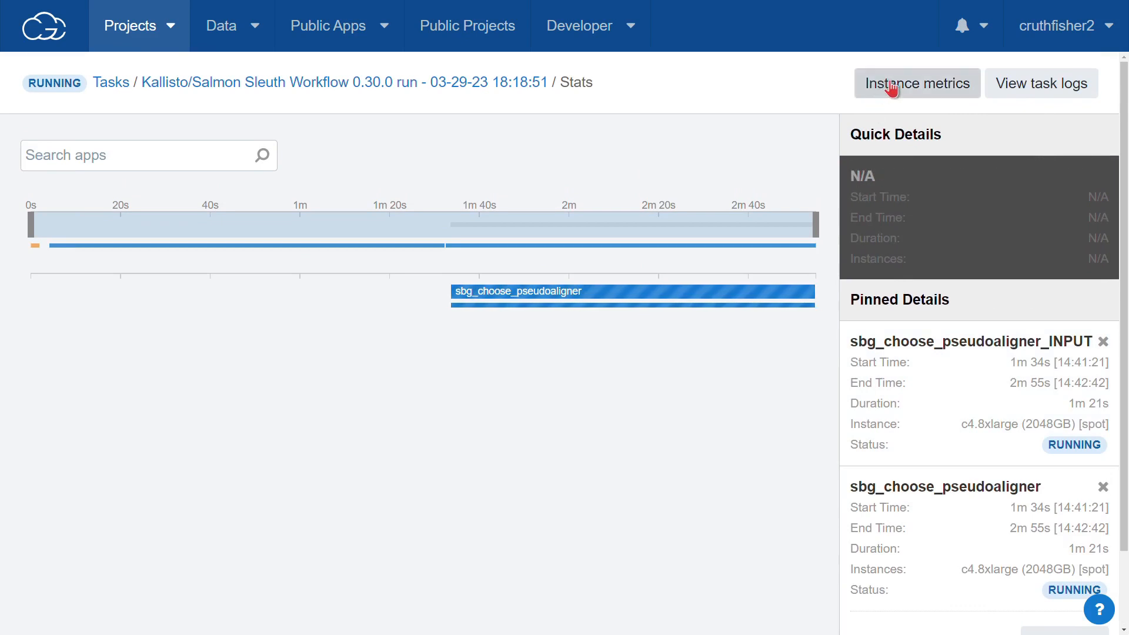
Open the instance metrics and examine the CPU, disk, RAM and load average charts of the c4.8xlarge instance
click(893, 85)
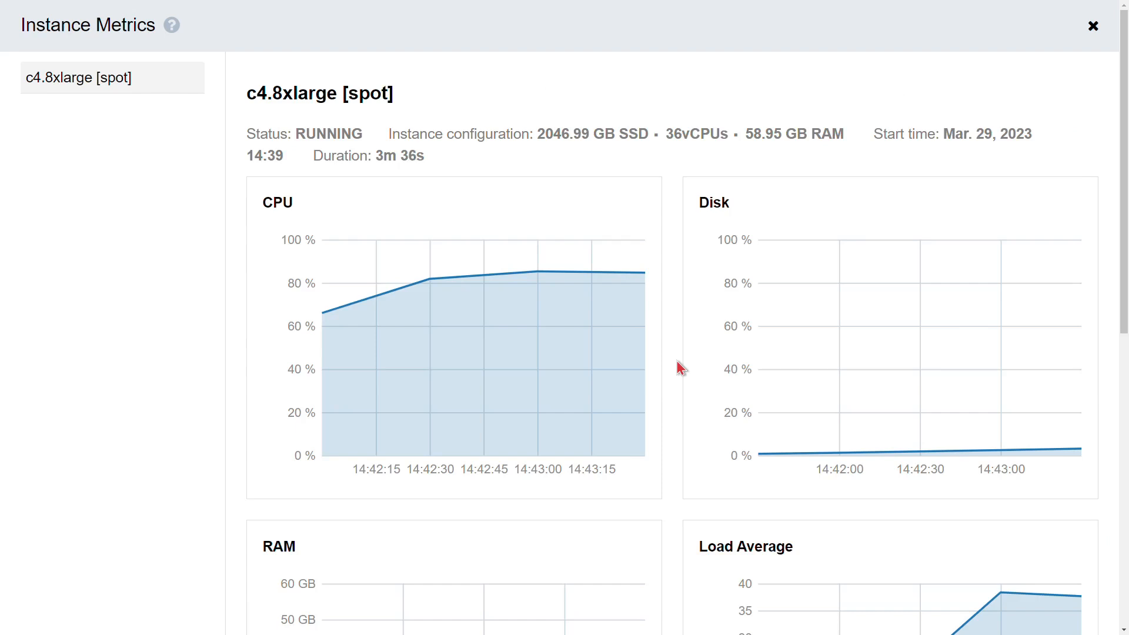
mouse_move(610, 265)
scroll(682, 438, down, 6)
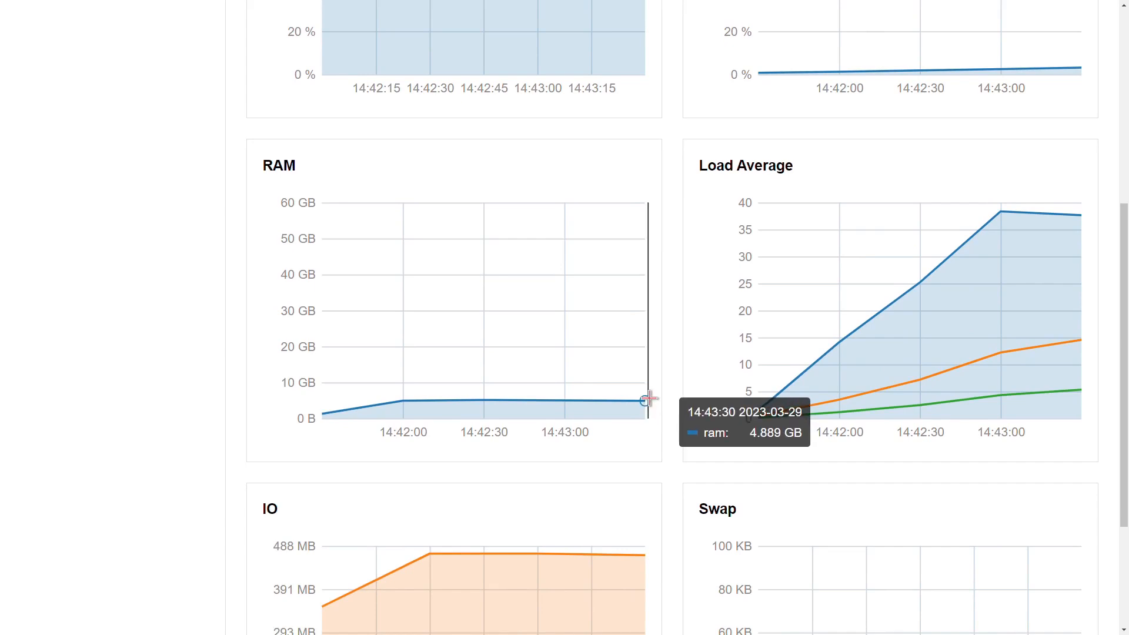
Examine the IO and Swap charts in the instance metrics
scroll(680, 453, down, 3)
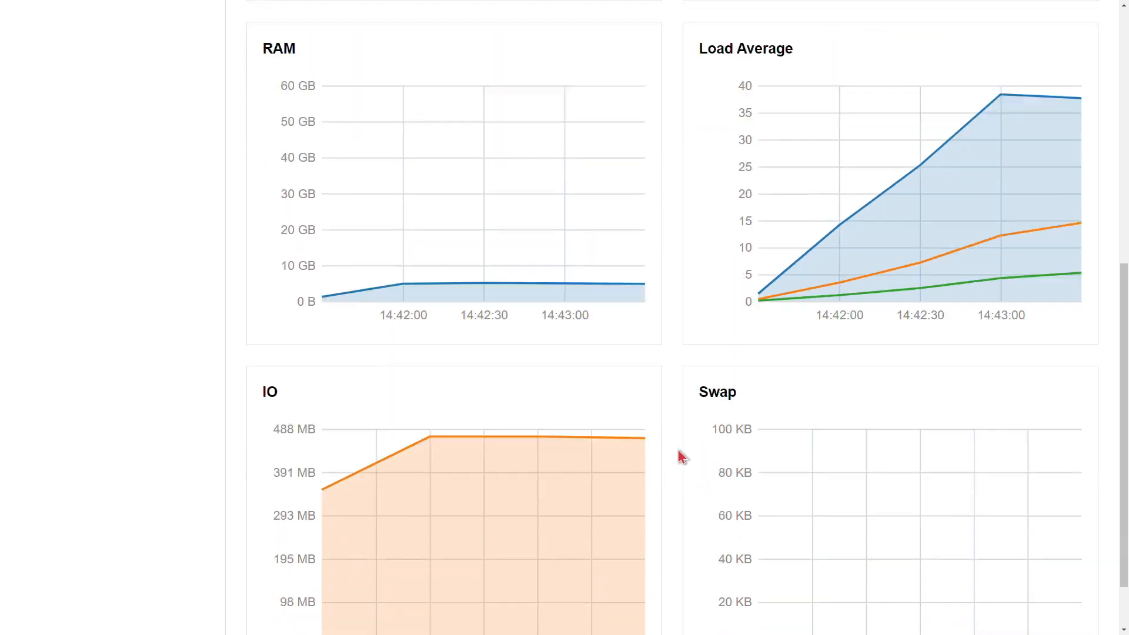
mouse_move(637, 364)
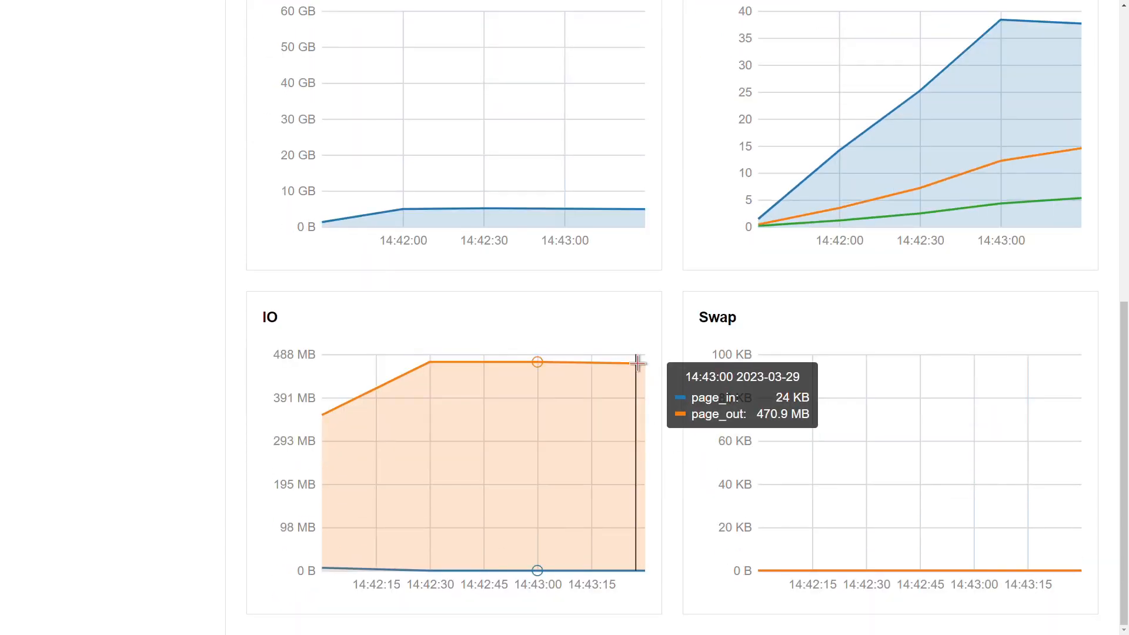
scroll(678, 422, up, 4)
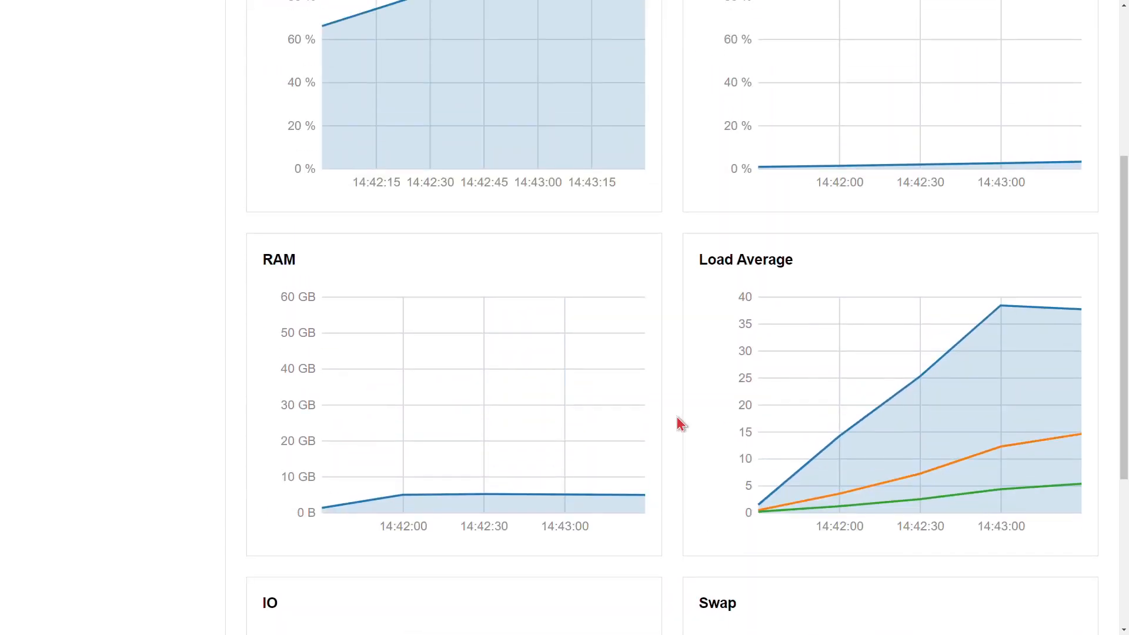
scroll(676, 416, up, 4)
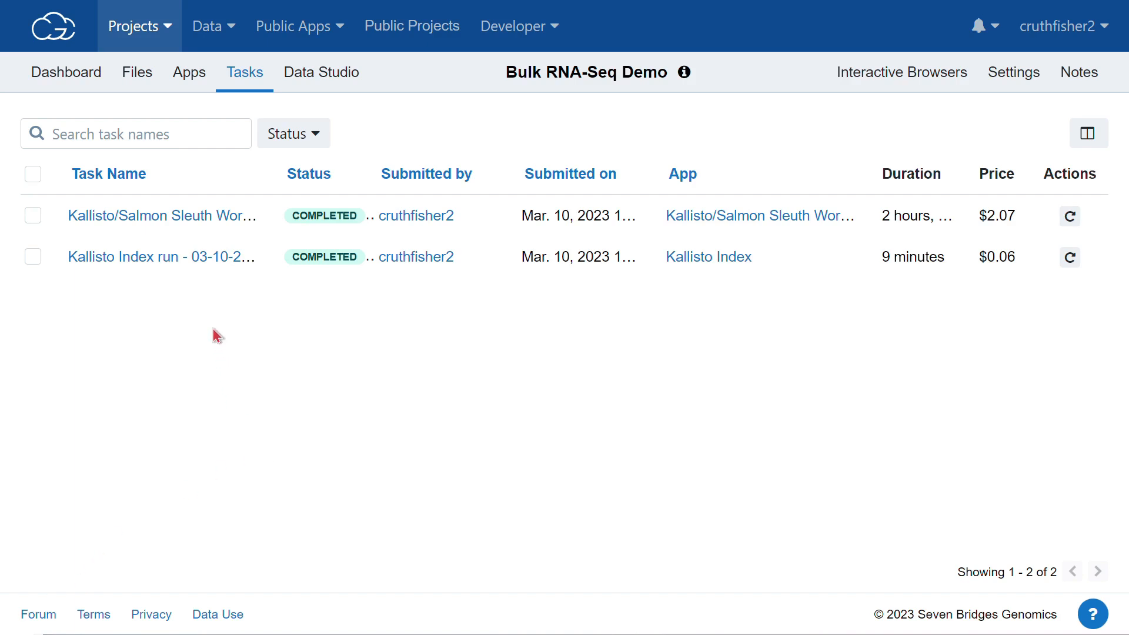
Open the stats of the completed Kallisto/Salmon Sleuth run in Bulk RNA-Seq Demo and pin the sbg_choose_pseudoaligner and kallisto_quant_0_46_0 details
click(179, 218)
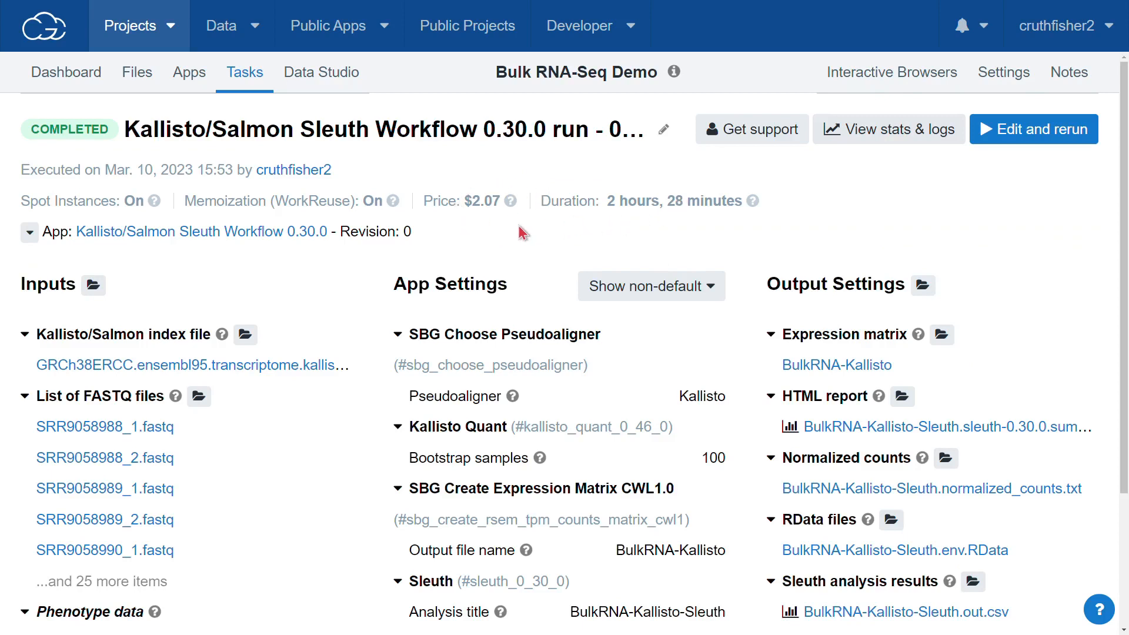
click(859, 141)
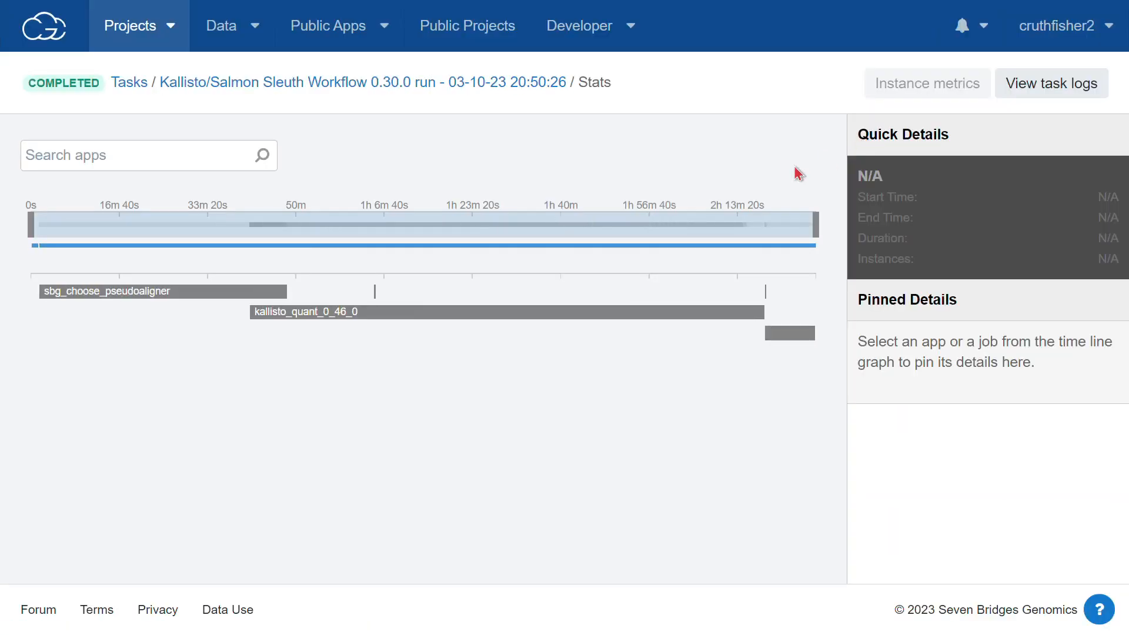
click(177, 299)
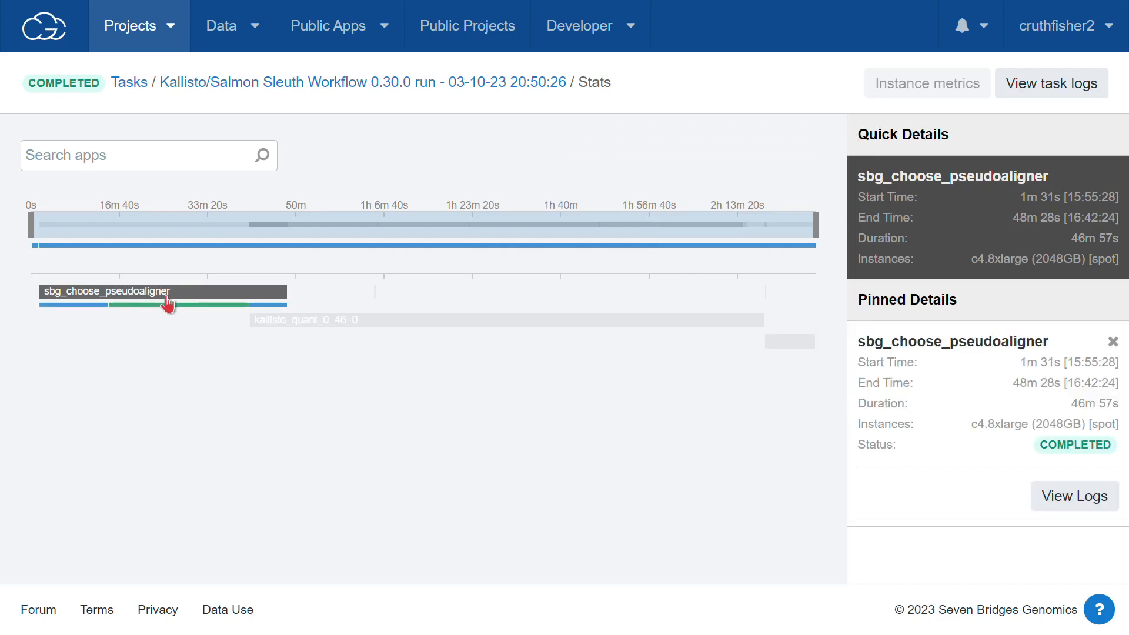
click(427, 331)
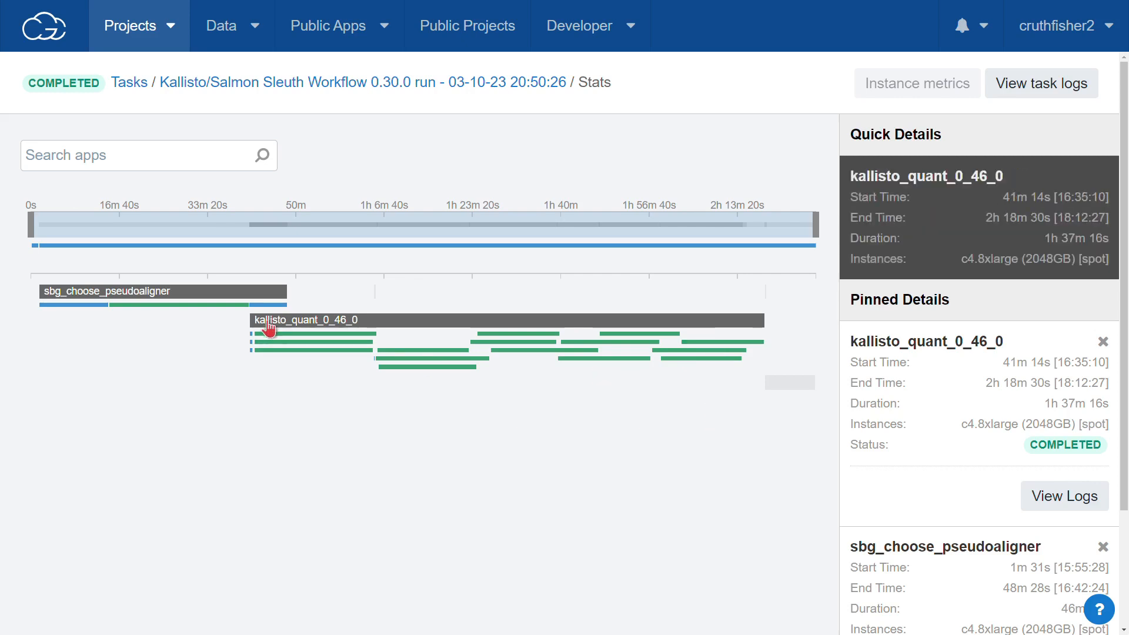
mouse_move(547, 342)
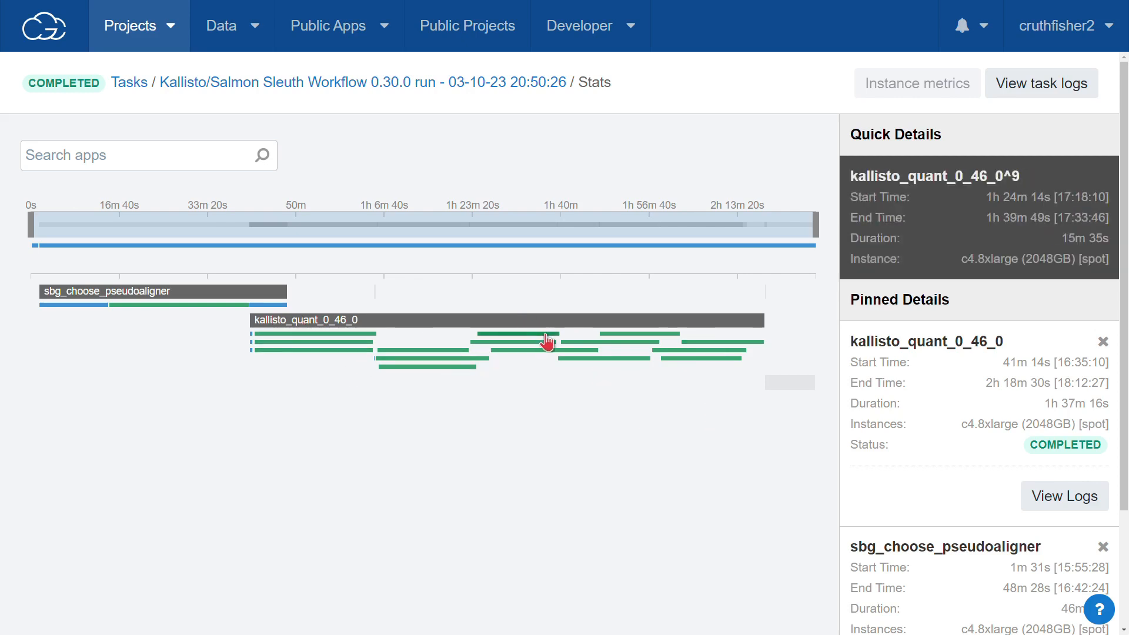
Pin the details of the sleuth_0_30_0 app and its job, and view the job's job.err.log
click(787, 388)
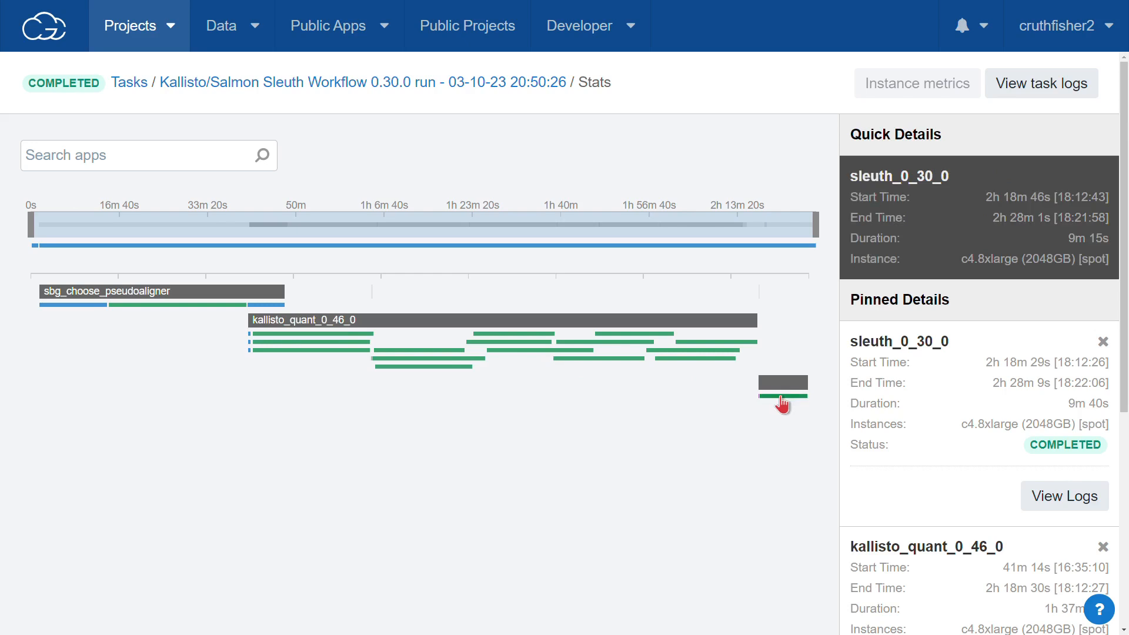
click(782, 397)
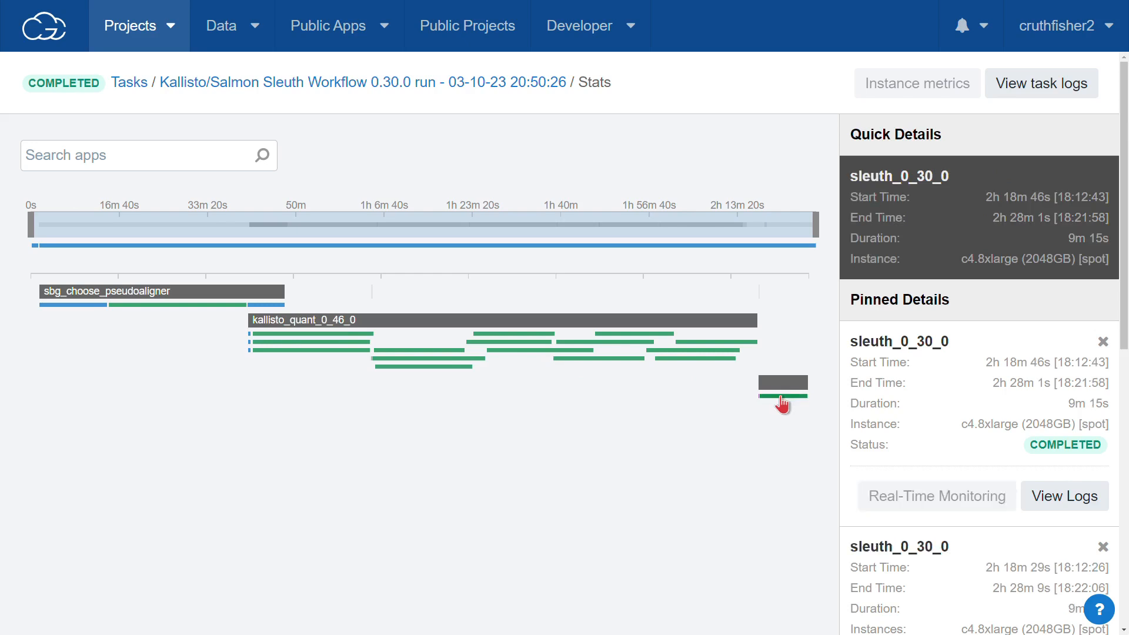
click(1072, 505)
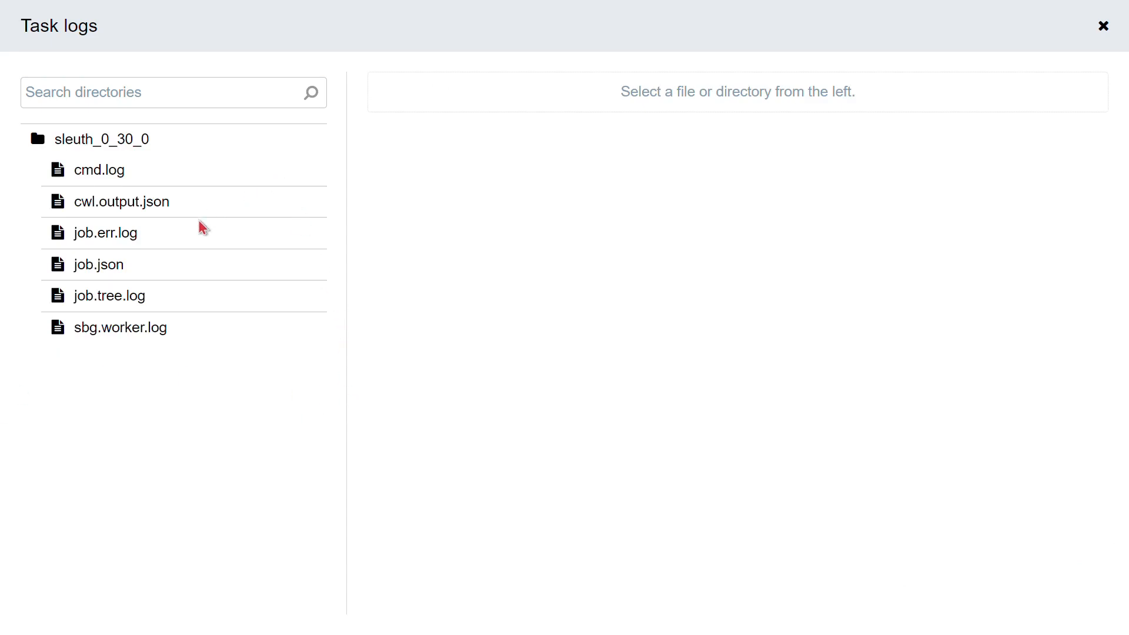
click(106, 238)
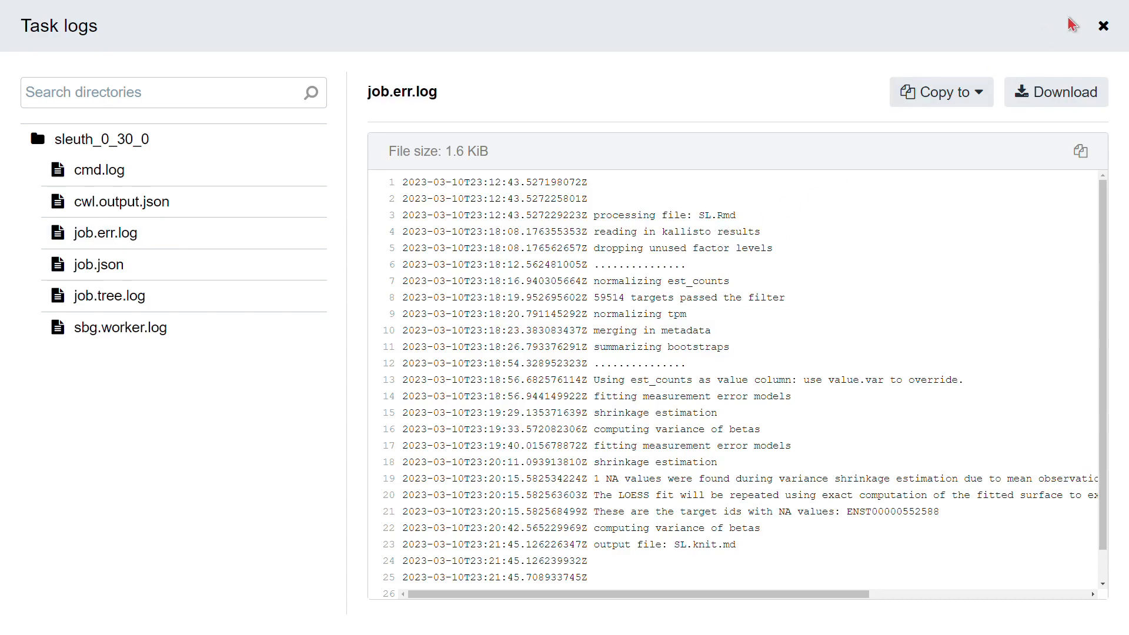
click(1103, 26)
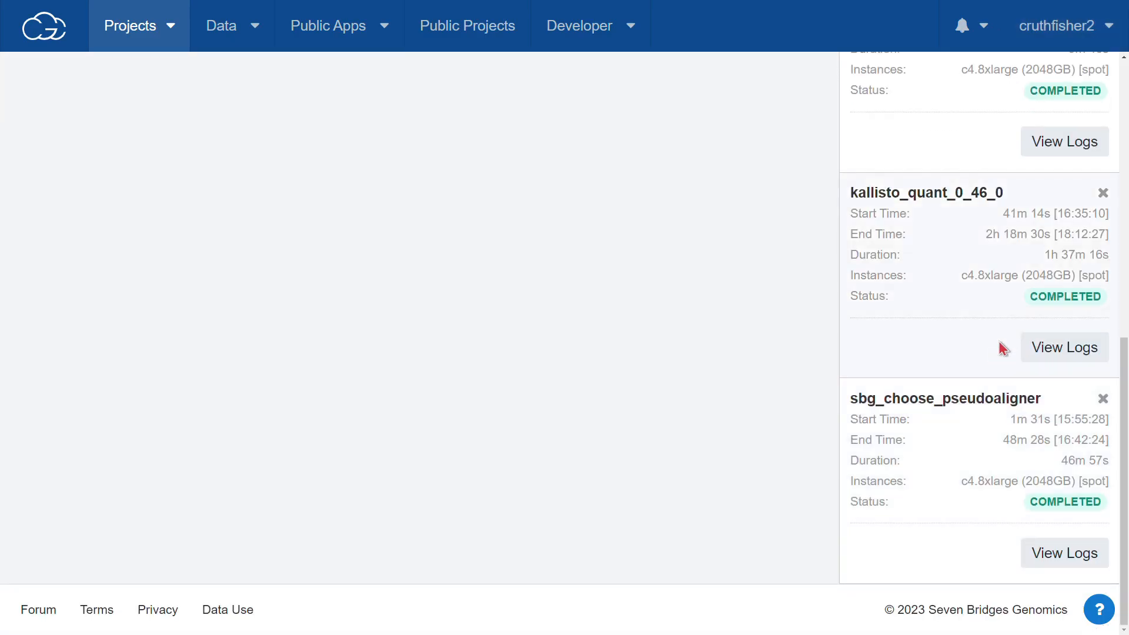
Open the kallisto_quant_0_46_0 logs and view job.err.log in the kallisto_quant_0_46_0_7_s folder
click(1064, 353)
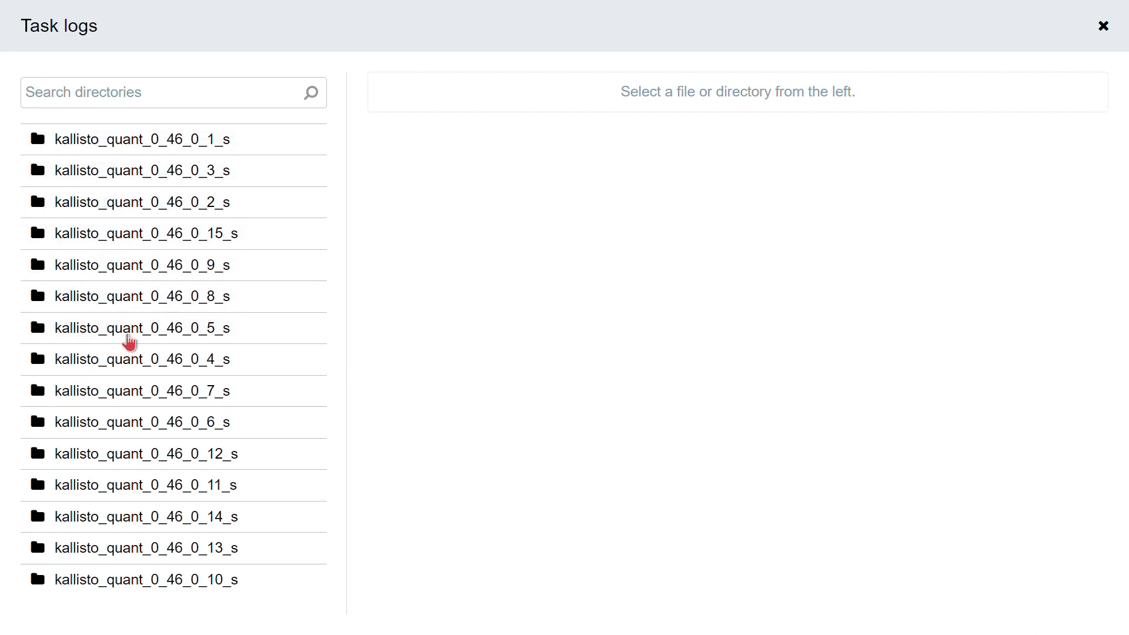
click(126, 393)
scroll(134, 479, down, 3)
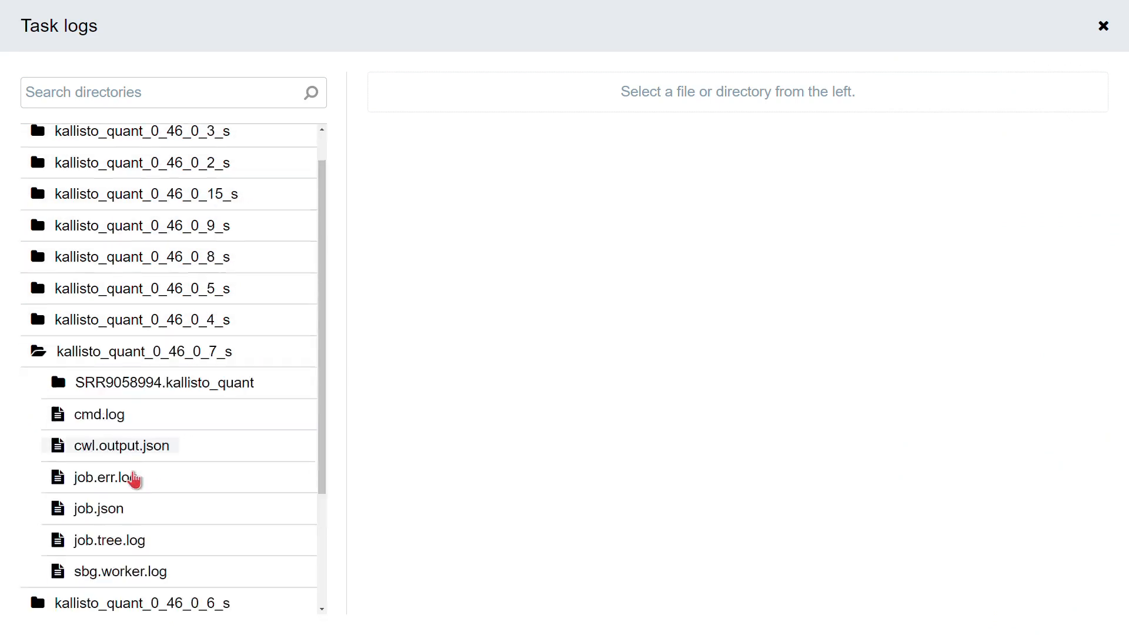
click(103, 318)
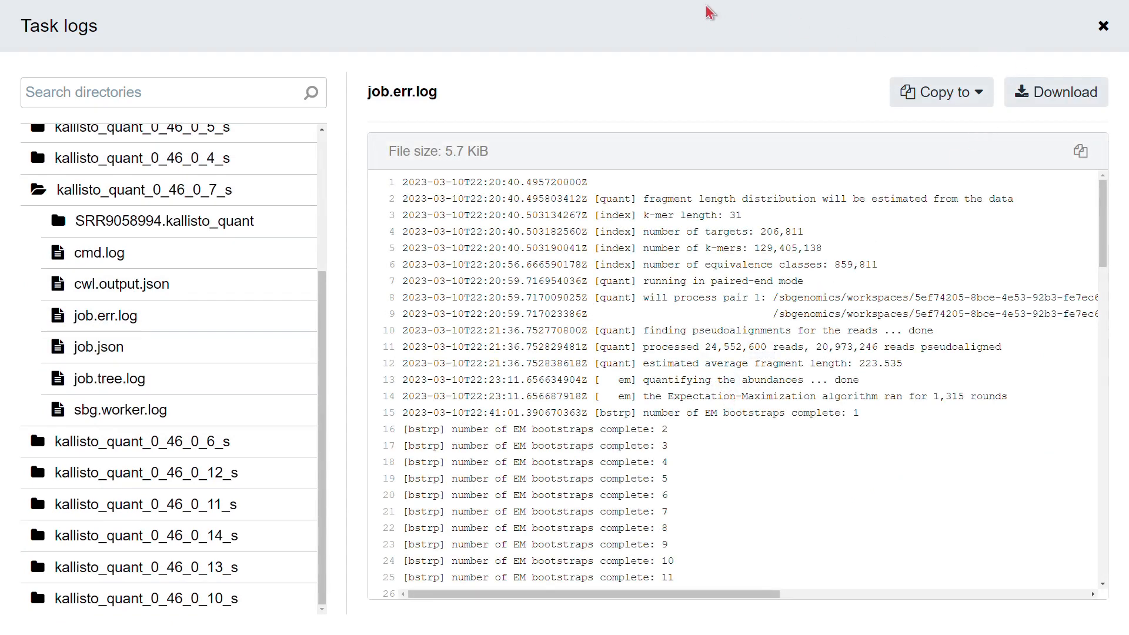
click(1103, 26)
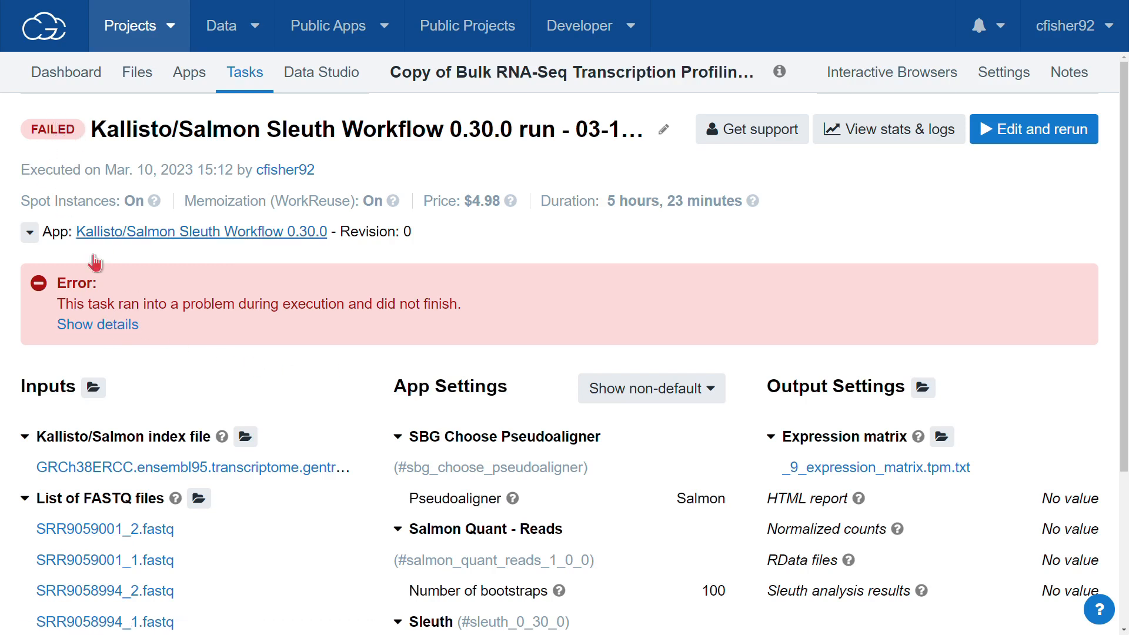
Show the failed Kallisto/Salmon Sleuth task's error details and read the full error message in its sleuth_0_30_0 job.err.log
click(75, 330)
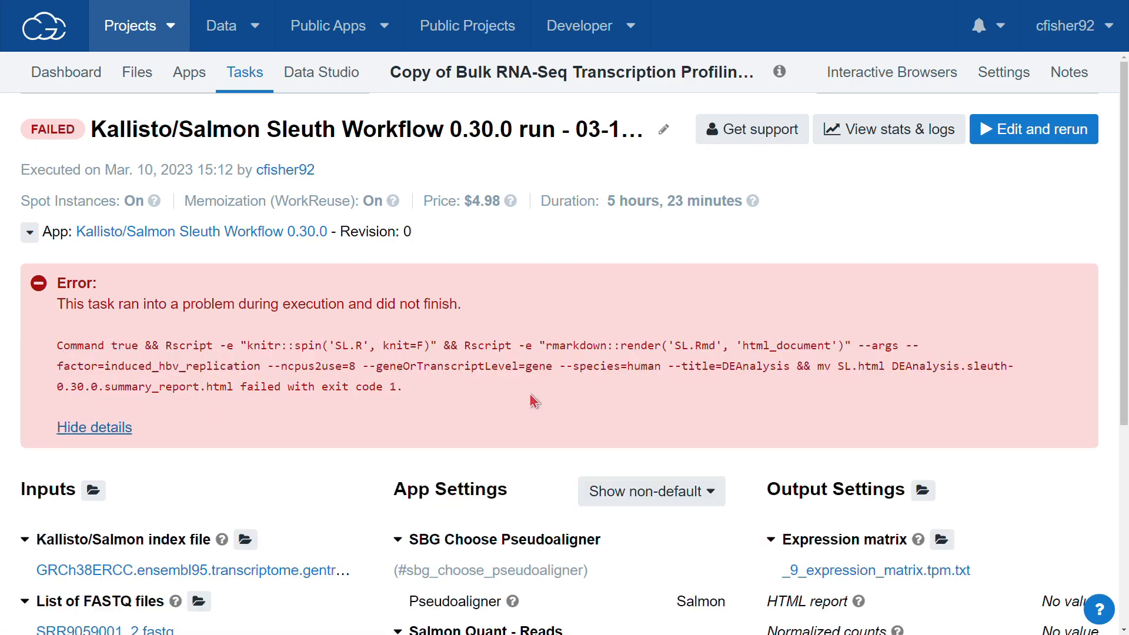
click(860, 142)
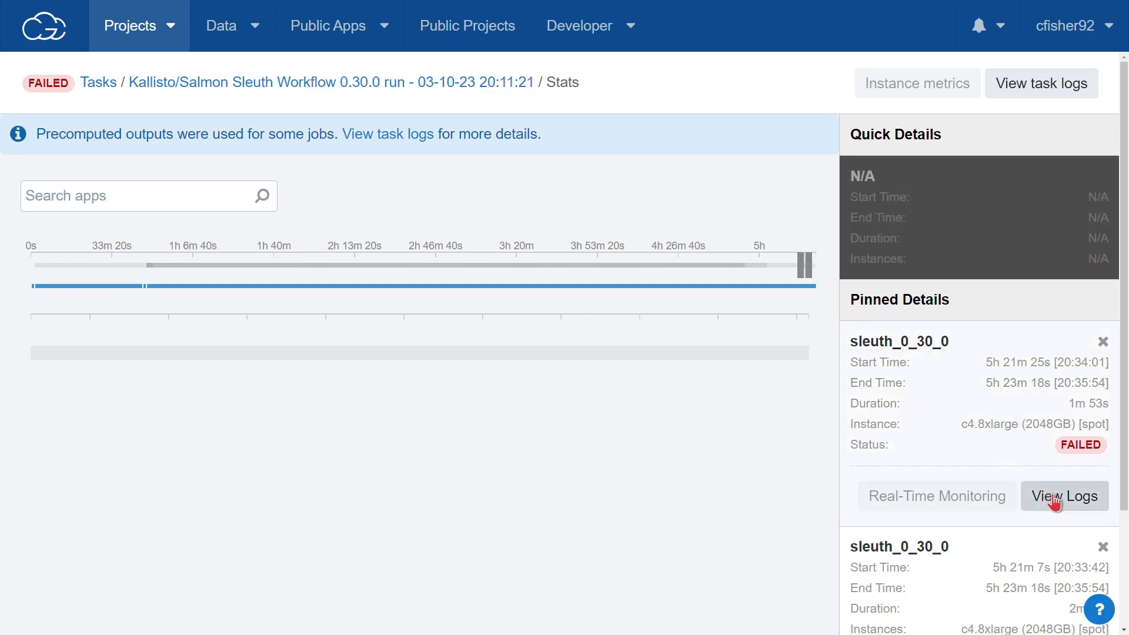
click(1053, 499)
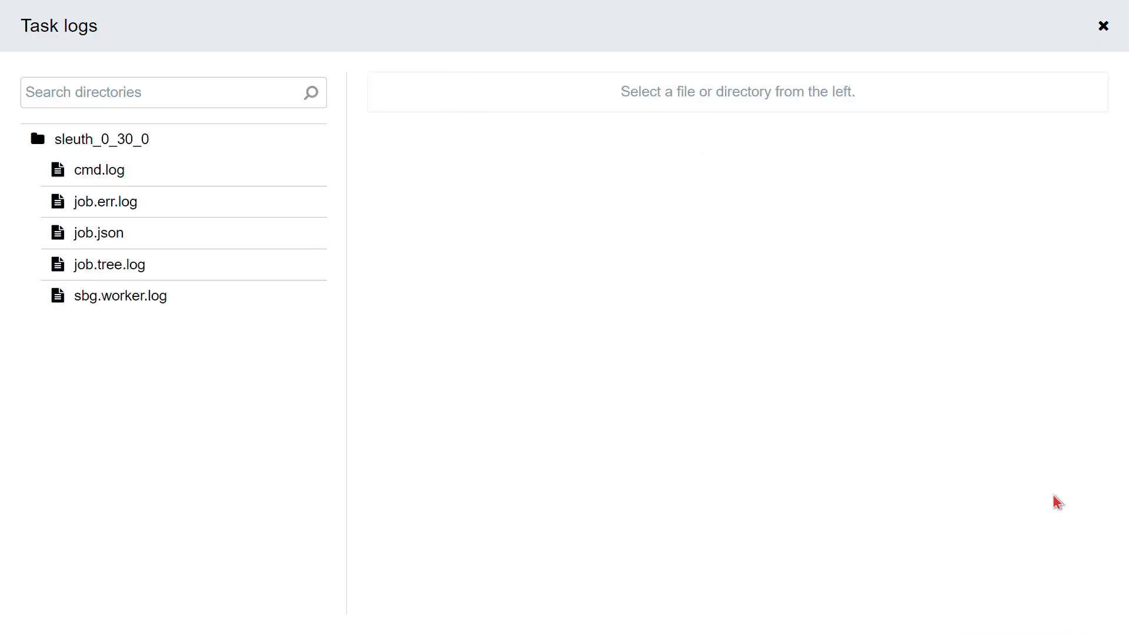
click(101, 207)
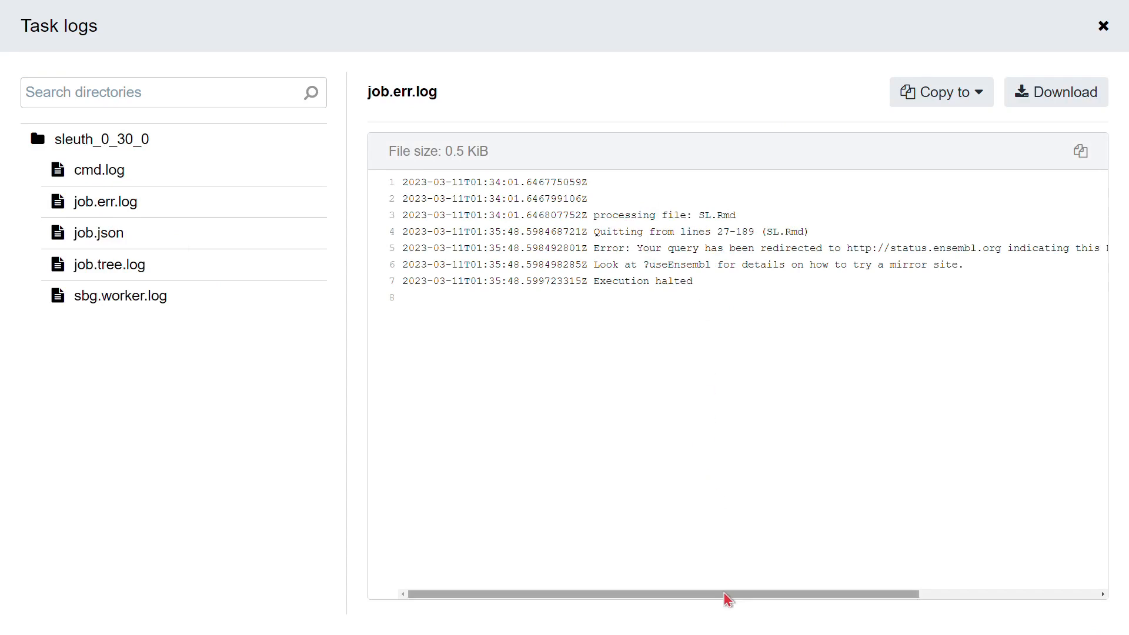
drag(729, 595, 864, 573)
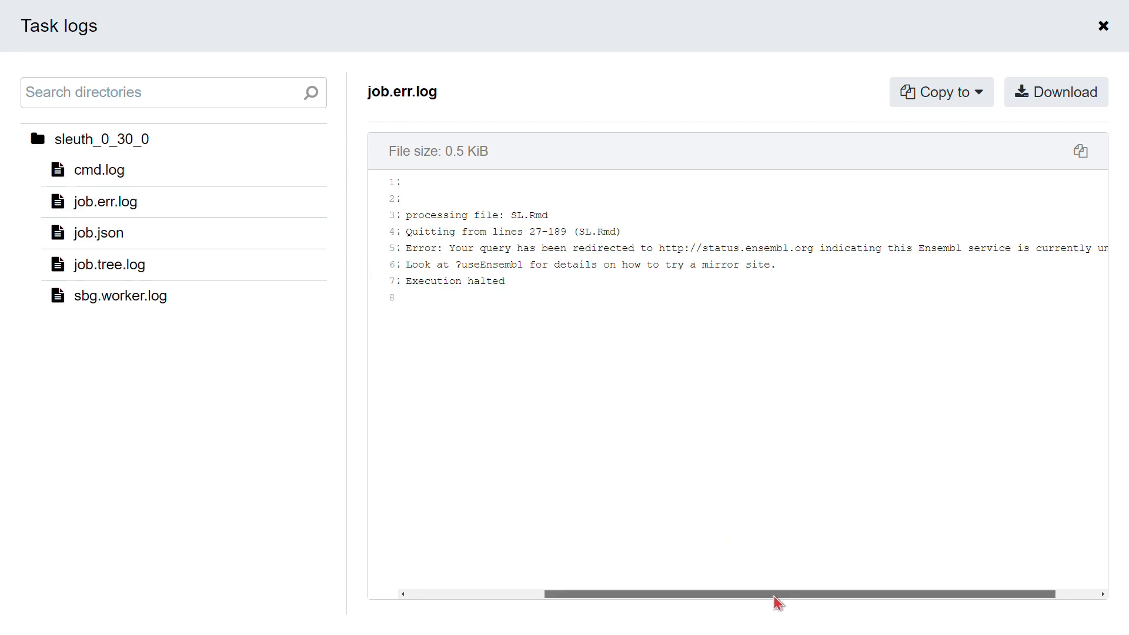
drag(776, 602, 863, 574)
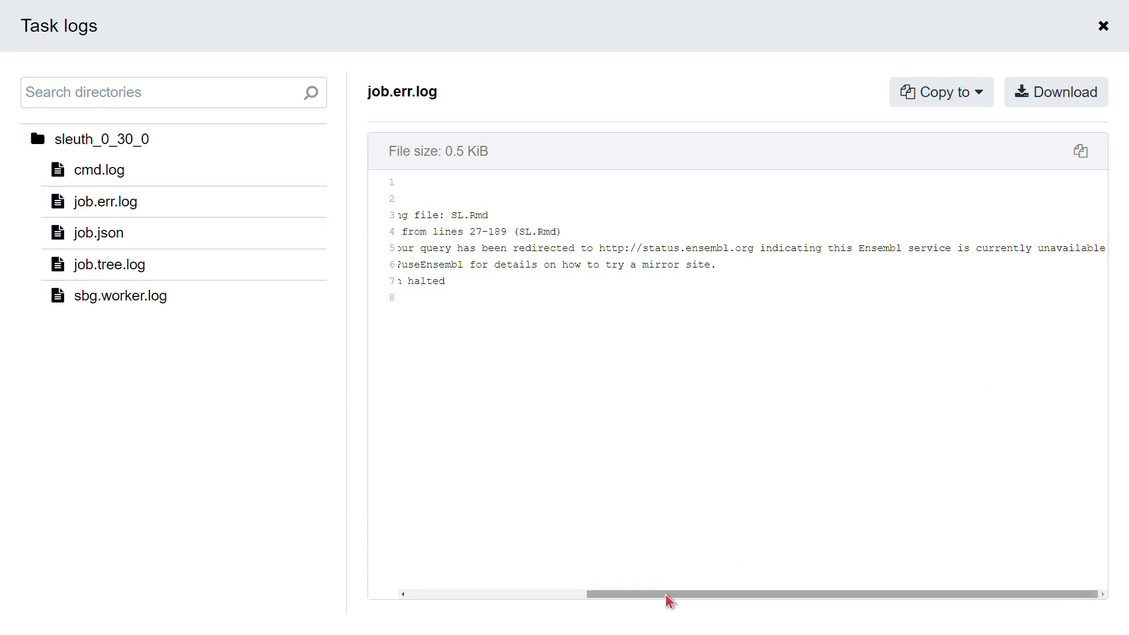
drag(668, 595, 429, 617)
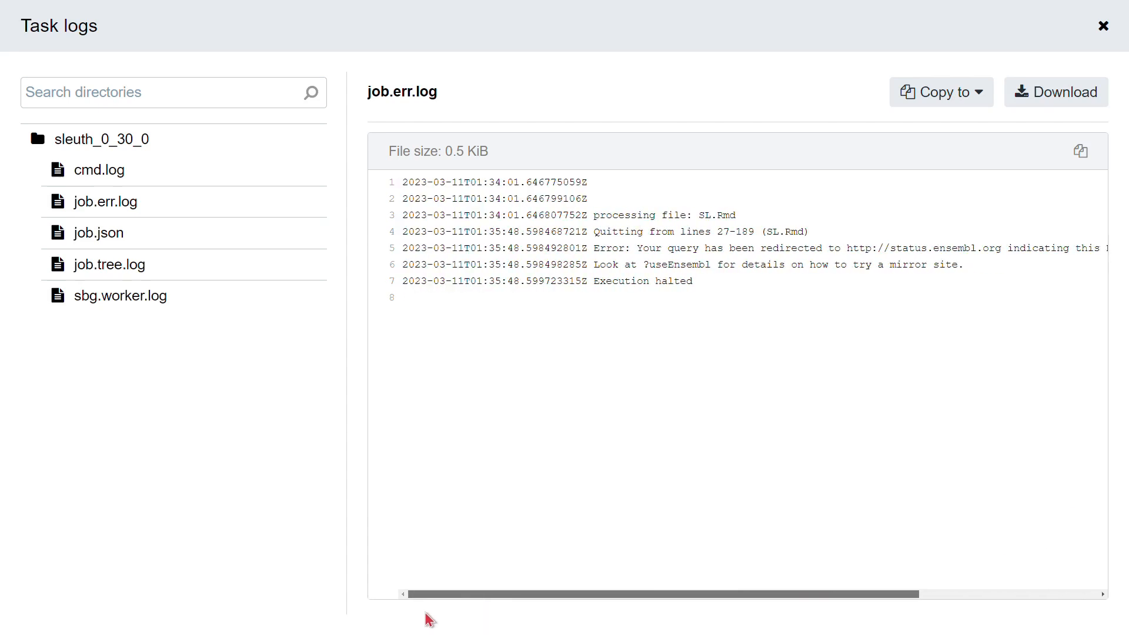
click(1104, 26)
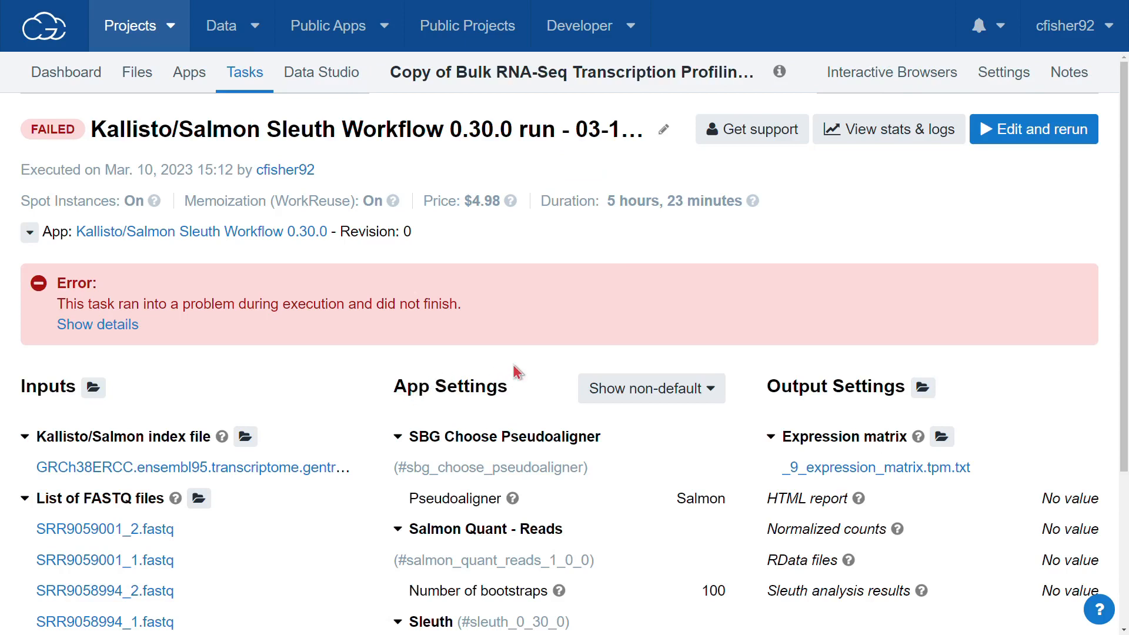
Set network access to Allow network access in the project's execution settings
click(1001, 75)
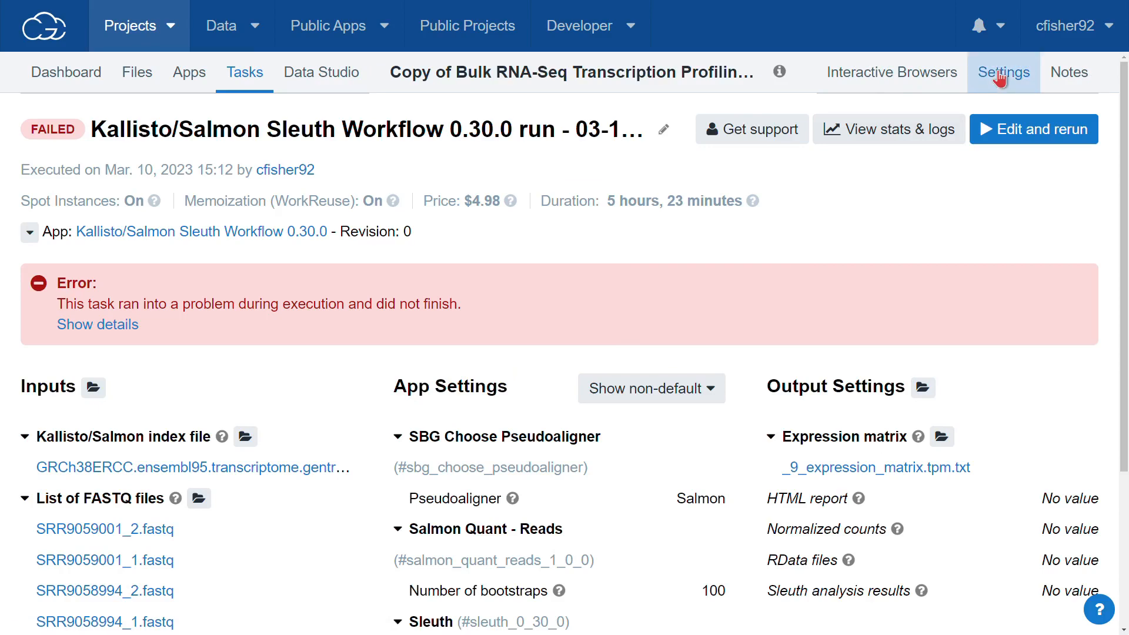
scroll(423, 330, down, 6)
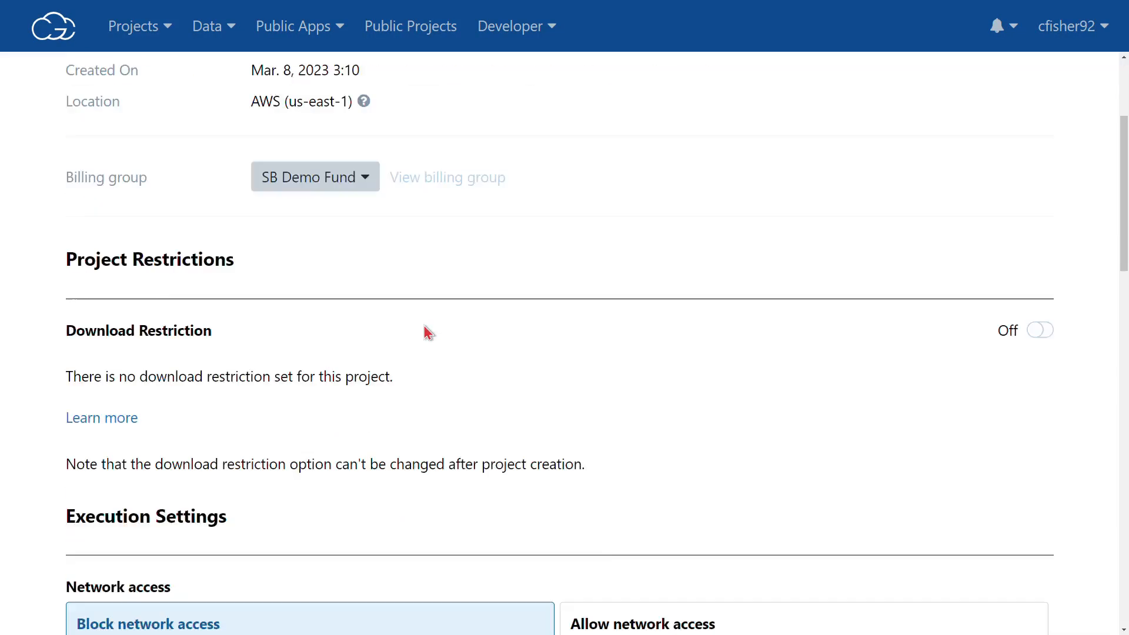
scroll(427, 304, down, 5)
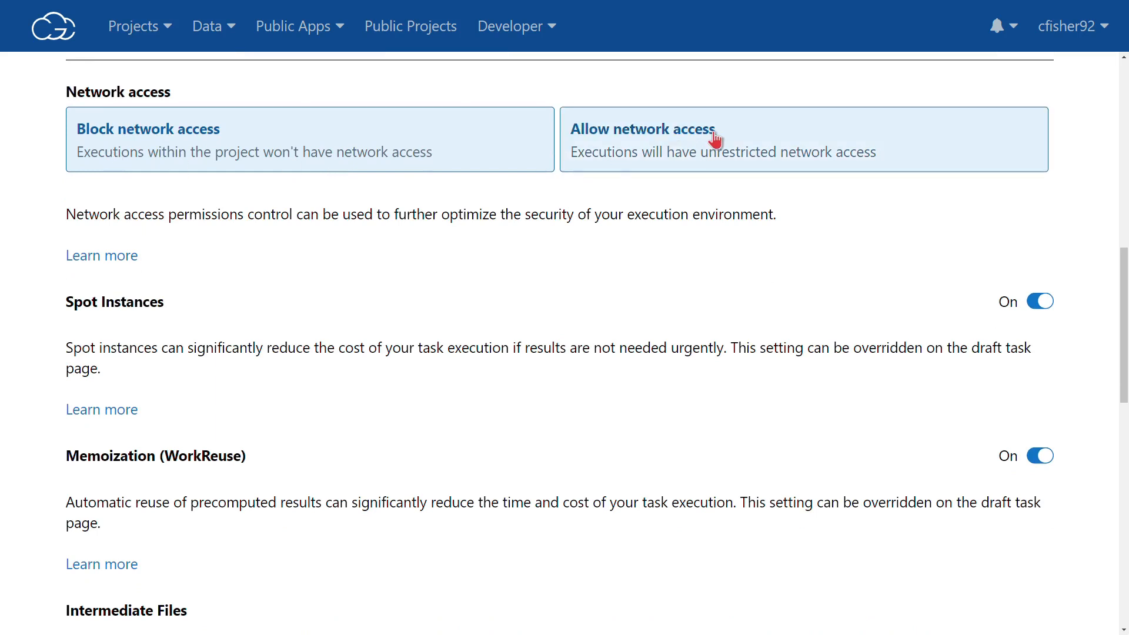
click(745, 144)
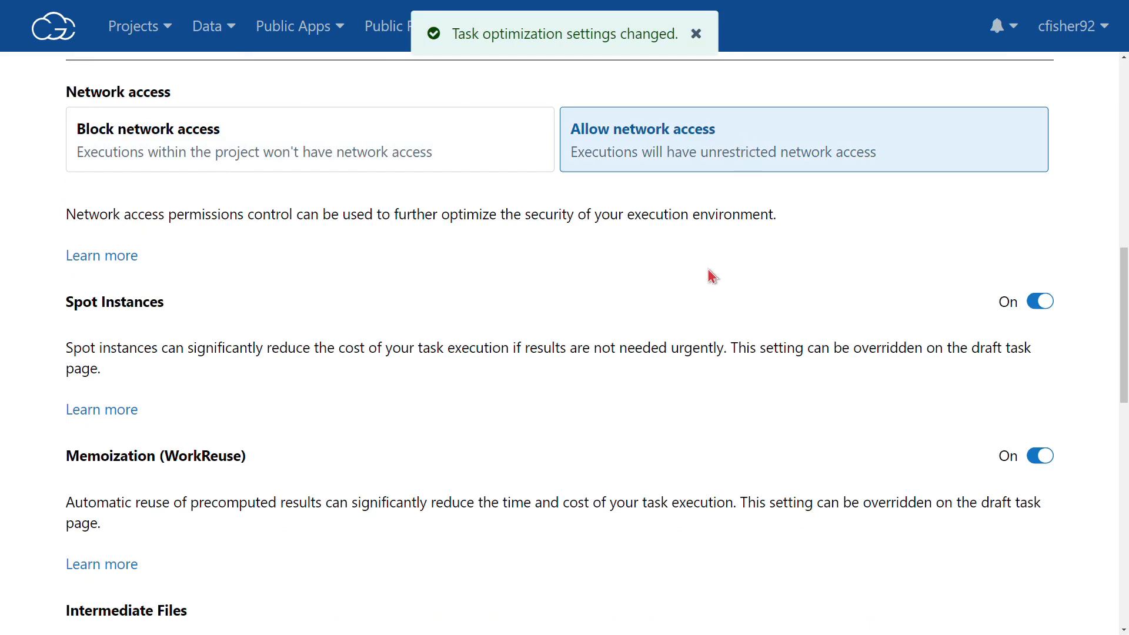
scroll(711, 277, up, 10)
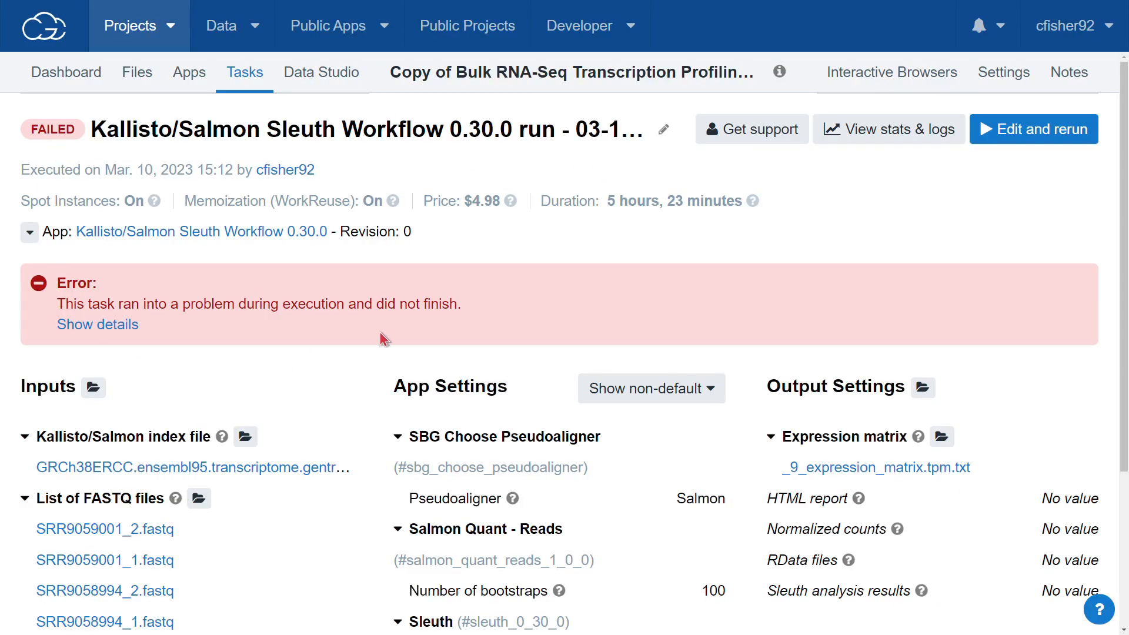
Draft a support request for the failed task: "I tried to run Kallisto and Sleuth and got an error. Please help!", with the support team invitation enabled
click(736, 147)
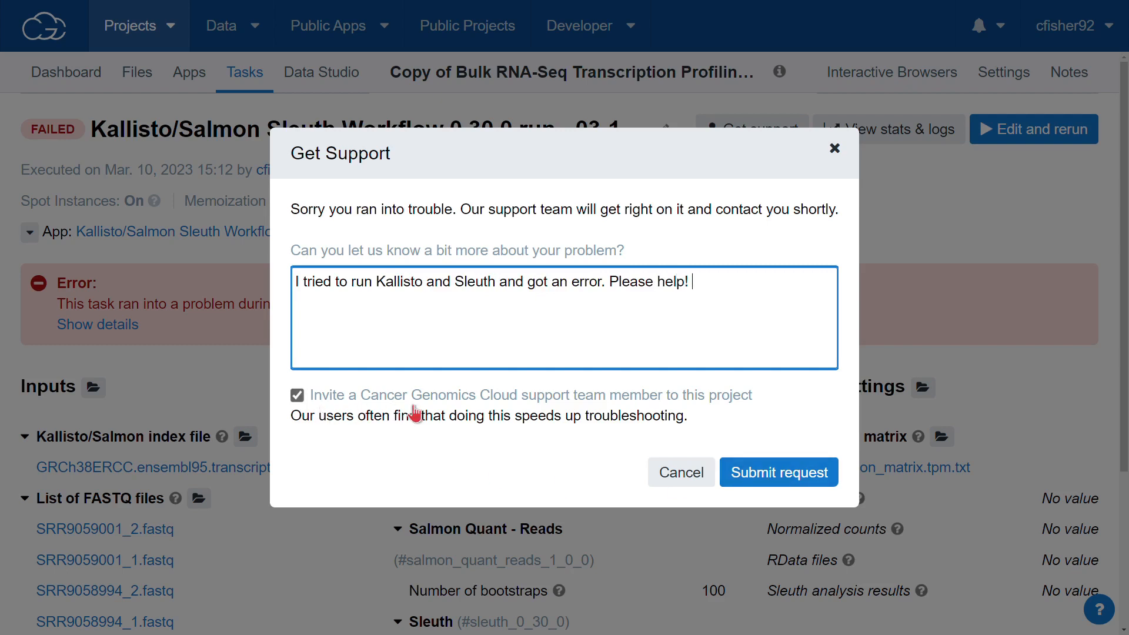
click(494, 396)
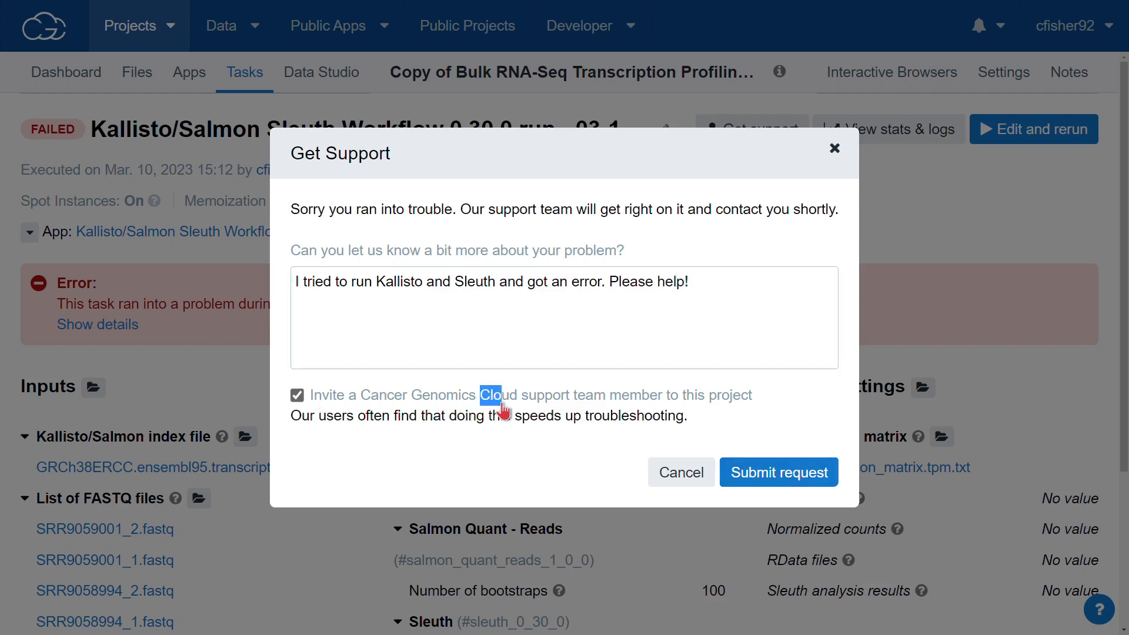
click(675, 399)
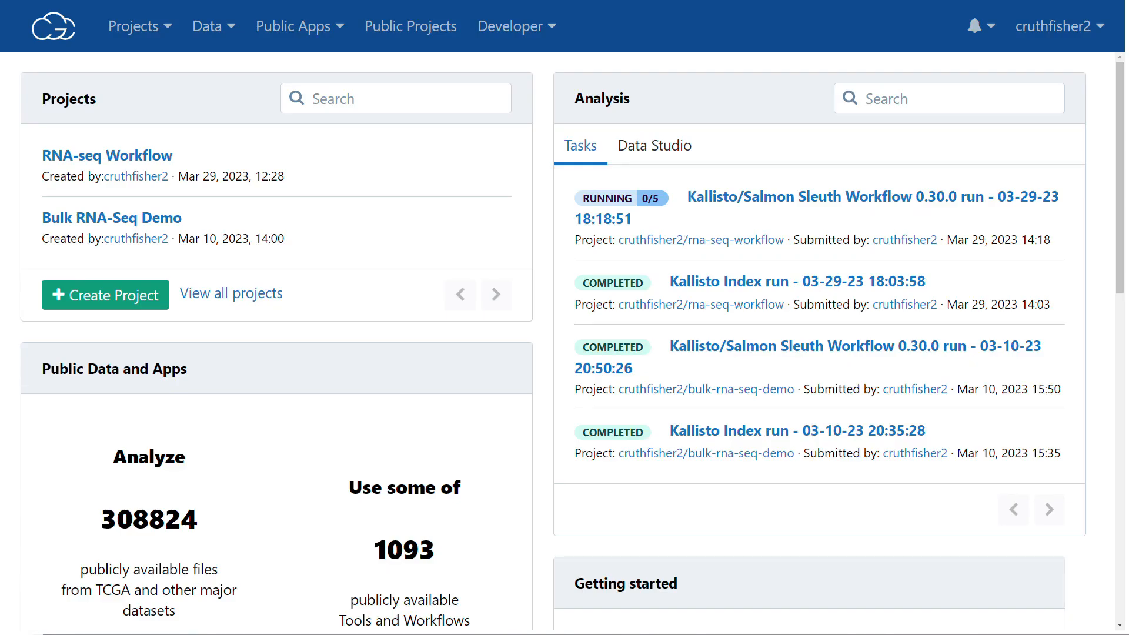
Open the completed Kallisto/Salmon Sleuth Workflow 0.30.0 run - 03-10-23 20:50:26 task
click(721, 356)
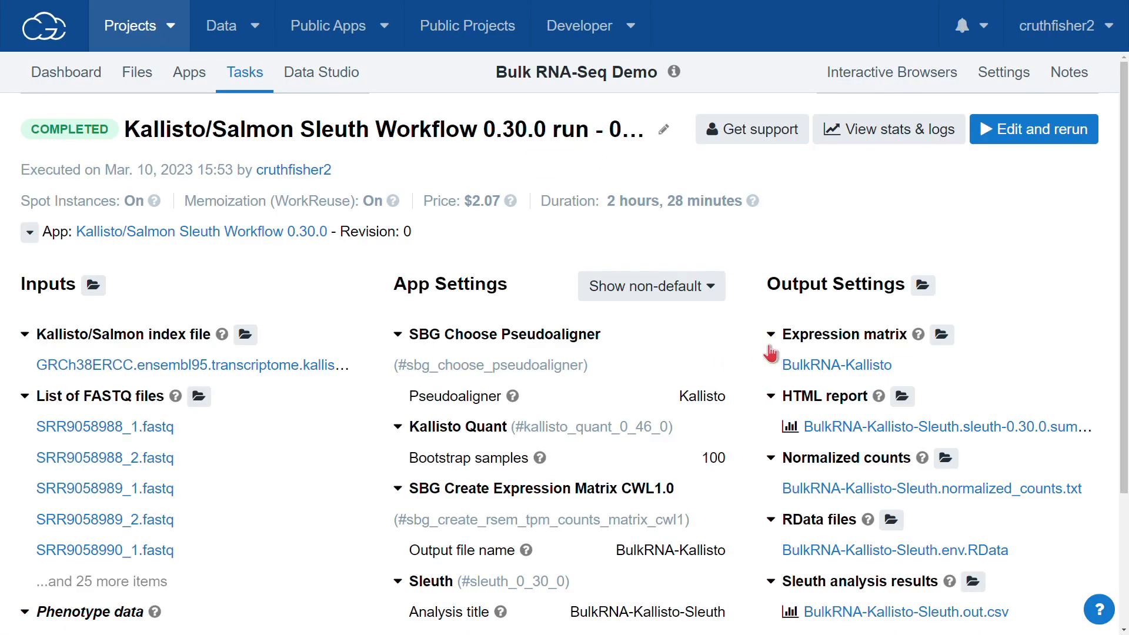
Open the task's expression matrix output BulkRNA-Kallisto, examine its raw per-transcript values across the samples, and return to the task
scroll(1041, 360, down, 2)
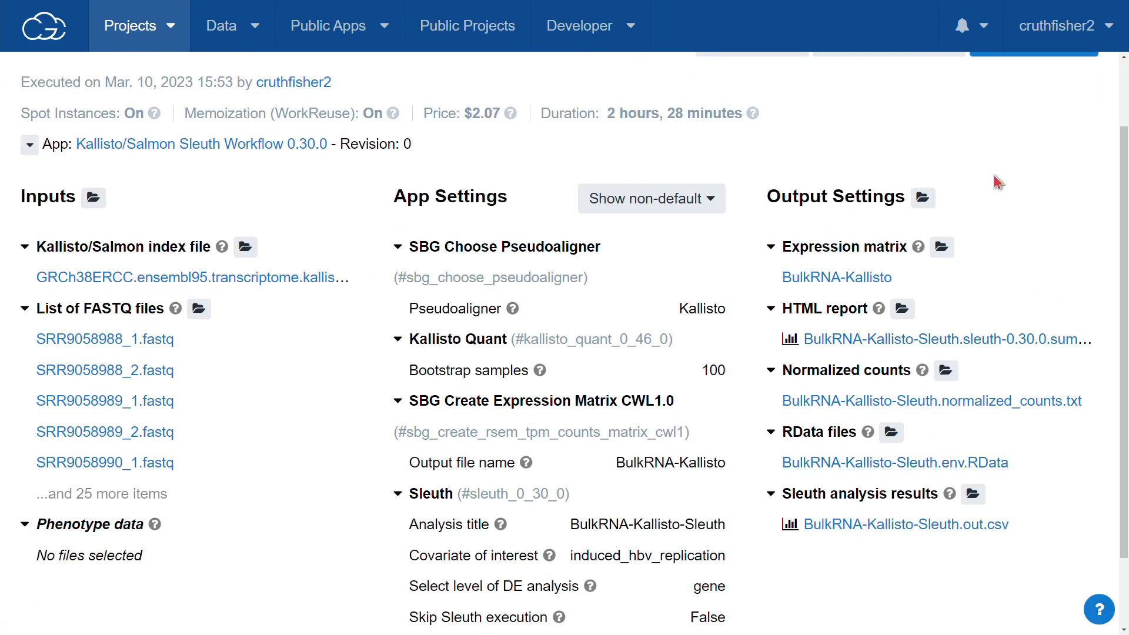
click(863, 289)
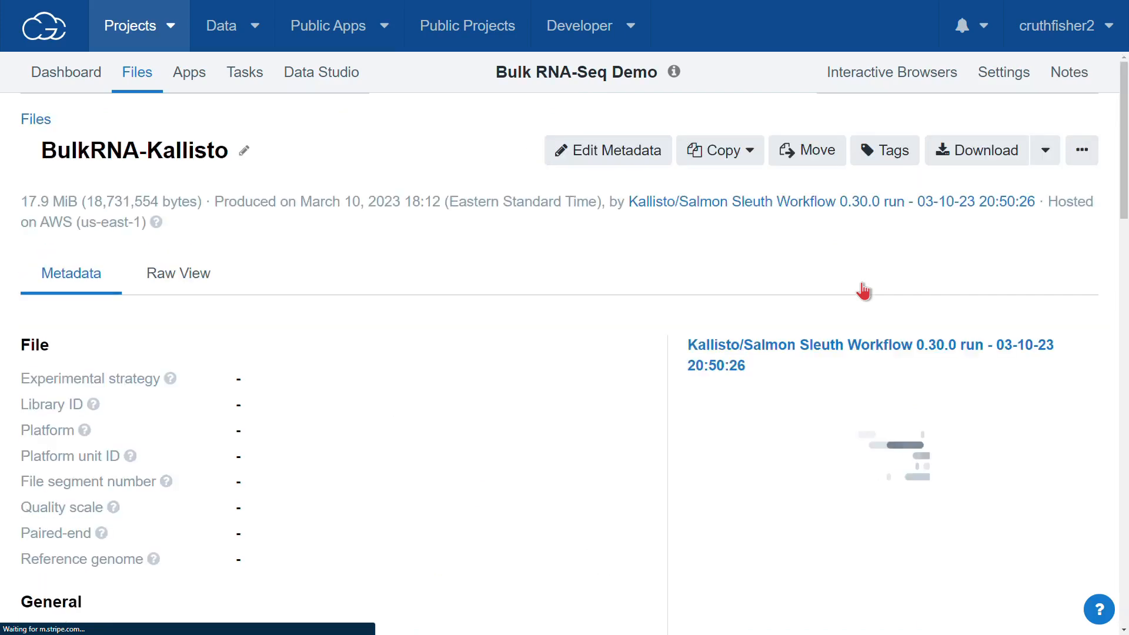
click(170, 284)
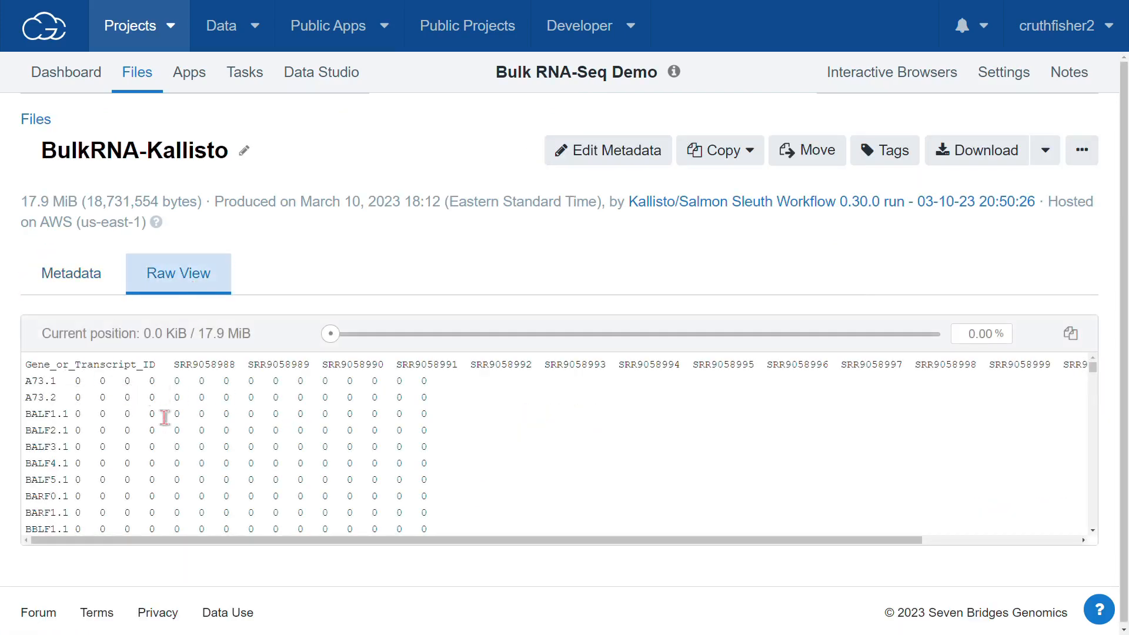
scroll(165, 417, down, 10)
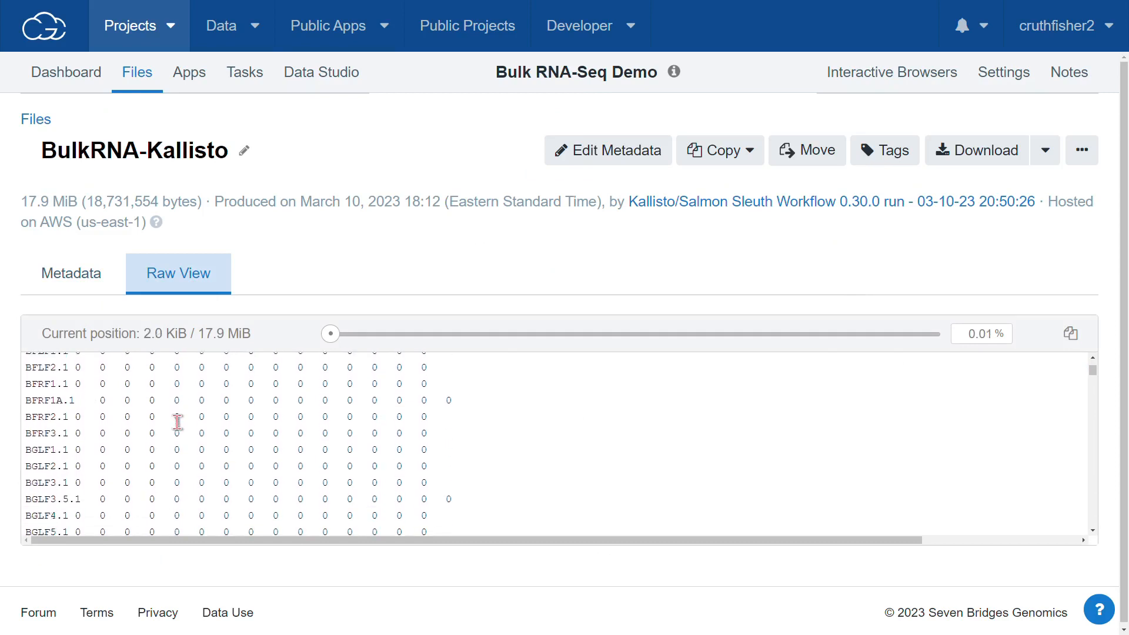
scroll(178, 422, down, 12)
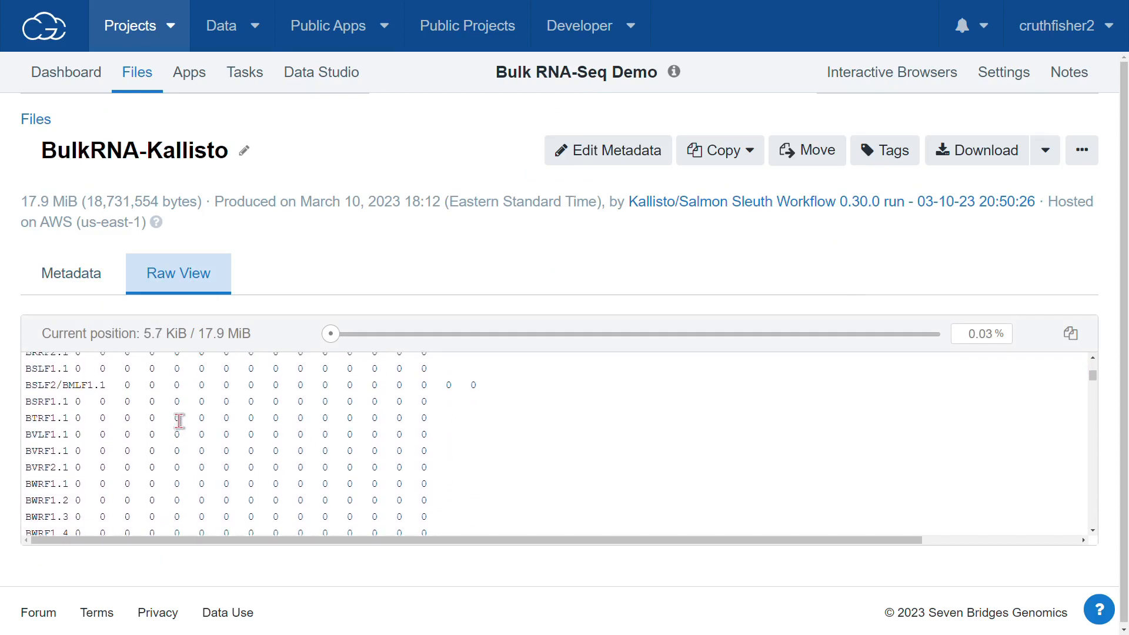
scroll(178, 421, down, 10)
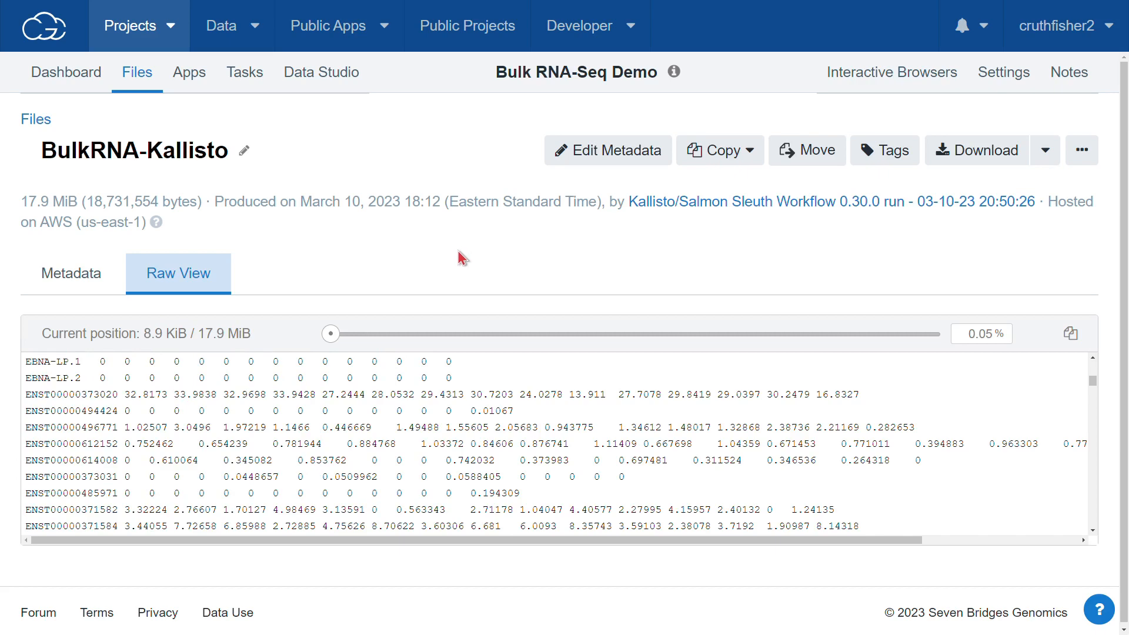
key(alt+Left)
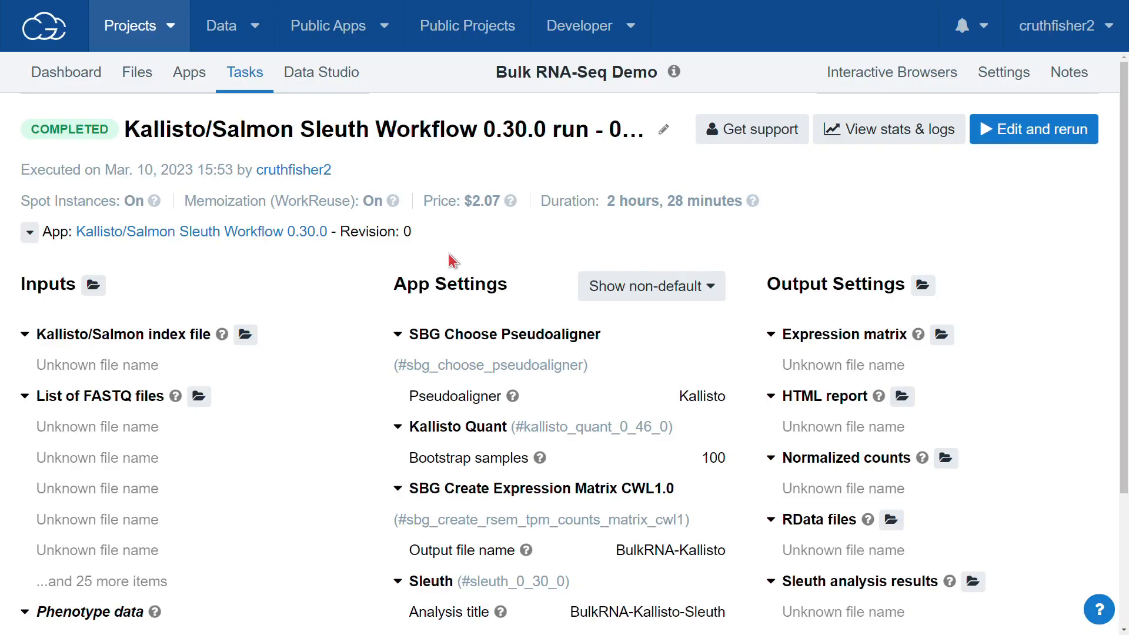
Open the task's HTML report and examine the induced_hbv_replication column of the sample table under Sleuth run information
scroll(1013, 342, down, 1)
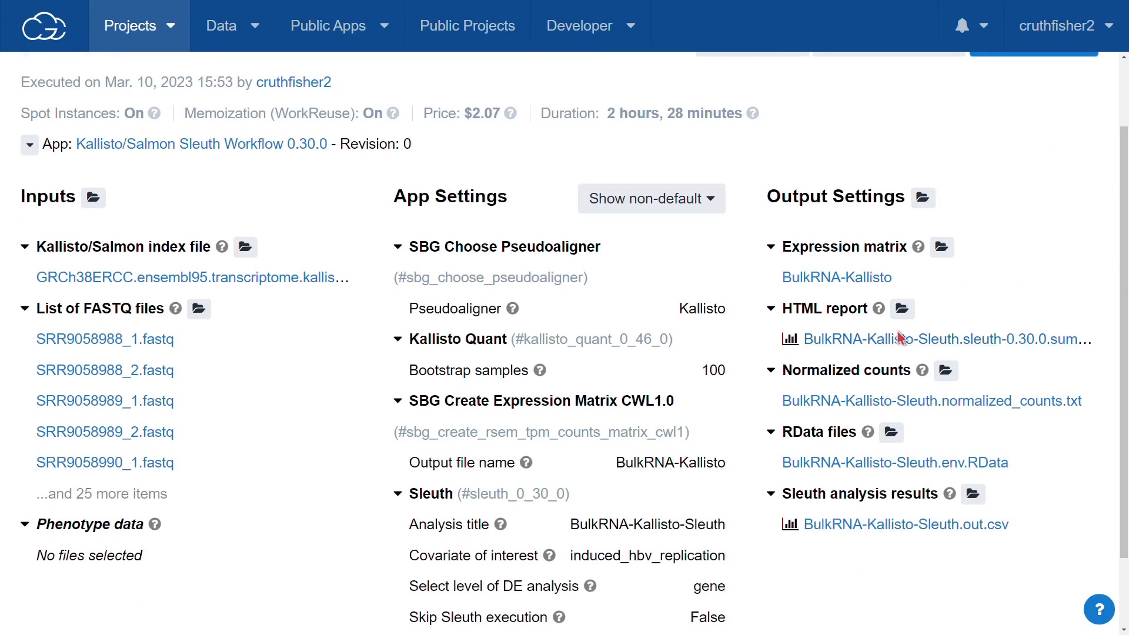
click(882, 344)
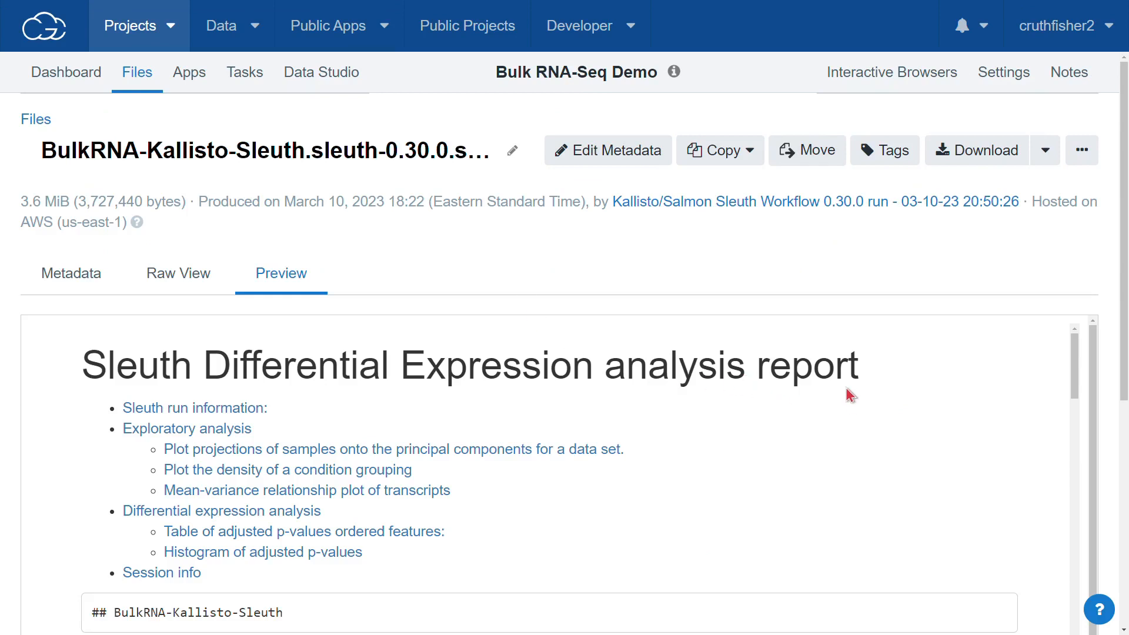
scroll(750, 433, down, 5)
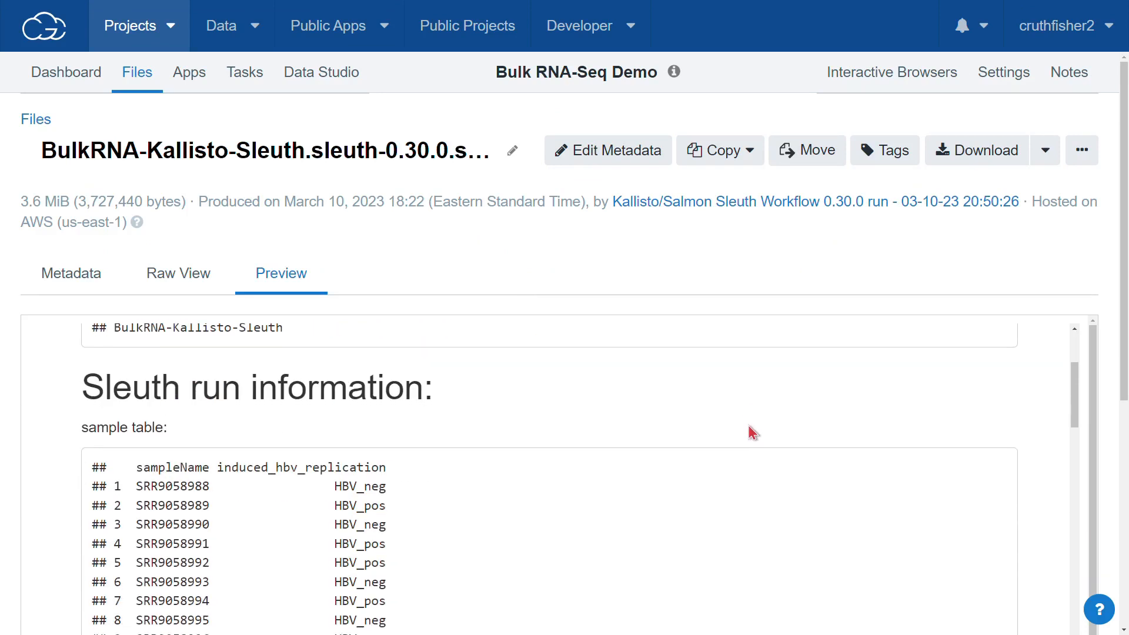
scroll(412, 442, down, 2)
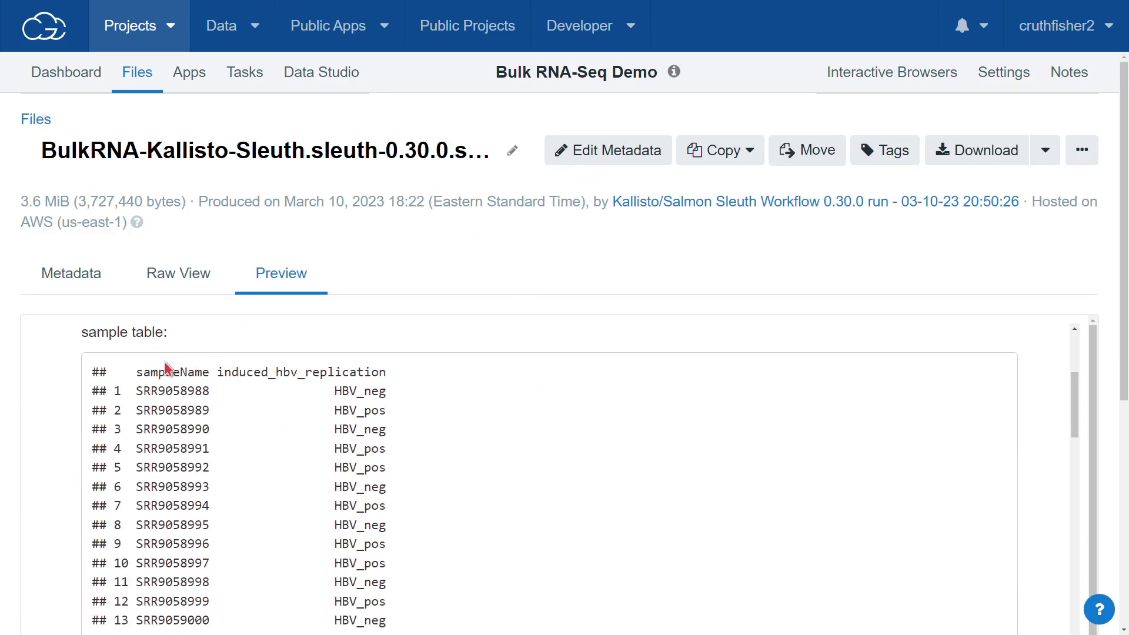
scroll(166, 369, up, 2)
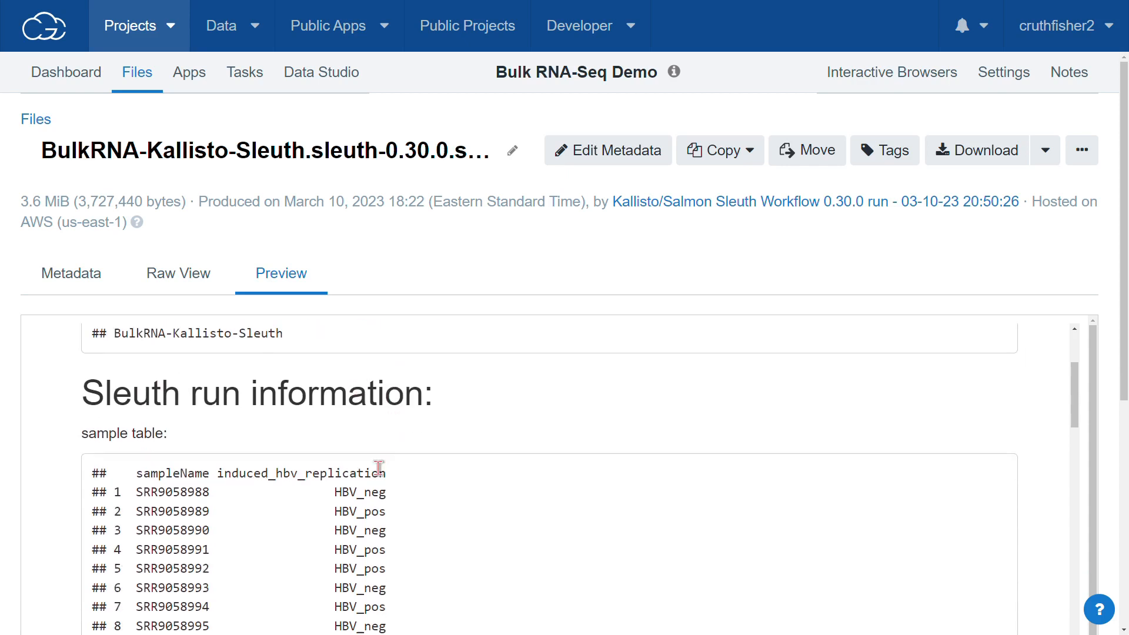
drag(217, 468, 396, 479)
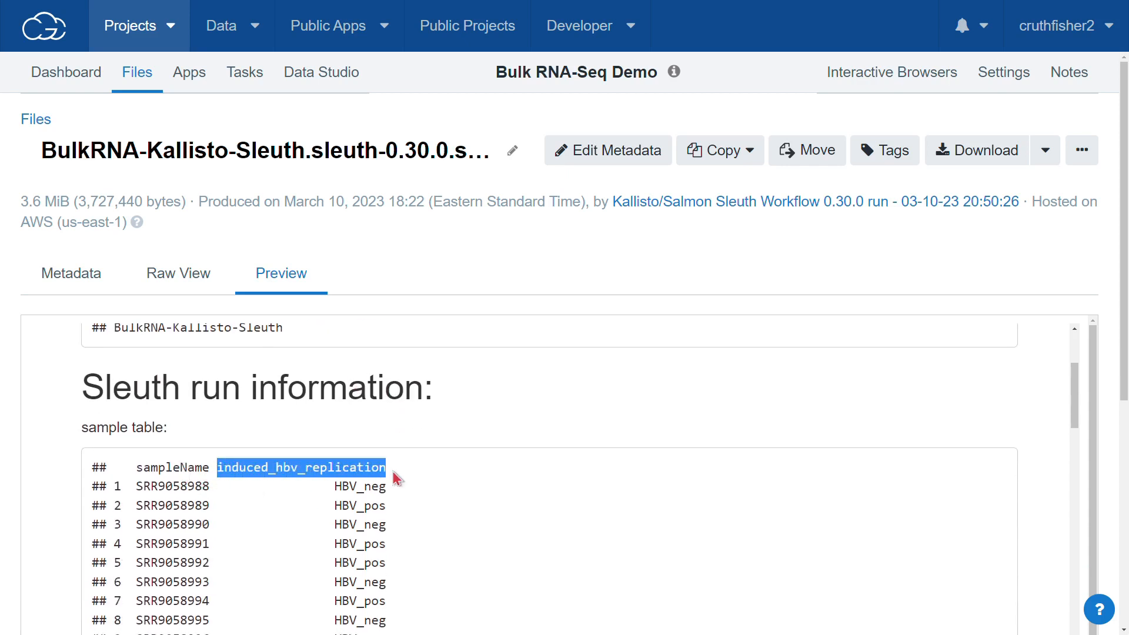
click(385, 492)
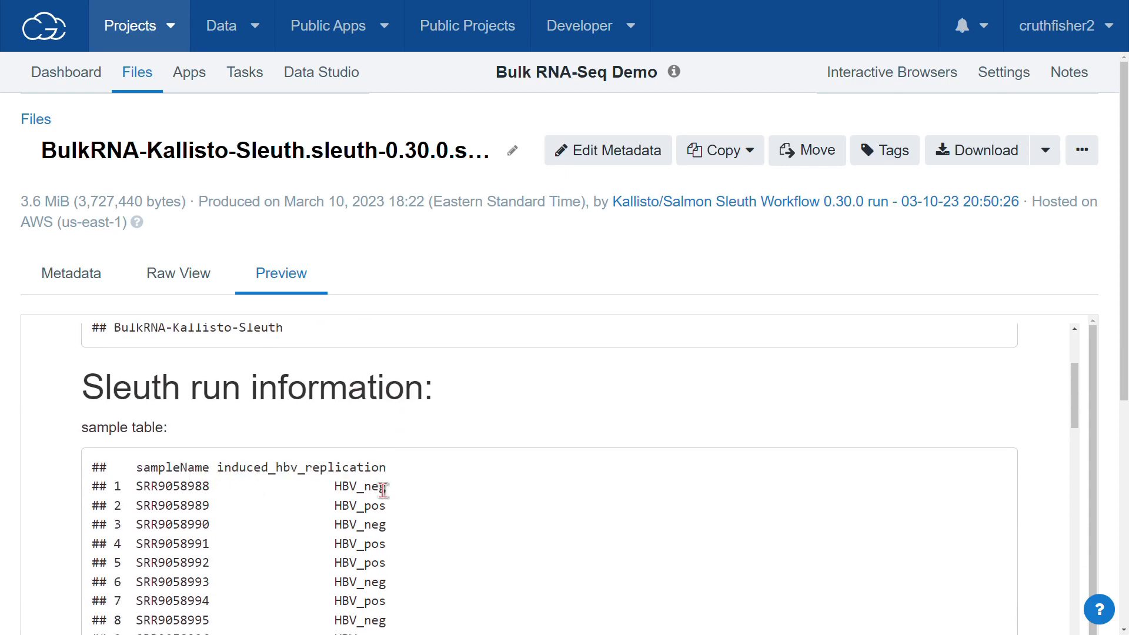
Examine the report's design formula and Exploratory analysis plots, including the principal components projection and the condition density plot
scroll(409, 497, down, 8)
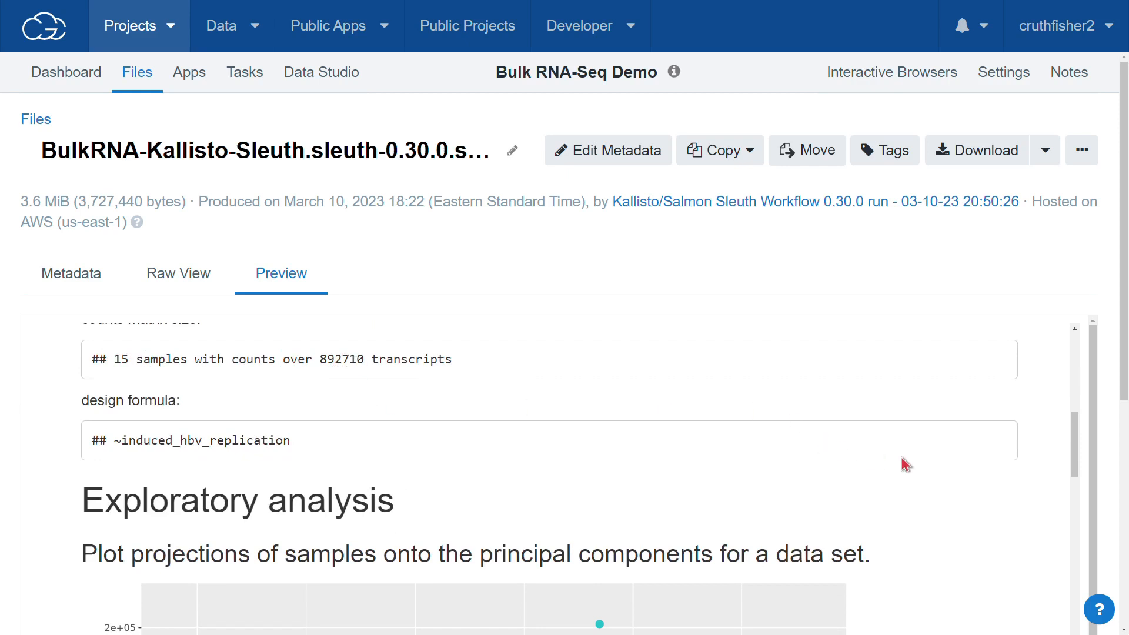
scroll(903, 458, down, 5)
scroll(906, 450, up, 3)
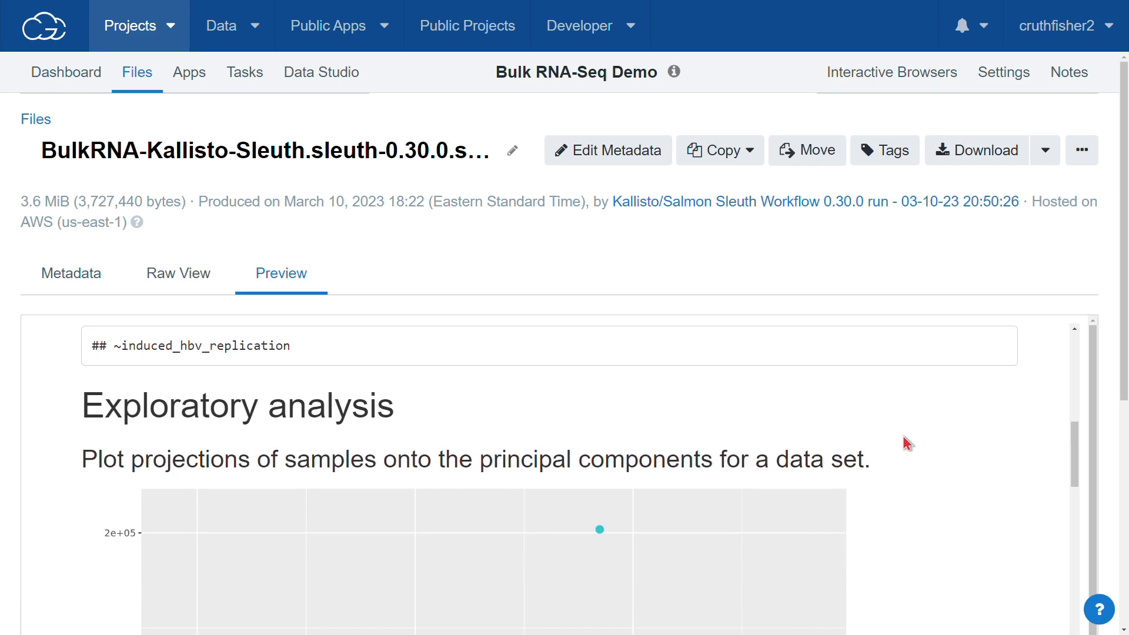
scroll(903, 444, down, 4)
scroll(735, 453, down, 4)
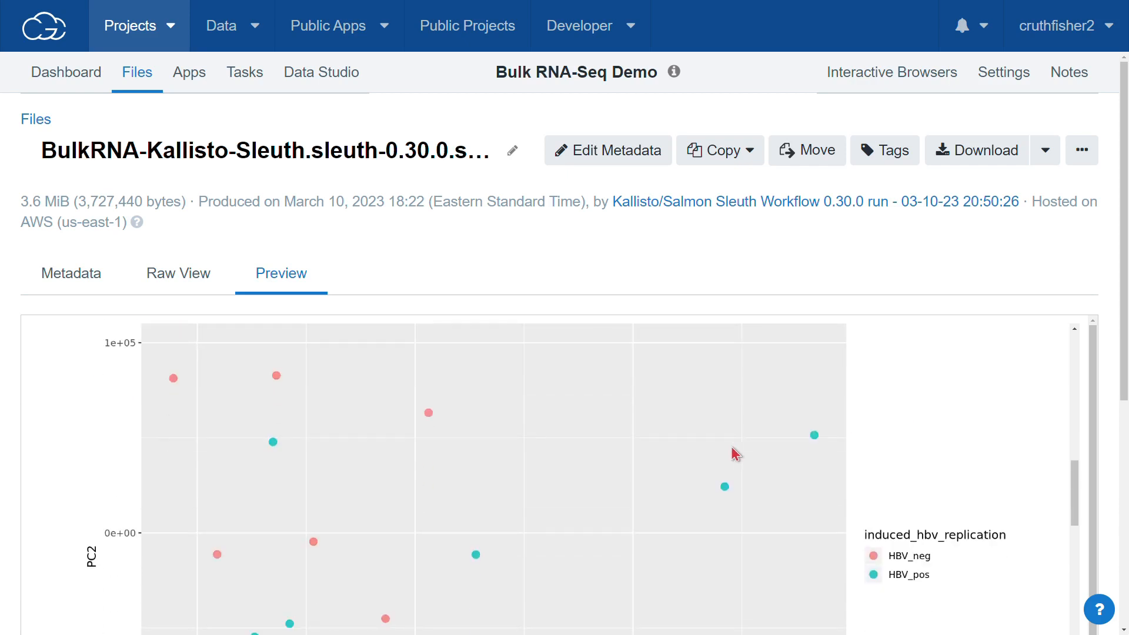
scroll(735, 453, down, 5)
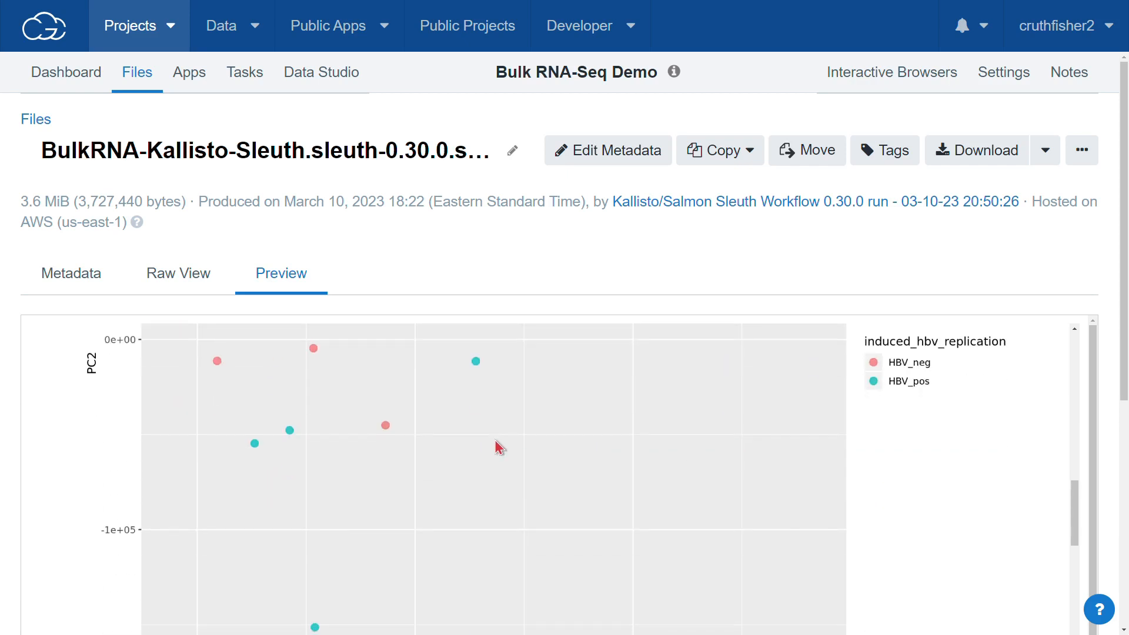
scroll(566, 455, up, 2)
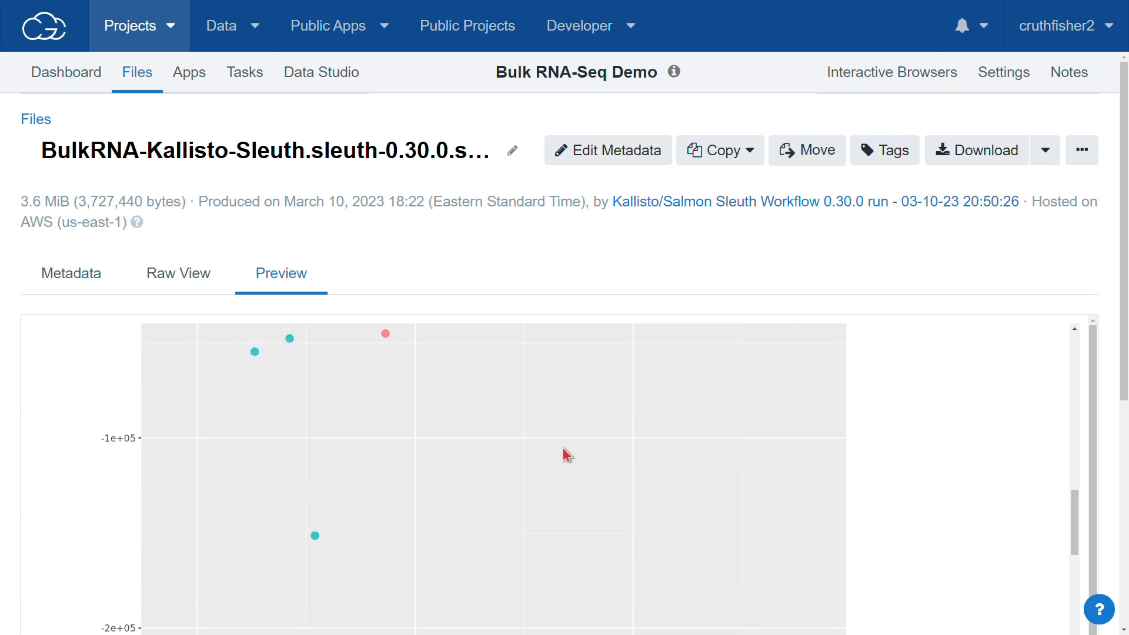
scroll(567, 455, down, 10)
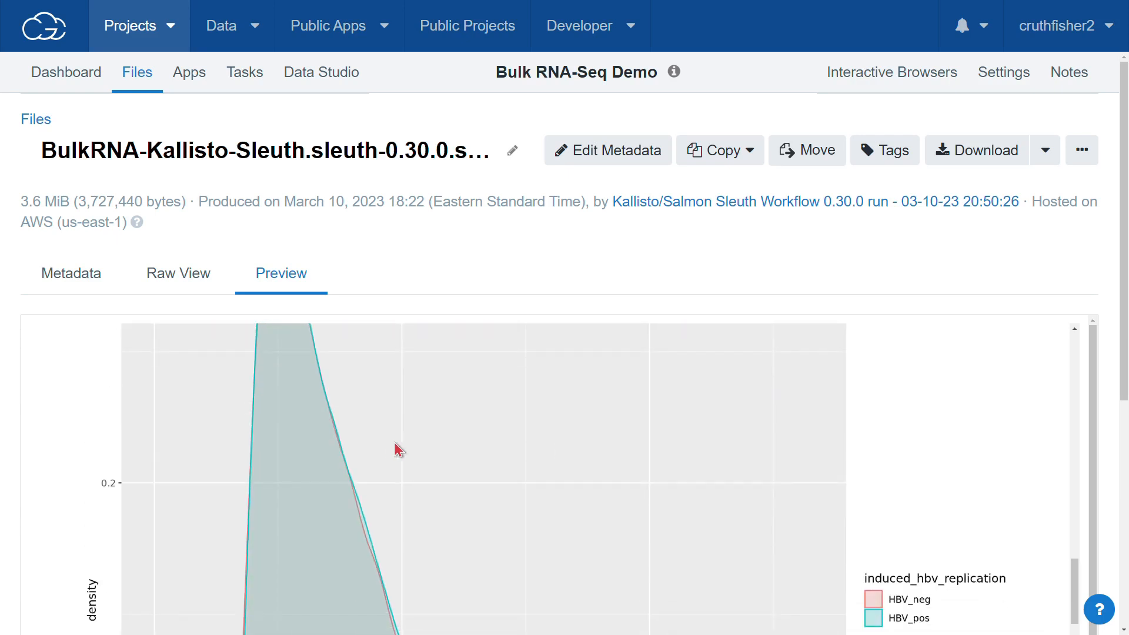
scroll(399, 450, down, 10)
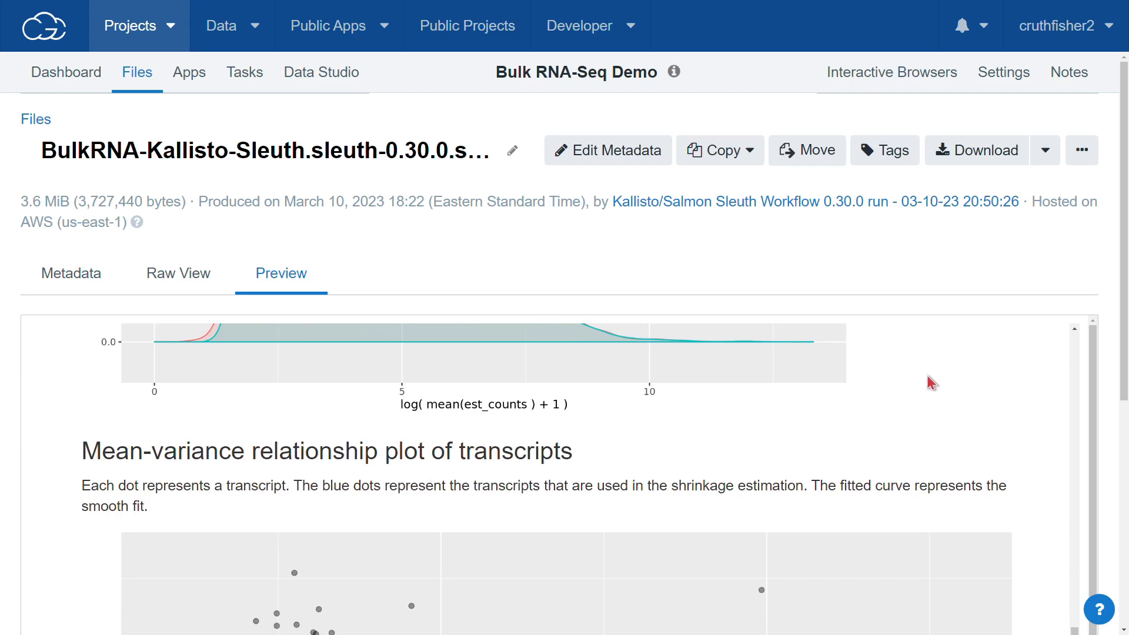
Examine the report's table of adjusted p-values ordered features under Differential expression analysis, and return to the task
scroll(941, 383, down, 5)
scroll(567, 429, up, 15)
scroll(534, 429, down, 3)
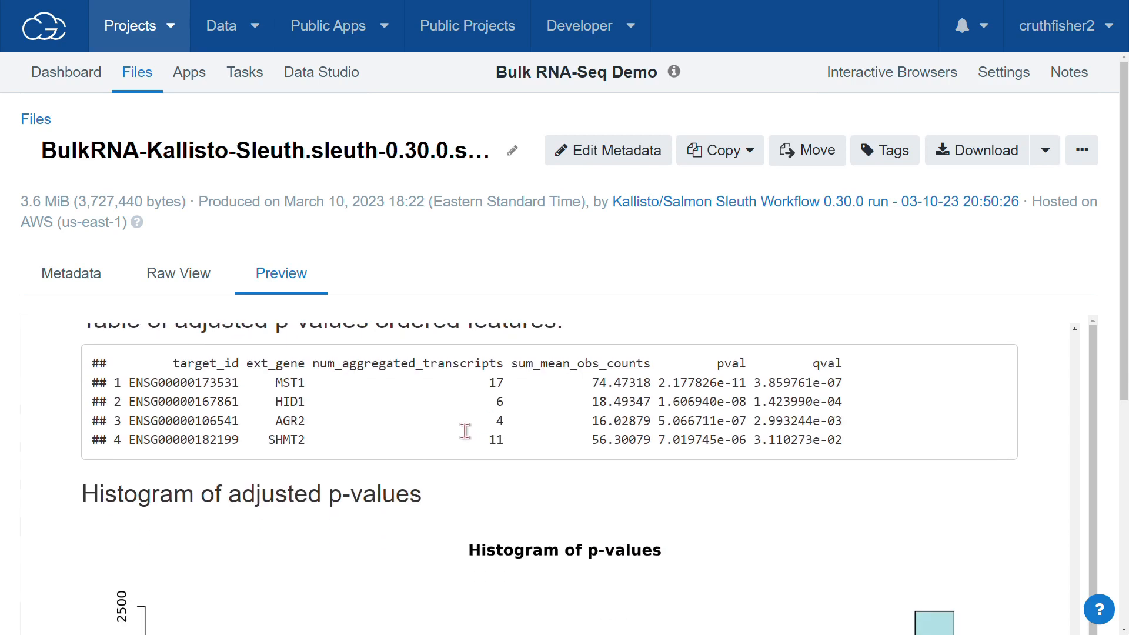
scroll(496, 371, up, 3)
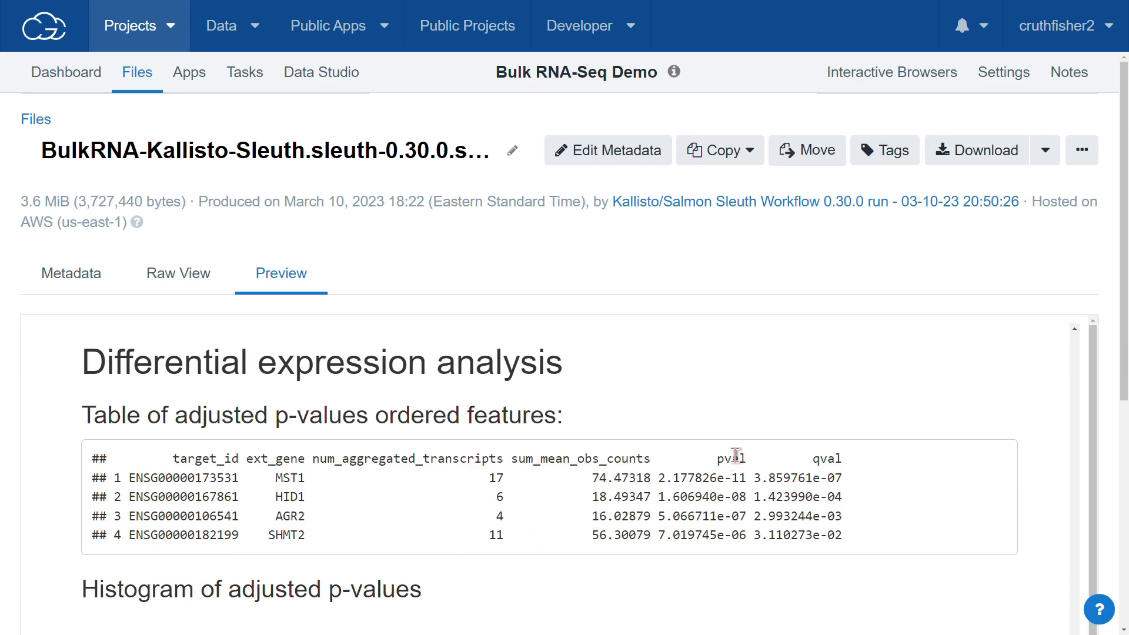
key(alt+Left)
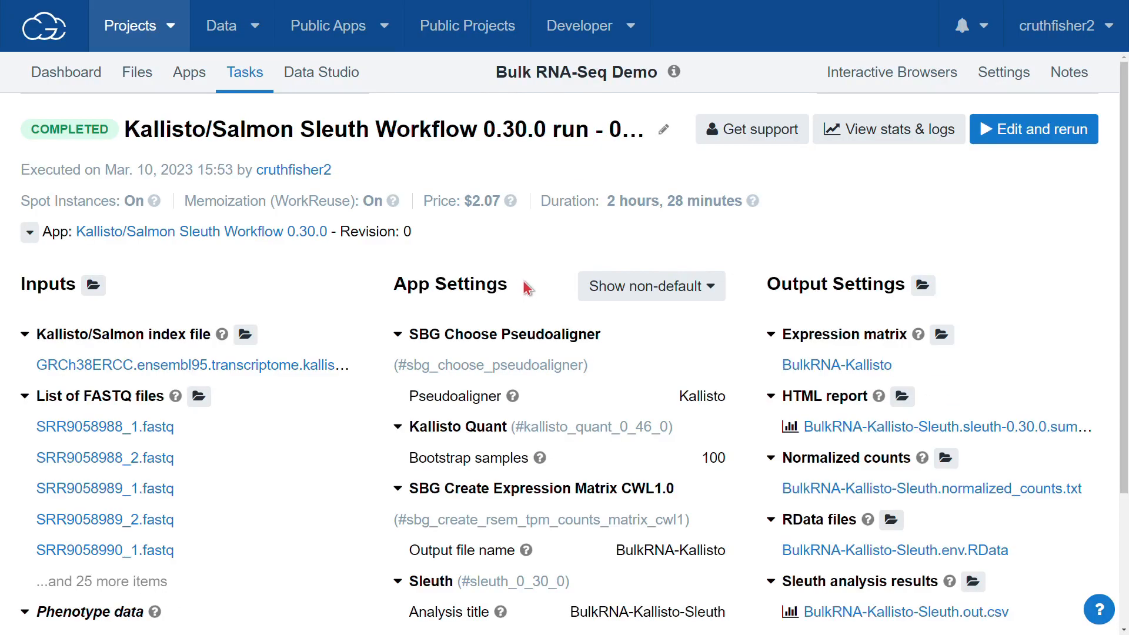
Open the BulkRNA-Kallisto-Sleuth.normalized_counts.txt output, view its raw contents, and return to the task
scroll(1065, 519, down, 1)
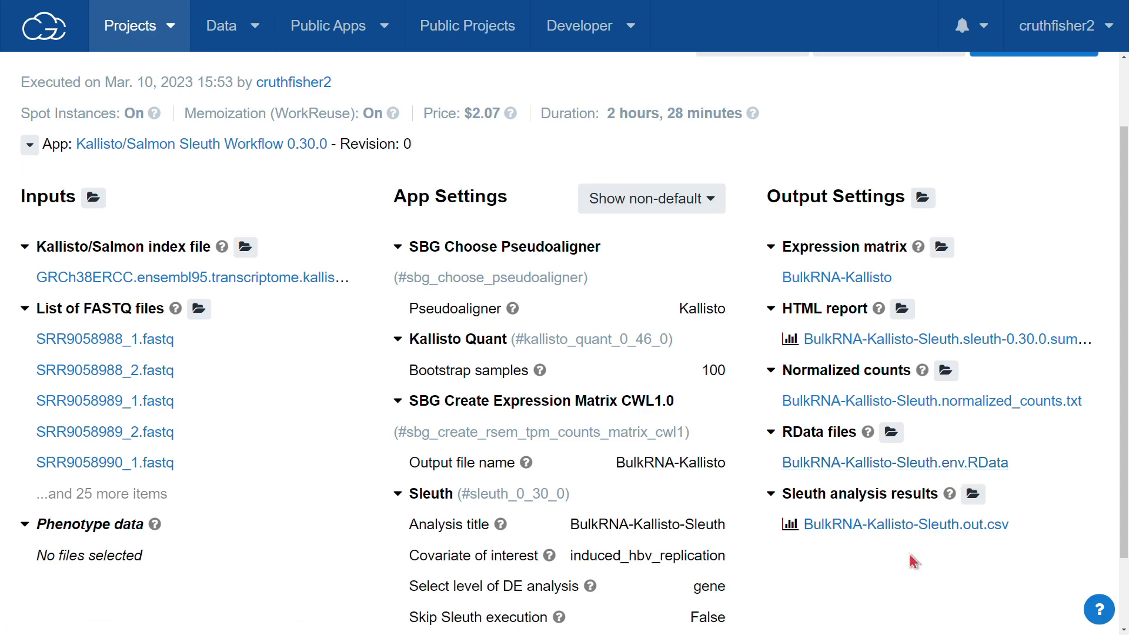
click(952, 405)
click(954, 406)
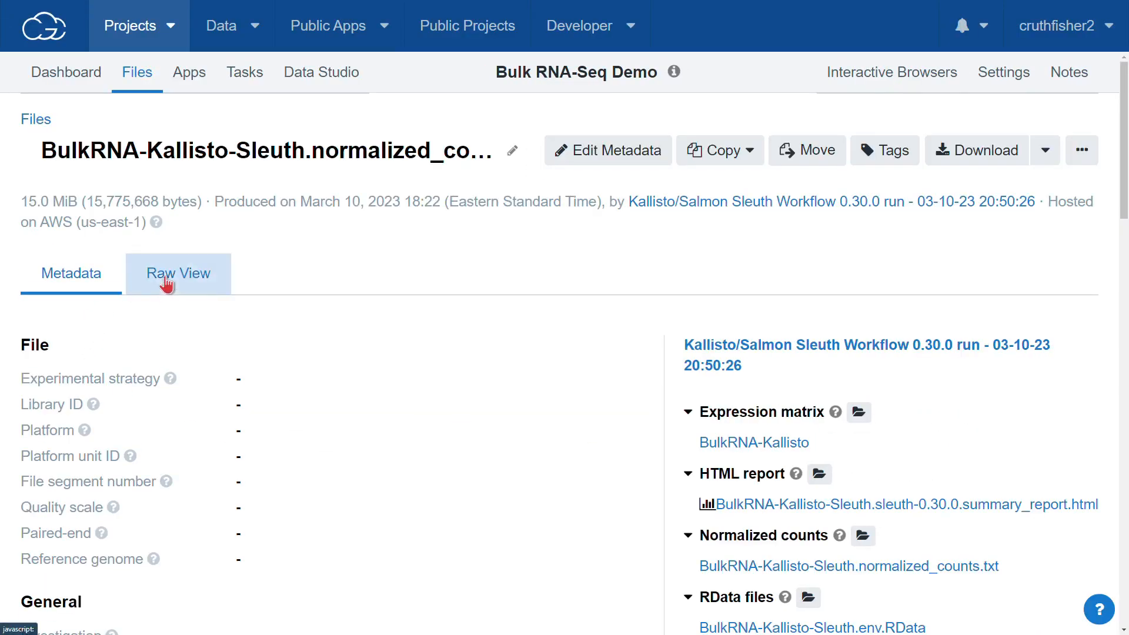
click(166, 284)
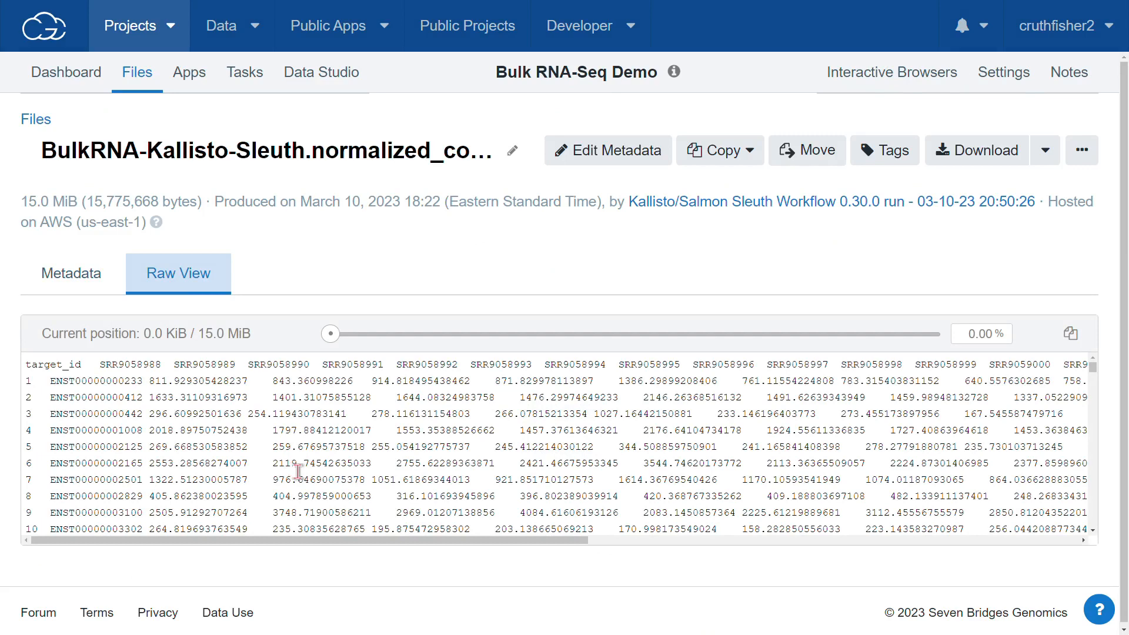
key(alt+Left)
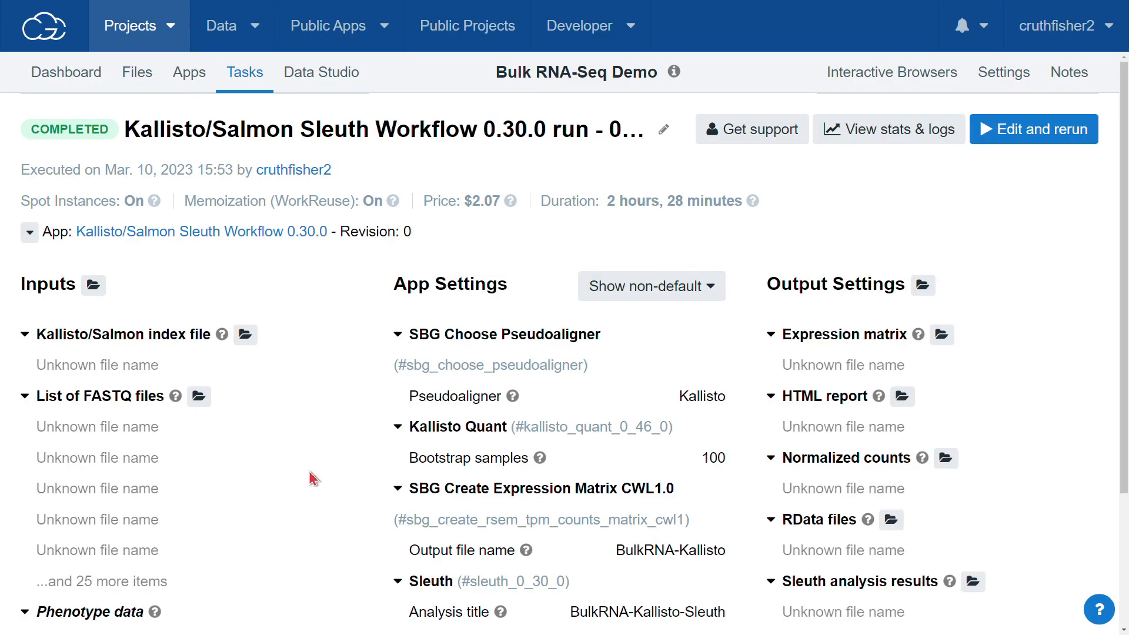
Open the Sleuth analysis results file BulkRNA-Kallisto-Sleuth.out.csv and examine its table of differentially expressed genes
scroll(964, 470, down, 2)
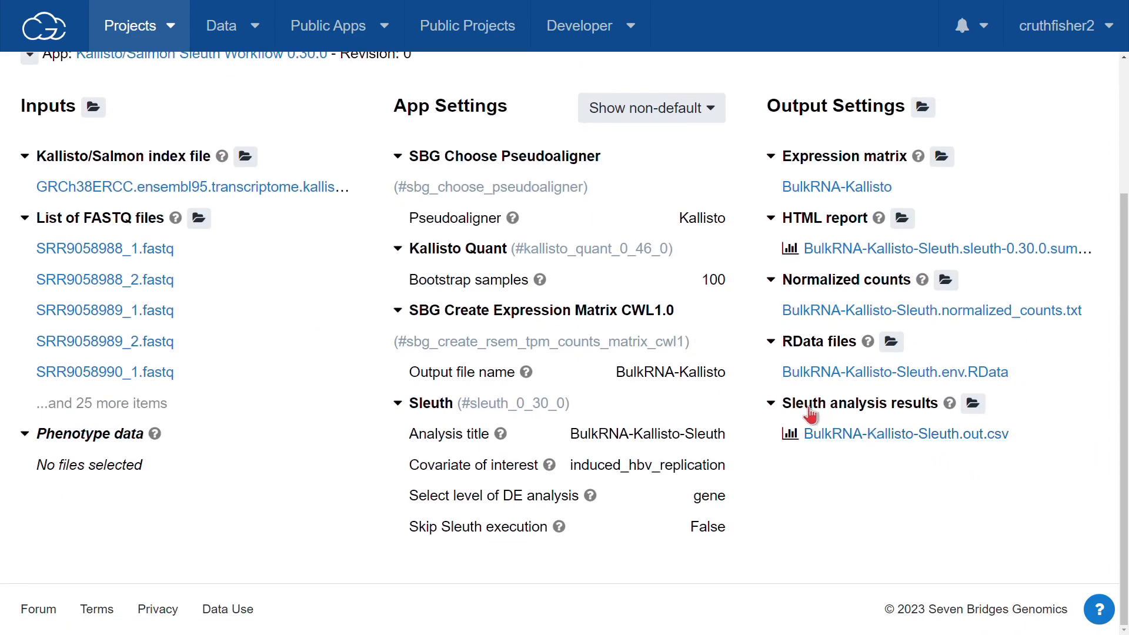
click(884, 441)
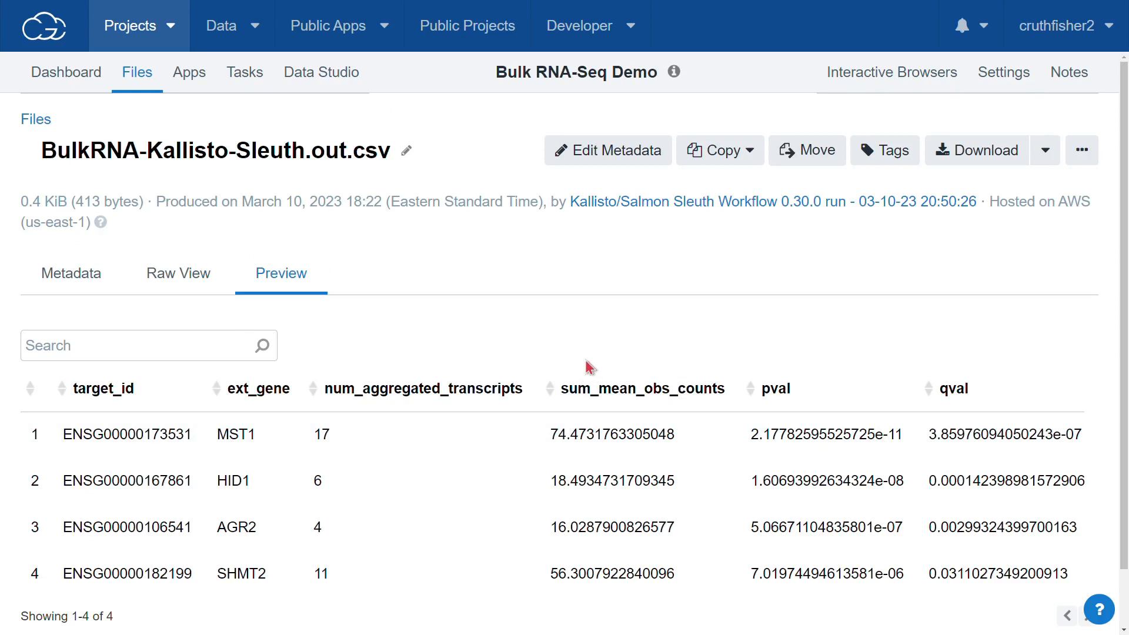
scroll(871, 321, down, 1)
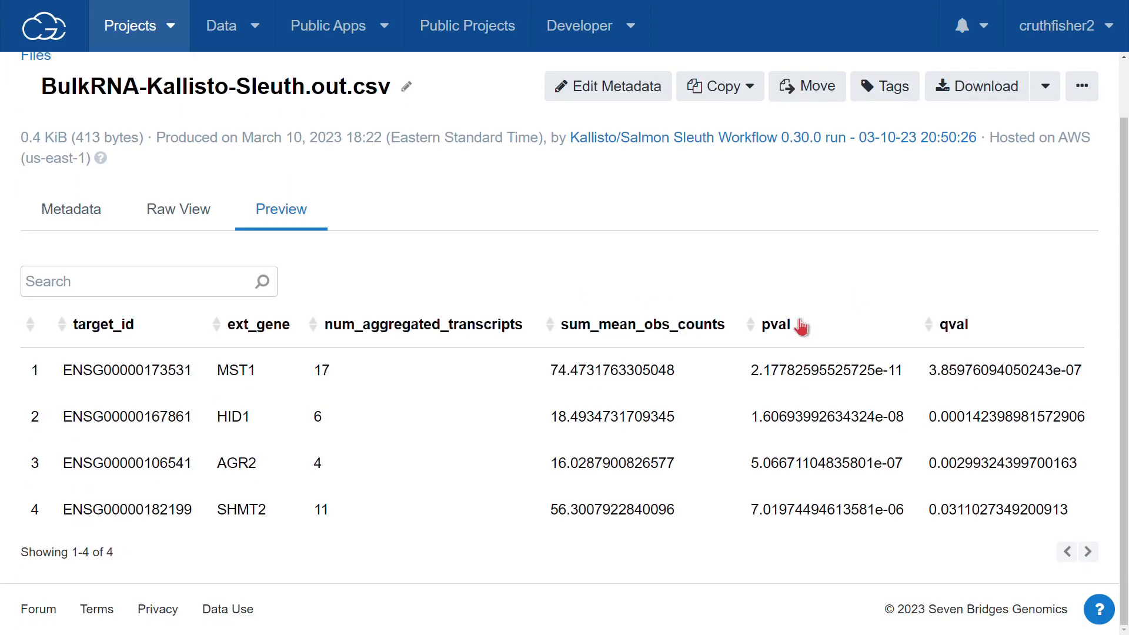